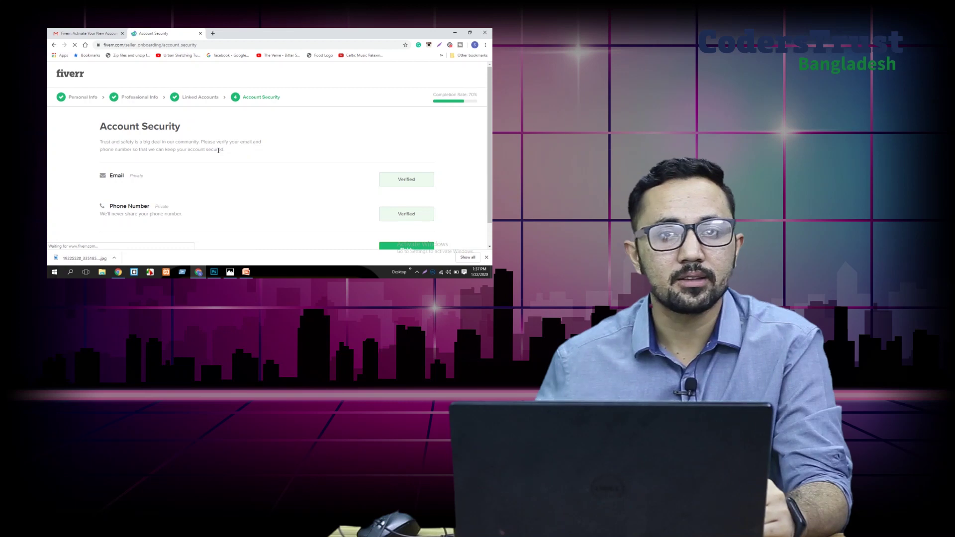
Complete the seller onboarding from the Account Security page and finish the All Done dialog.
{"action": "scroll", "coordinate": [419, 226], "scroll_direction": "down", "scroll_amount": 1}
{"action": "left_click", "coordinate": [419, 226]}
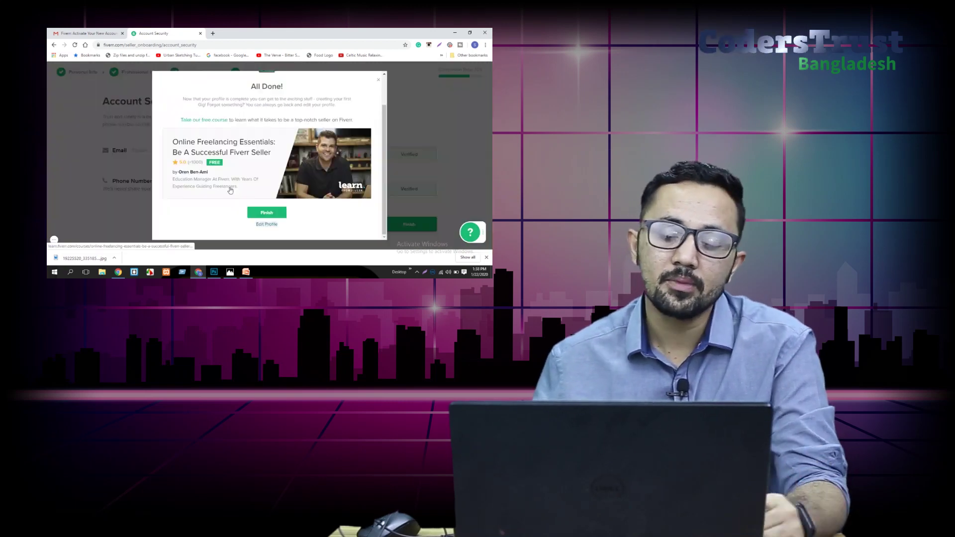
{"action": "left_click", "coordinate": [265, 212]}
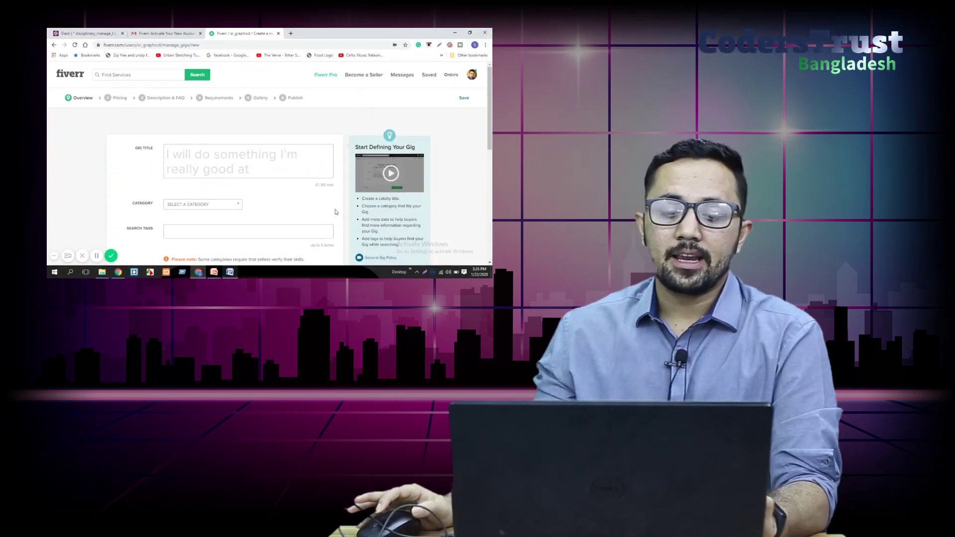
Enter the gig title so it reads "I will do background removal and photo retouch".
{"action": "mouse_move", "coordinate": [285, 193]}
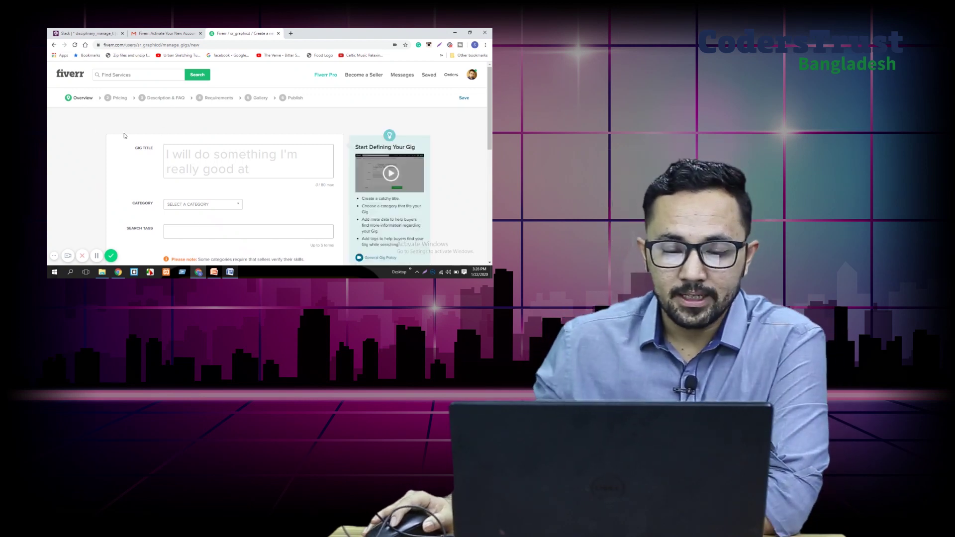
{"action": "mouse_move", "coordinate": [144, 152]}
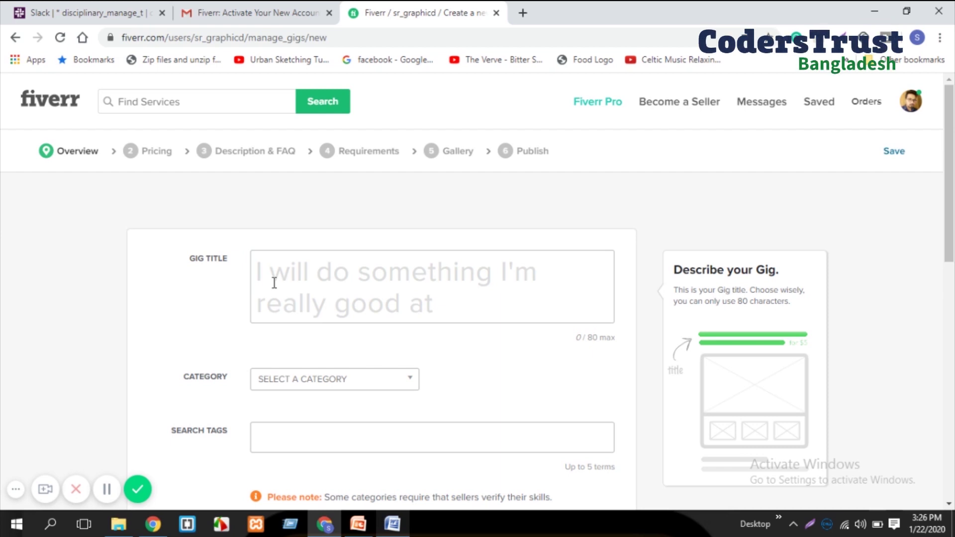
{"action": "left_click", "coordinate": [328, 272]}
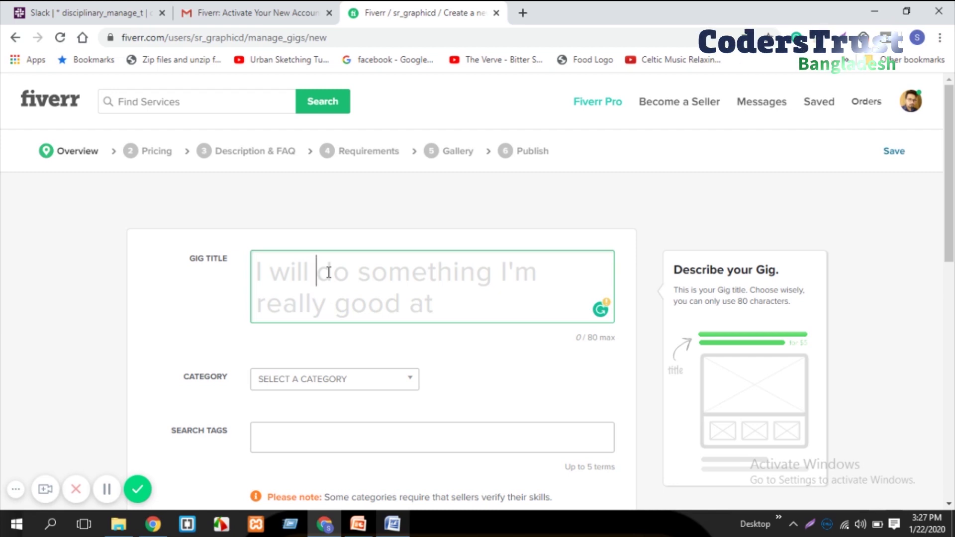
{"action": "type", "text": "cre"}
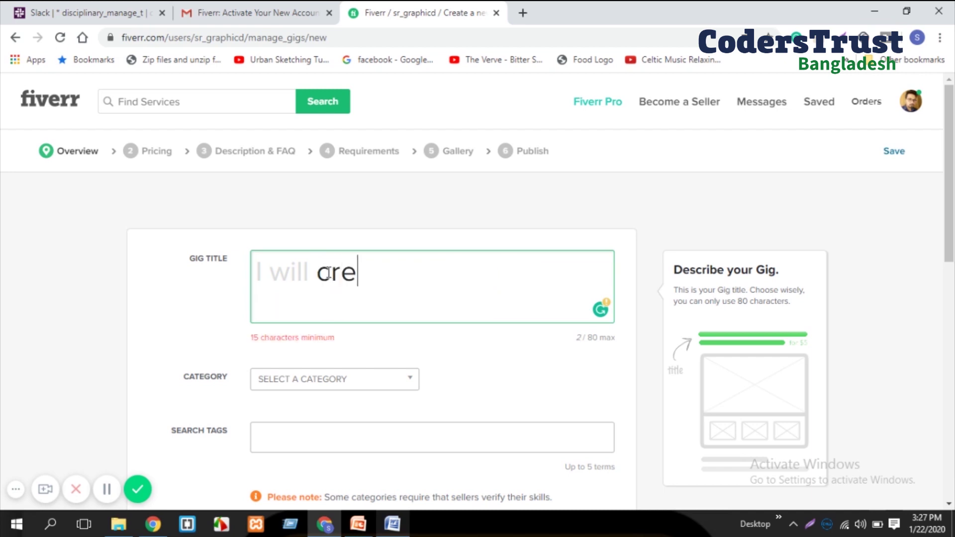
{"action": "key", "text": "BackSpace"}
{"action": "key", "text": "BackSpace"}
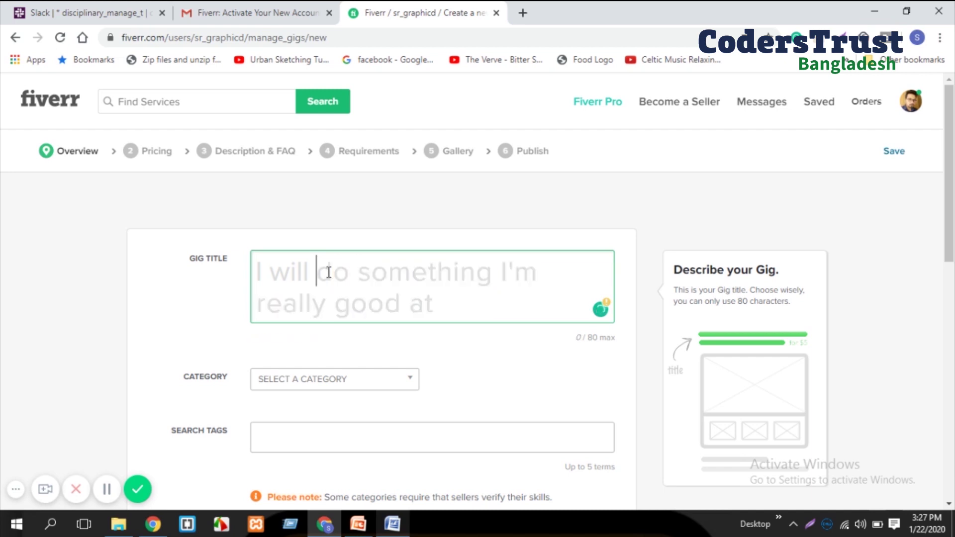
{"action": "type", "text": "do "}
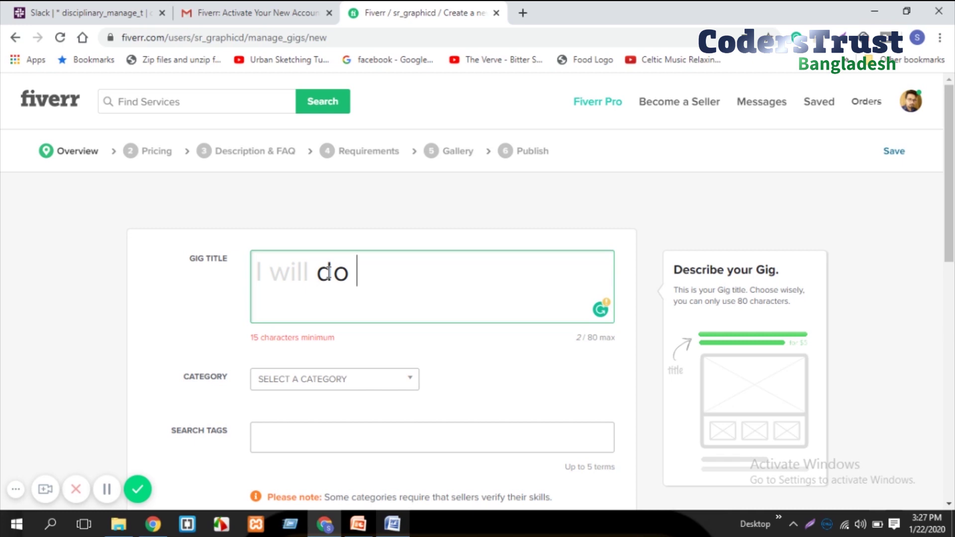
{"action": "type", "text": "backgroun"}
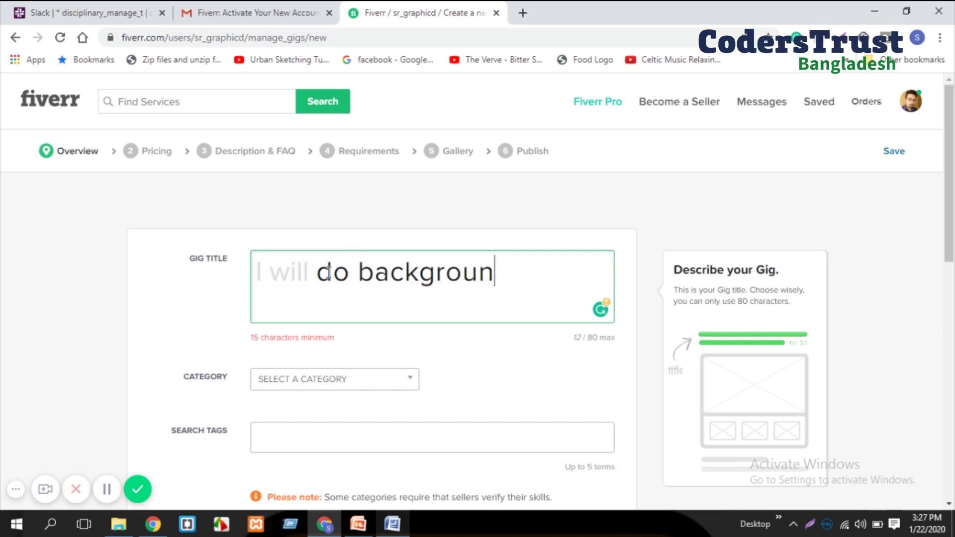
{"action": "type", "text": "d remo"}
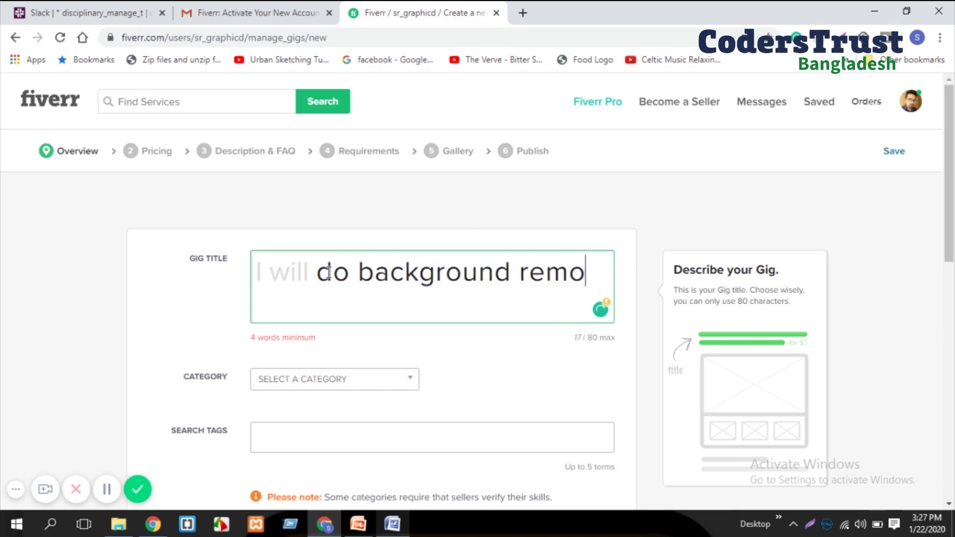
{"action": "type", "text": "val and p"}
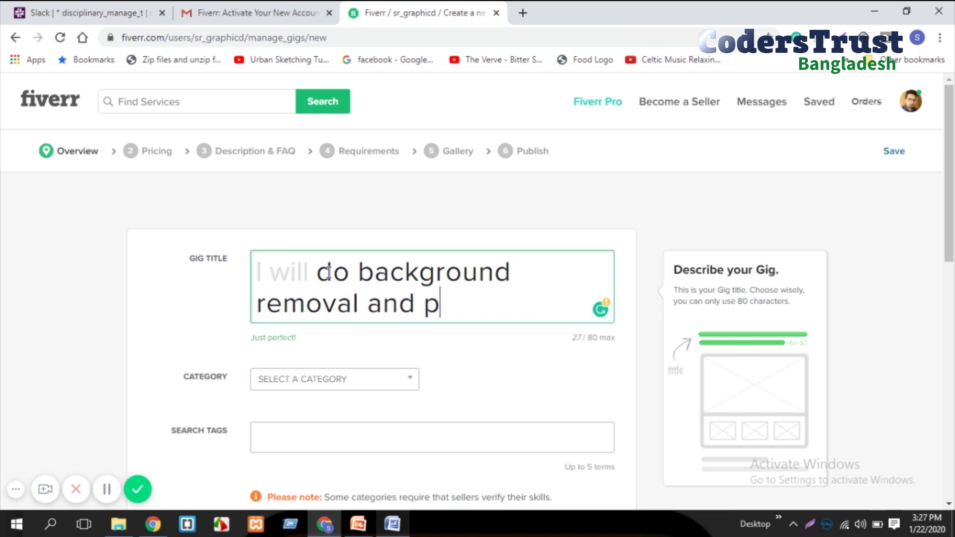
{"action": "type", "text": "hoto re"}
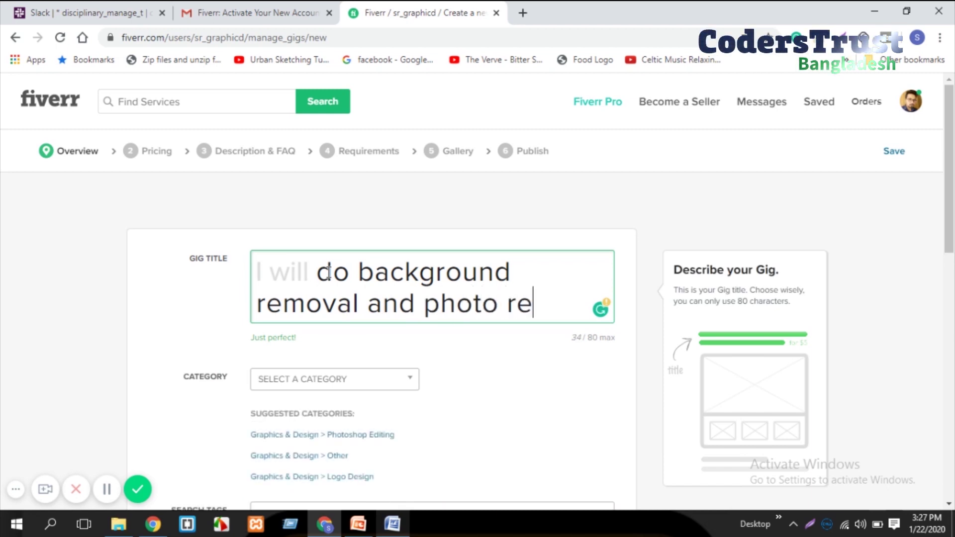
{"action": "type", "text": "touch"}
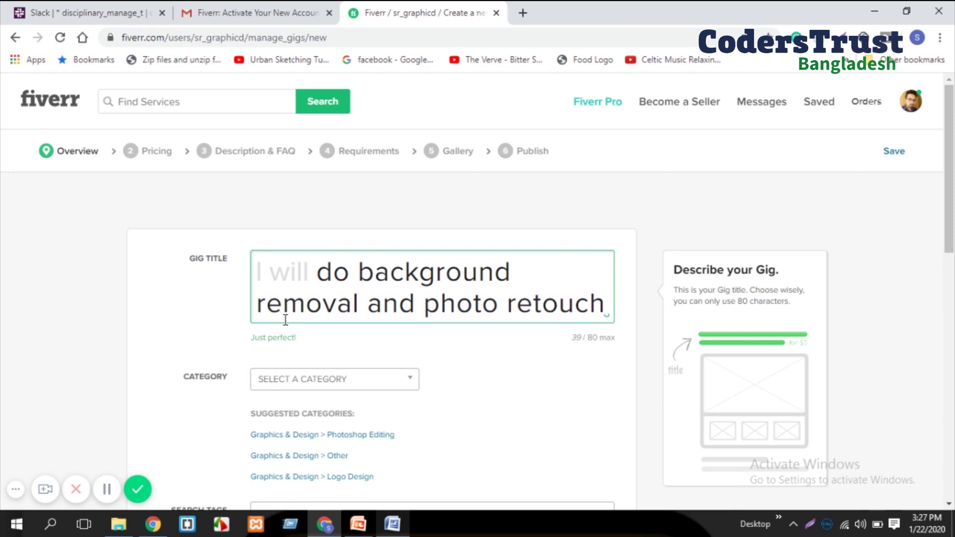
{"action": "left_click", "coordinate": [253, 340]}
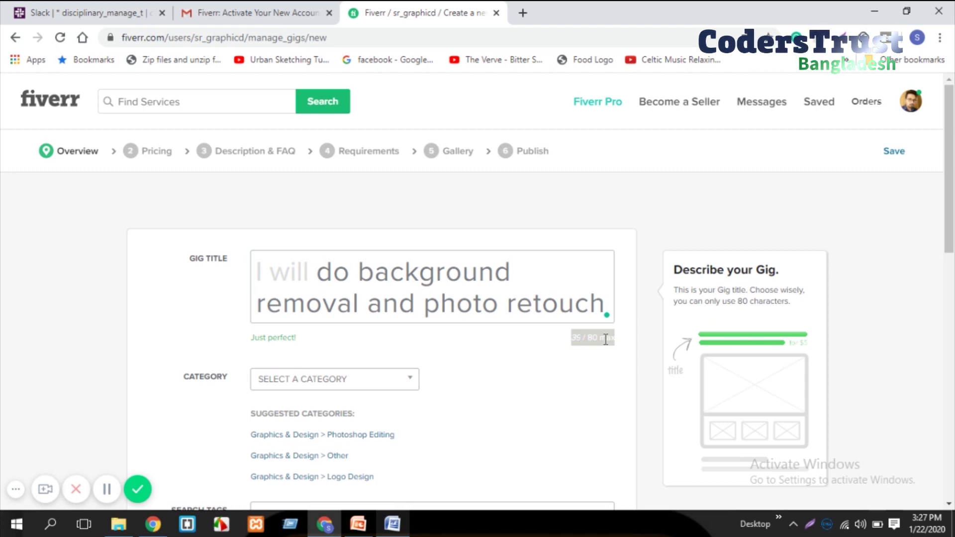
Look through the gig category options and set the category to Graphics & Design.
{"action": "left_click", "coordinate": [375, 384]}
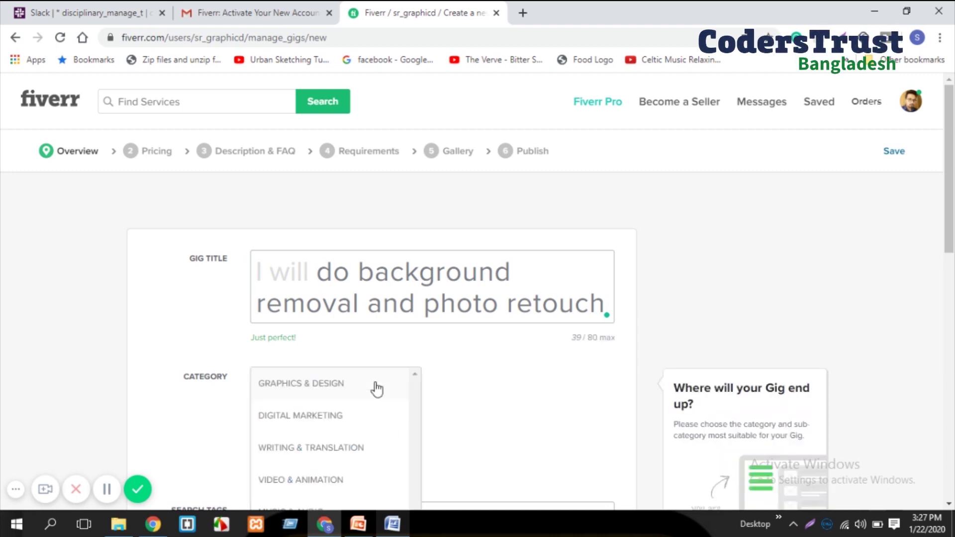
{"action": "left_click", "coordinate": [332, 388]}
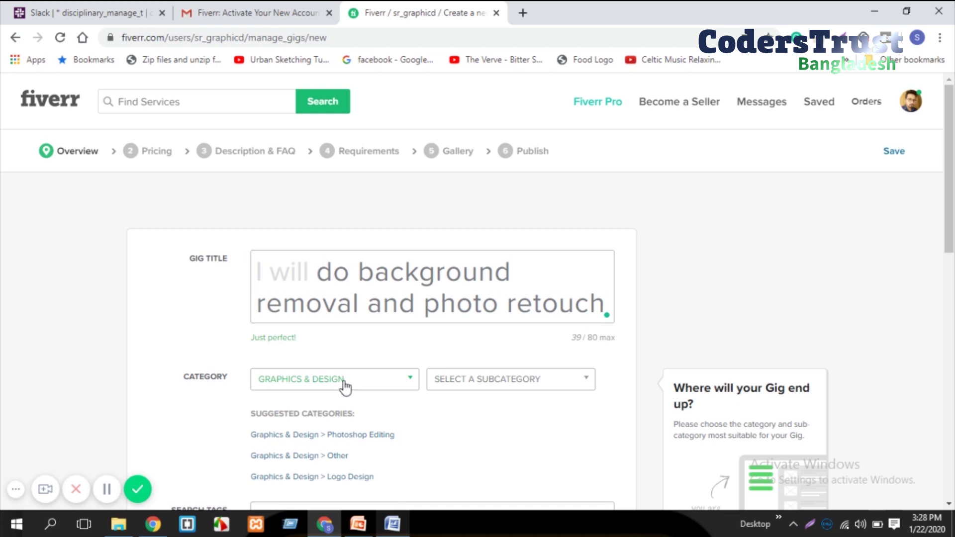
{"action": "left_click", "coordinate": [378, 387]}
{"action": "scroll", "coordinate": [372, 401], "scroll_direction": "down", "scroll_amount": 5}
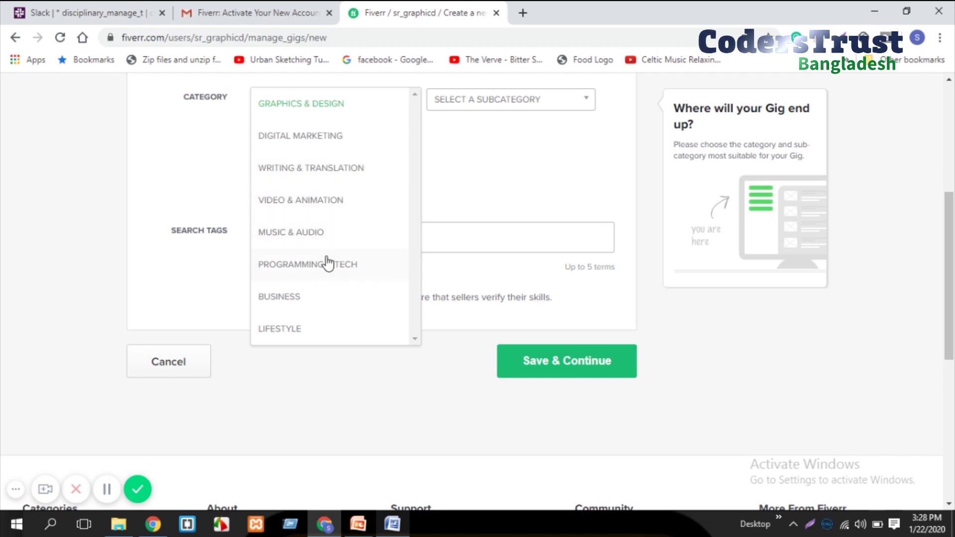
{"action": "scroll", "coordinate": [351, 209], "scroll_direction": "up", "scroll_amount": 3}
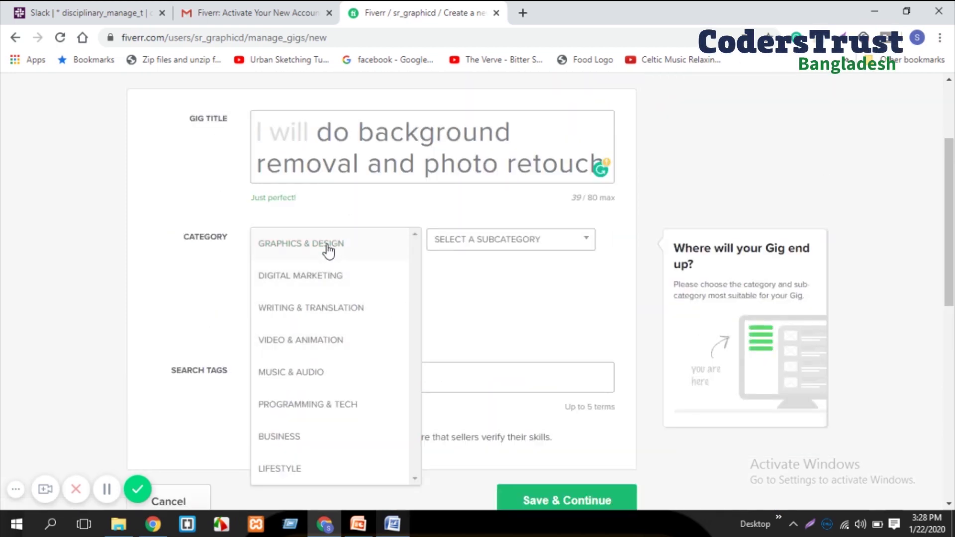
{"action": "left_click", "coordinate": [329, 245]}
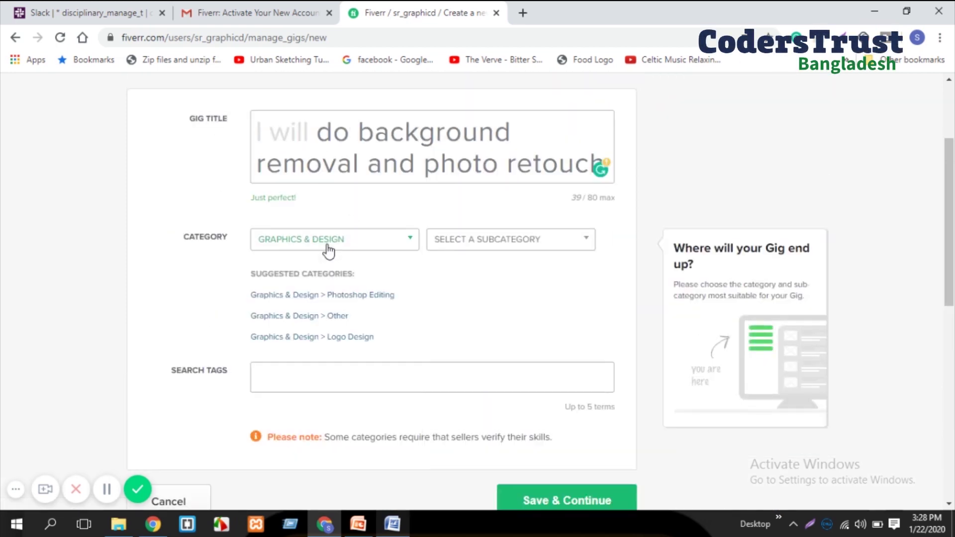
Set the subcategory to Photoshop Editing and choose Background Removal as the editing type in the gig metadata.
{"action": "left_click", "coordinate": [557, 251]}
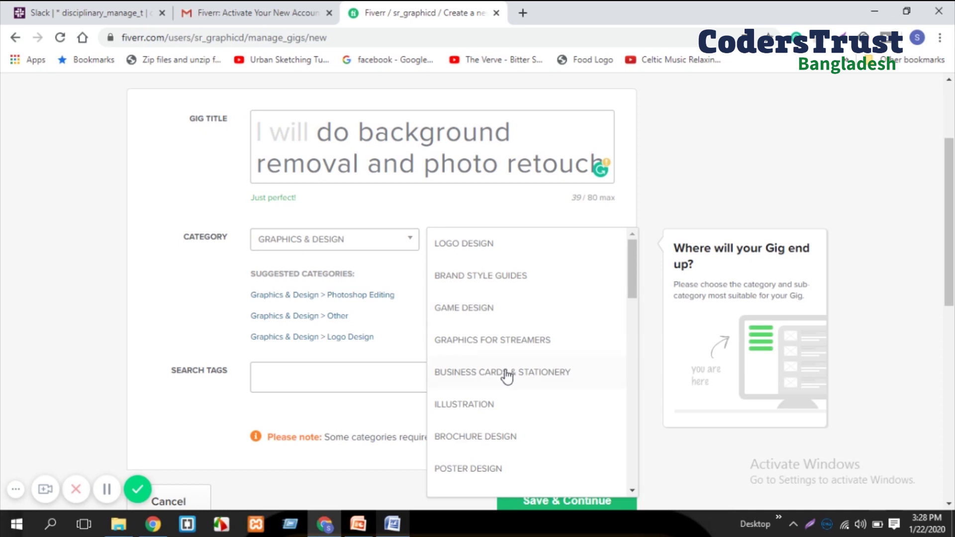
{"action": "scroll", "coordinate": [506, 377], "scroll_direction": "down", "scroll_amount": 8}
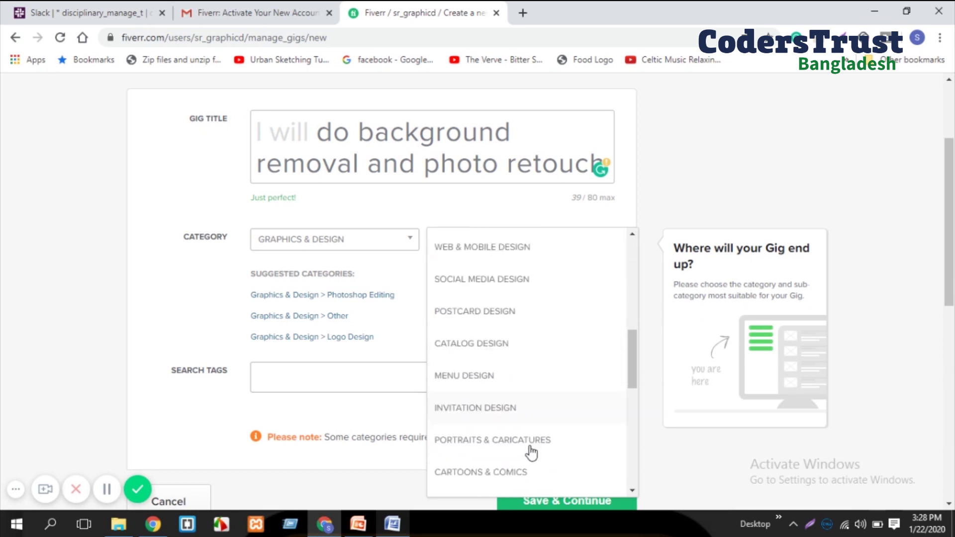
{"action": "left_click_drag", "start_coordinate": [631, 366], "coordinate": [625, 264]}
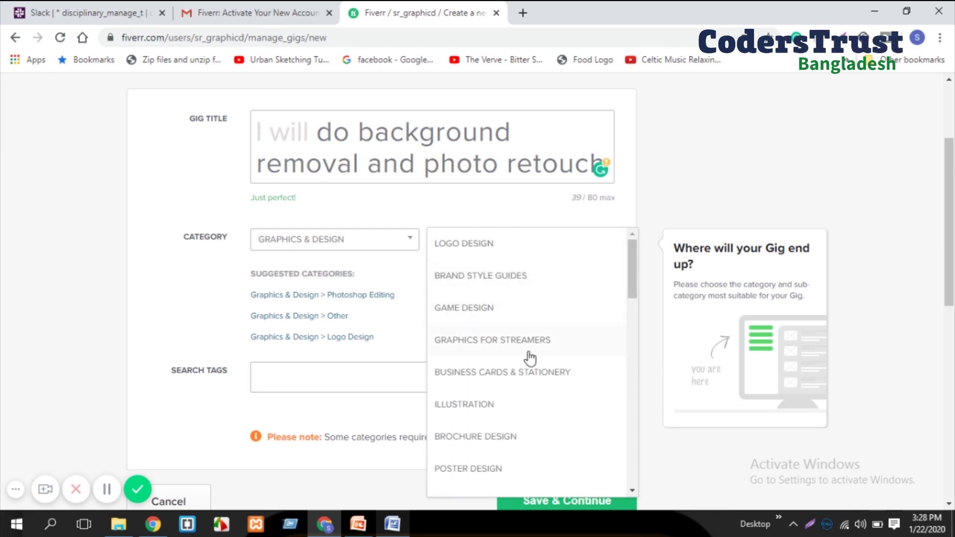
{"action": "scroll", "coordinate": [529, 357], "scroll_direction": "down", "scroll_amount": 5}
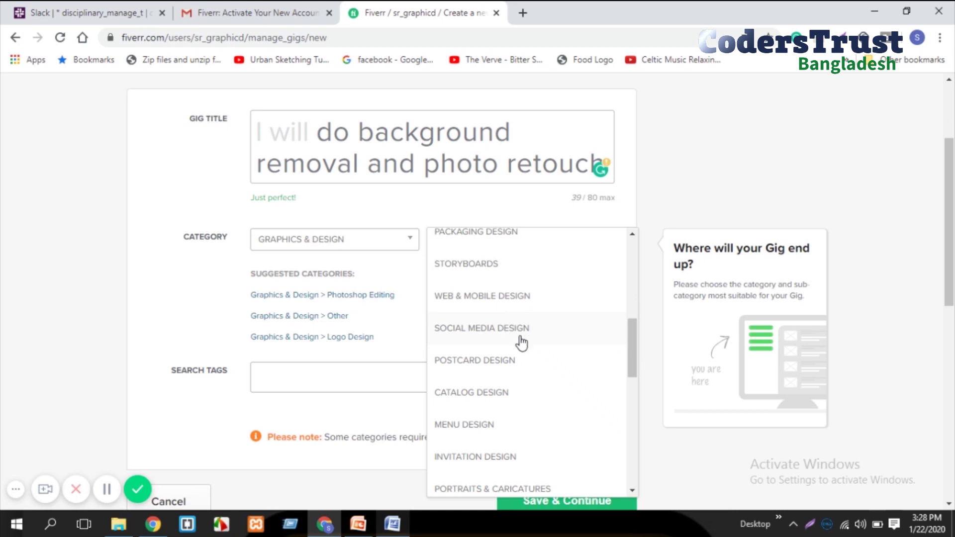
{"action": "scroll", "coordinate": [513, 335], "scroll_direction": "down", "scroll_amount": 5}
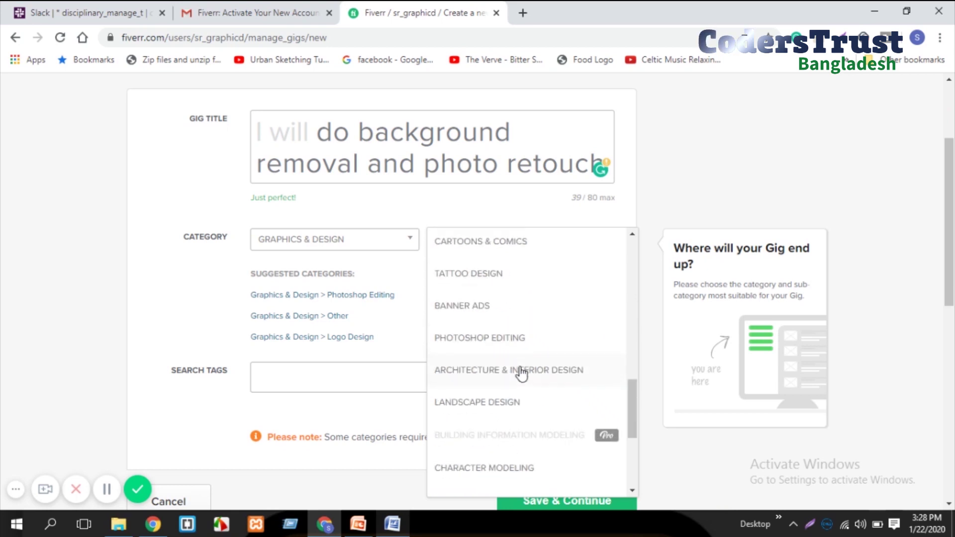
{"action": "left_click", "coordinate": [477, 344]}
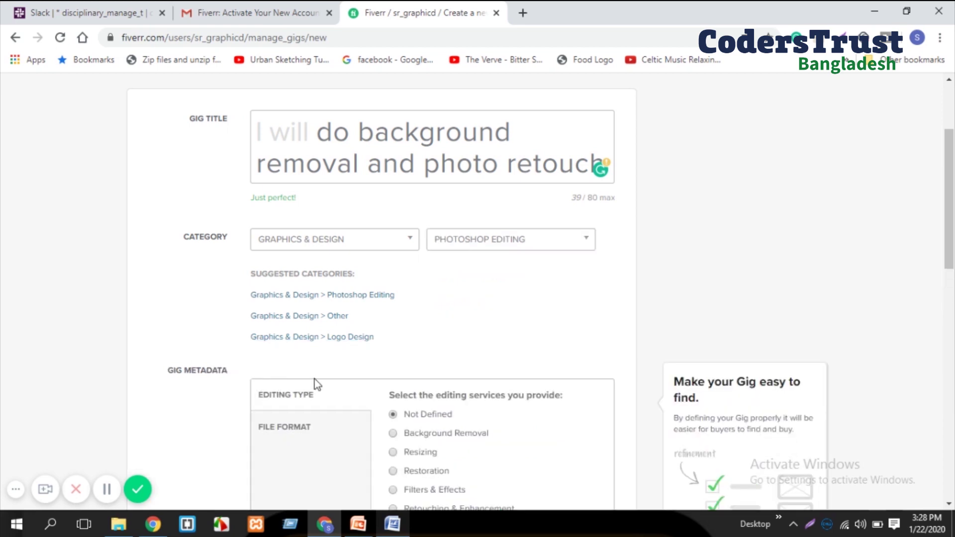
{"action": "scroll", "coordinate": [371, 345], "scroll_direction": "down", "scroll_amount": 3}
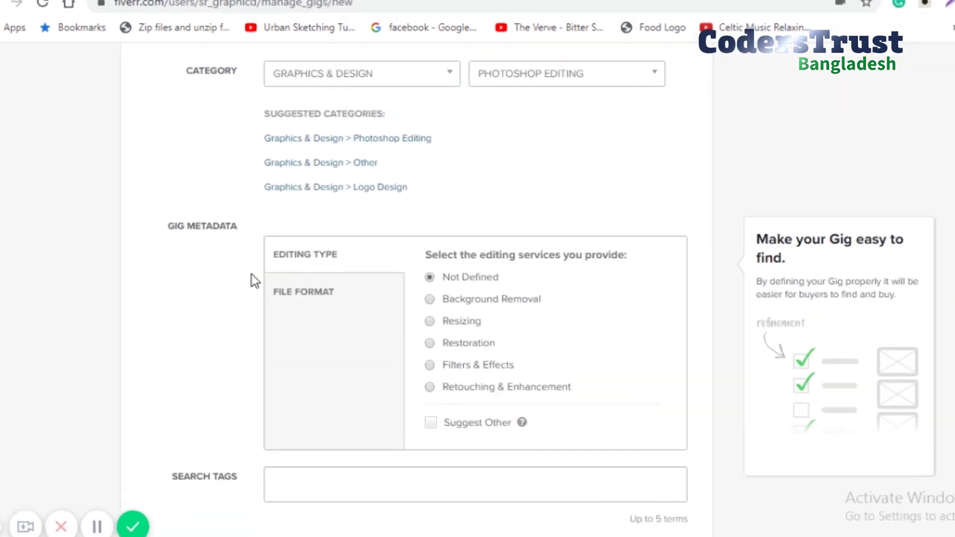
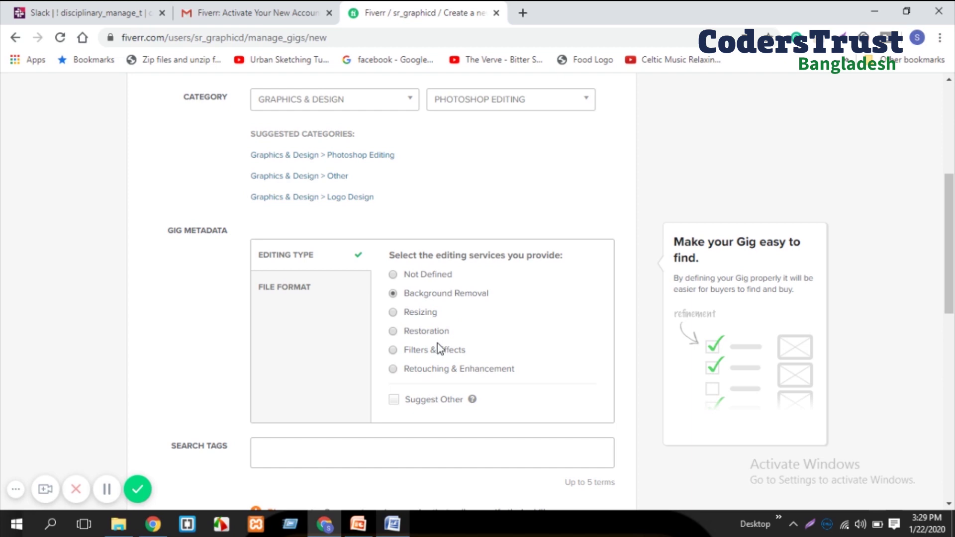
Add the suggested search tags "adobe photoshop" and "adobe illustrator" to the gig.
{"action": "scroll", "coordinate": [278, 332], "scroll_direction": "down", "scroll_amount": 3}
{"action": "left_click", "coordinate": [281, 316]}
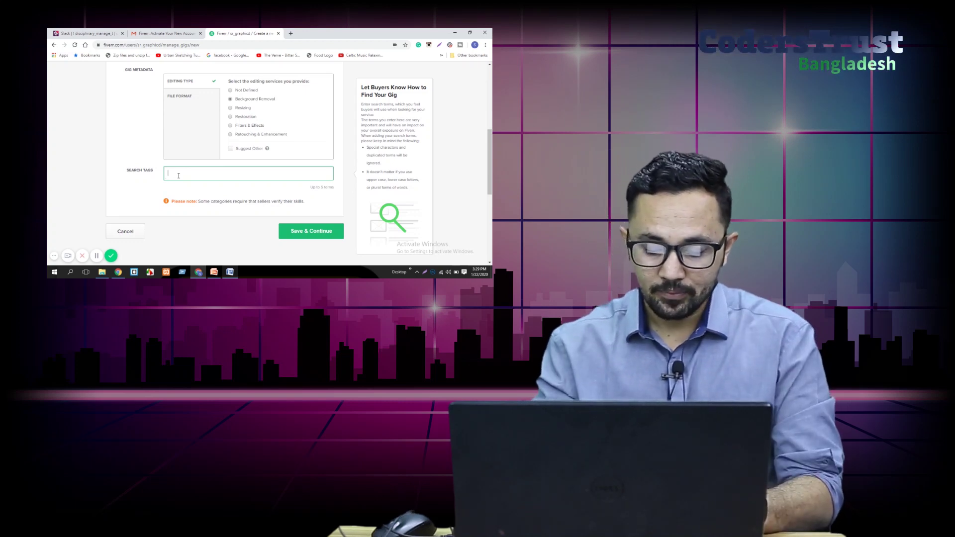
{"action": "type", "text": "a"}
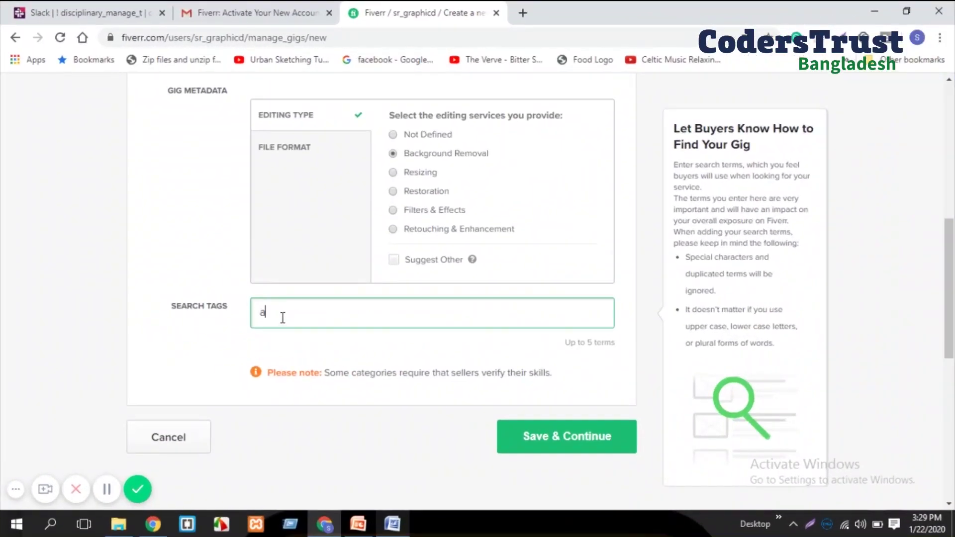
{"action": "type", "text": "dobe"}
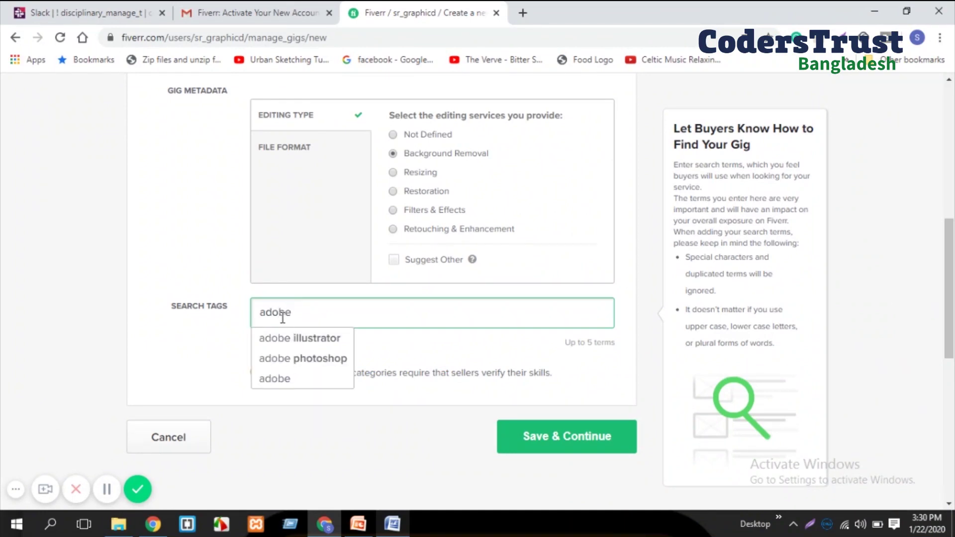
{"action": "left_click", "coordinate": [279, 359]}
{"action": "type", "text": "adobe"}
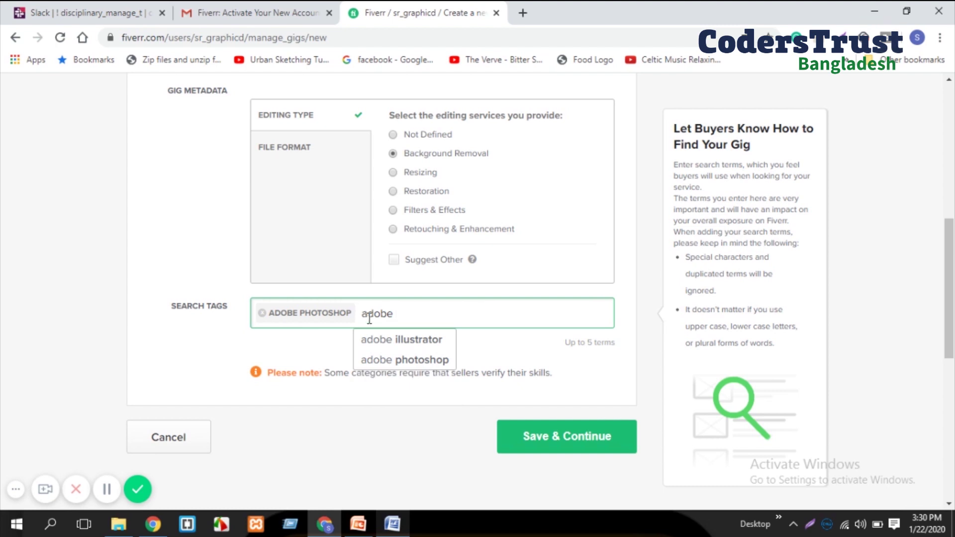
{"action": "left_click", "coordinate": [402, 340]}
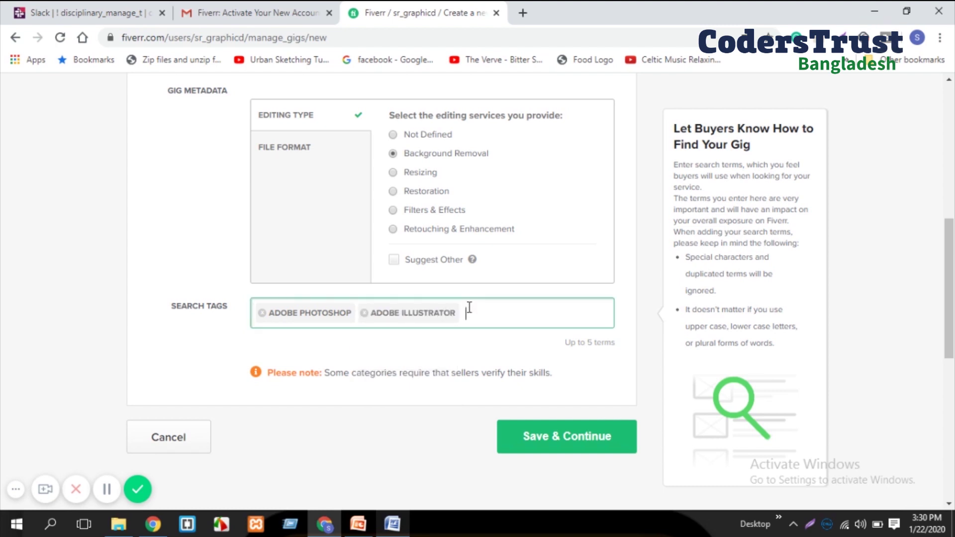
Add the suggested search tag "background removal" to the gig.
{"action": "type", "text": "backgr"}
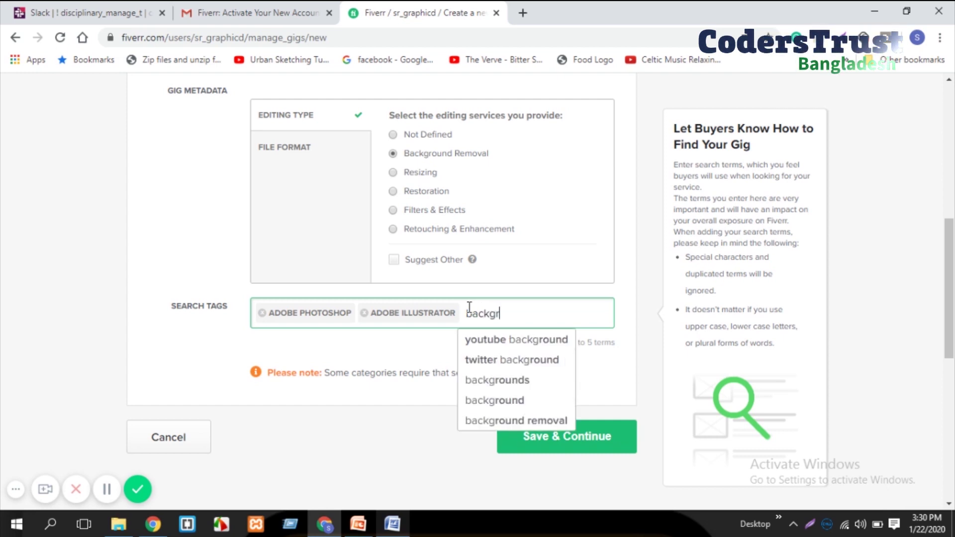
{"action": "type", "text": "ound"}
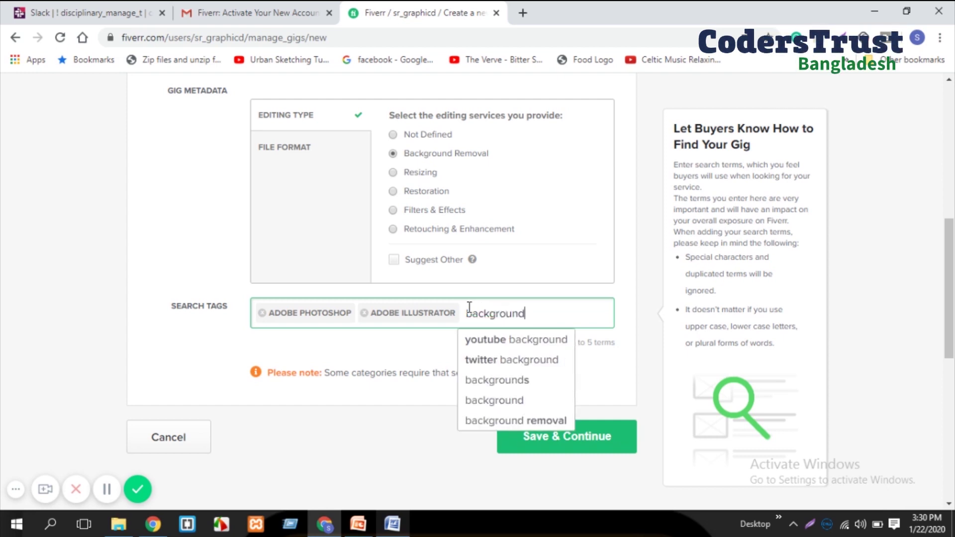
{"action": "left_click", "coordinate": [501, 340]}
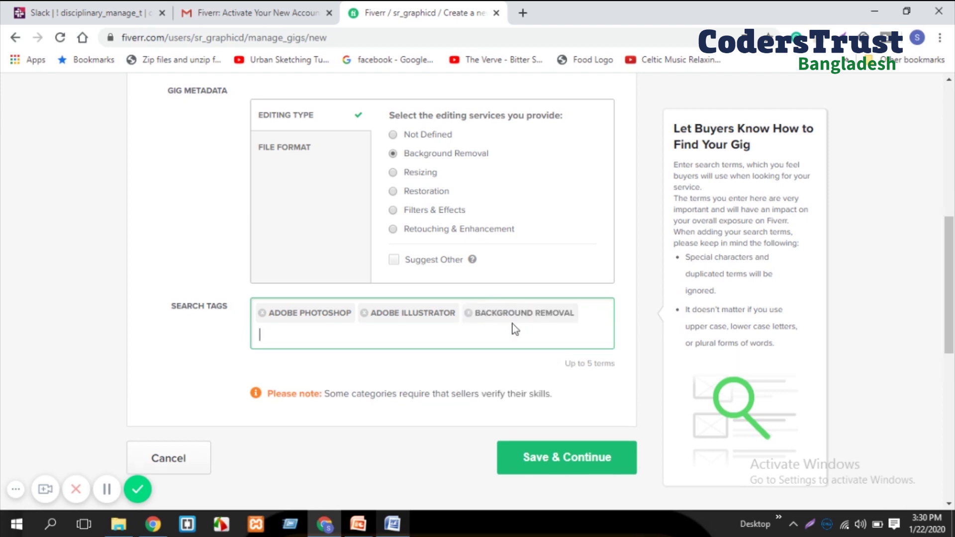
Add the suggested search tags "photo retouching" and "photoshop work" to the gig.
{"action": "type", "text": "Phot"}
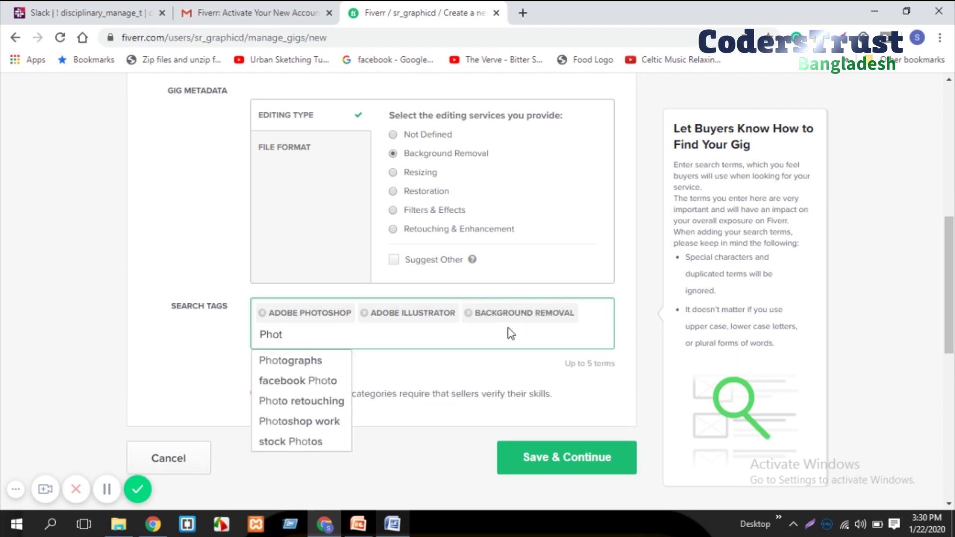
{"action": "left_click", "coordinate": [344, 401]}
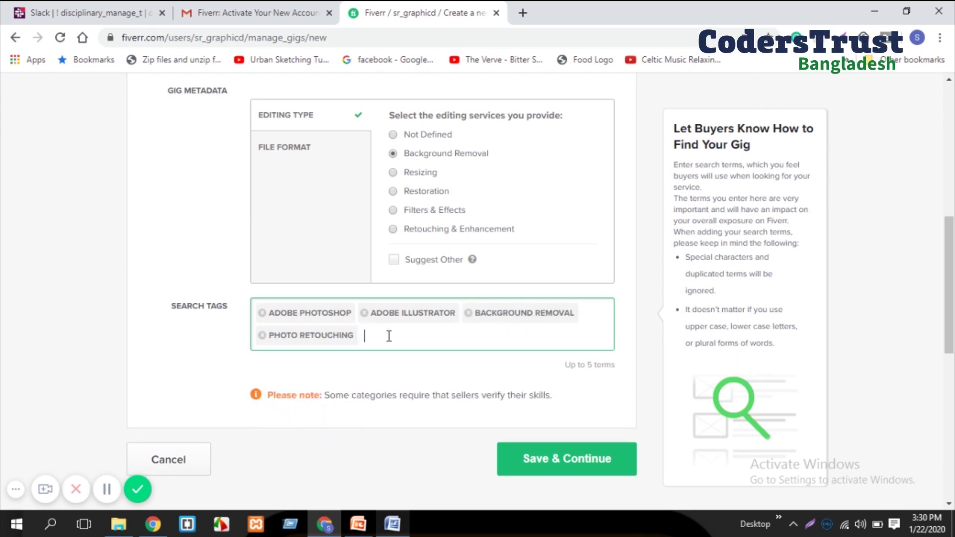
{"action": "type", "text": "photo"}
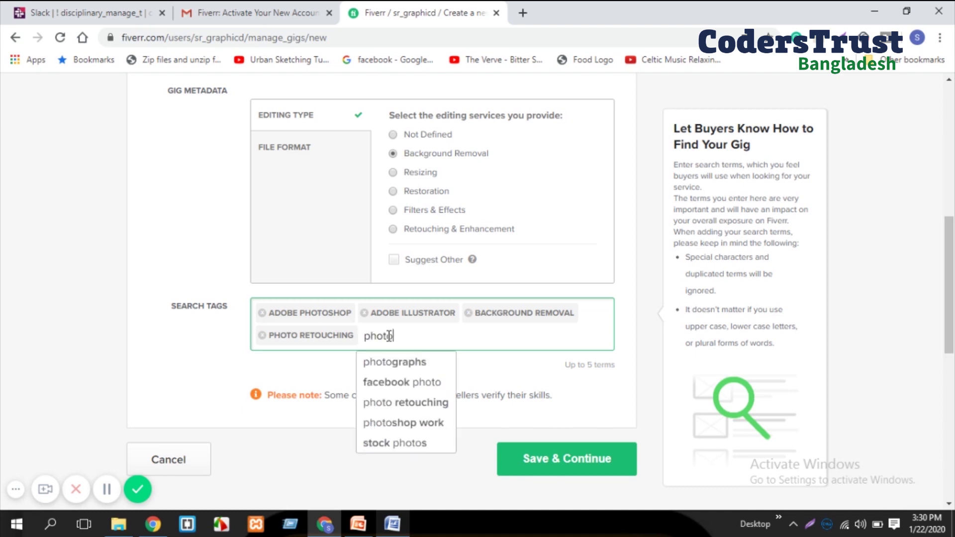
{"action": "left_click", "coordinate": [398, 424]}
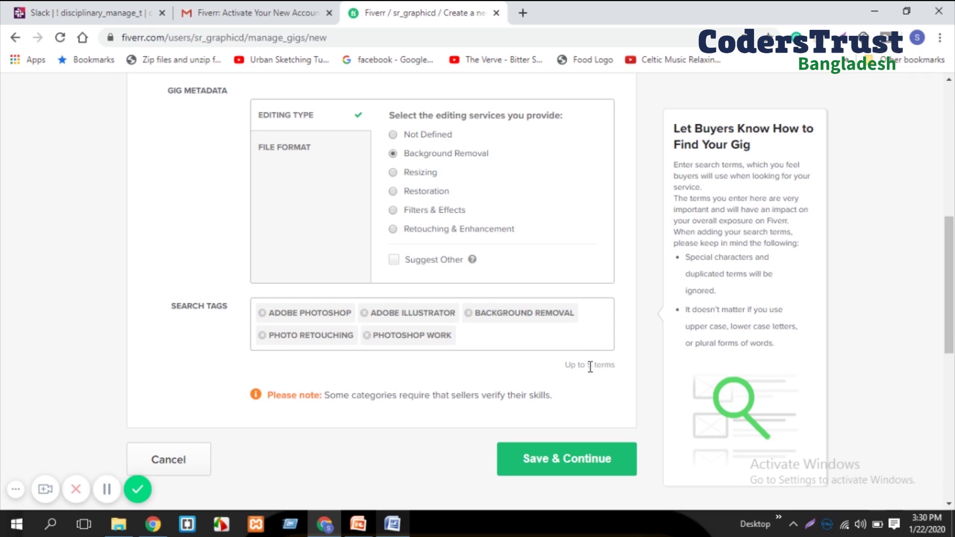
Save the gig overview and continue to the Pricing stage.
{"action": "left_click", "coordinate": [563, 470]}
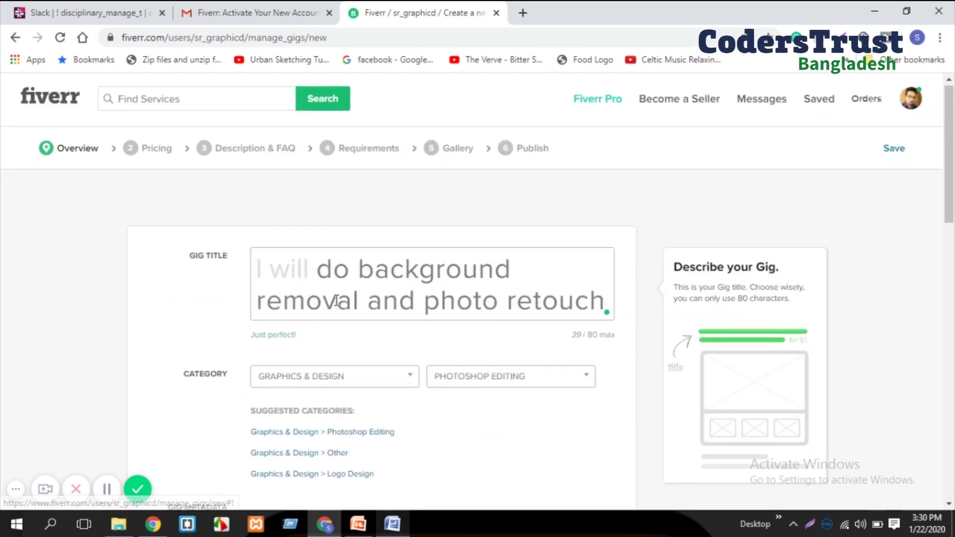
{"action": "scroll", "coordinate": [514, 383], "scroll_direction": "down", "scroll_amount": 8}
{"action": "left_click", "coordinate": [548, 458]}
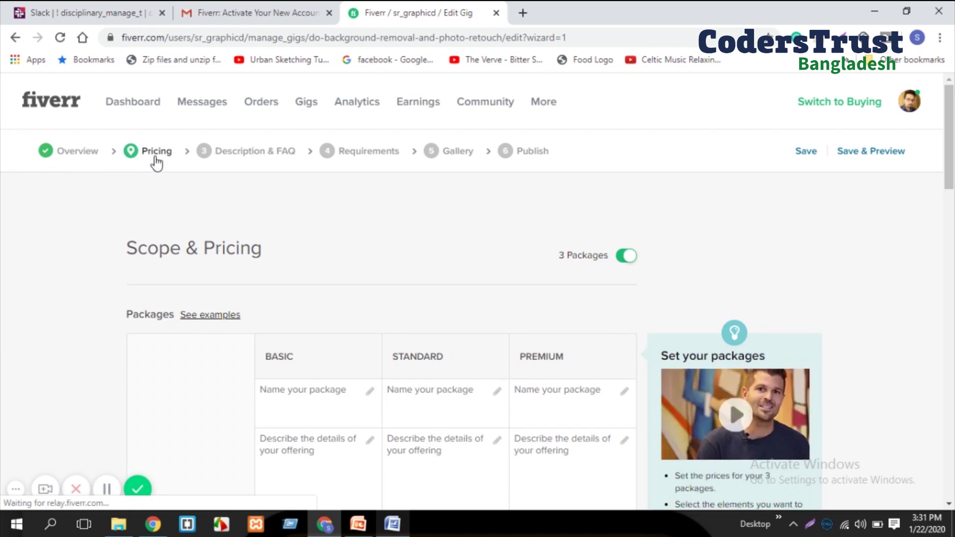
Copy "Normal Edit , small task" from description.docx in Word and paste it into the Basic package's name on Fiverr.
{"action": "scroll", "coordinate": [383, 374], "scroll_direction": "down", "scroll_amount": 6}
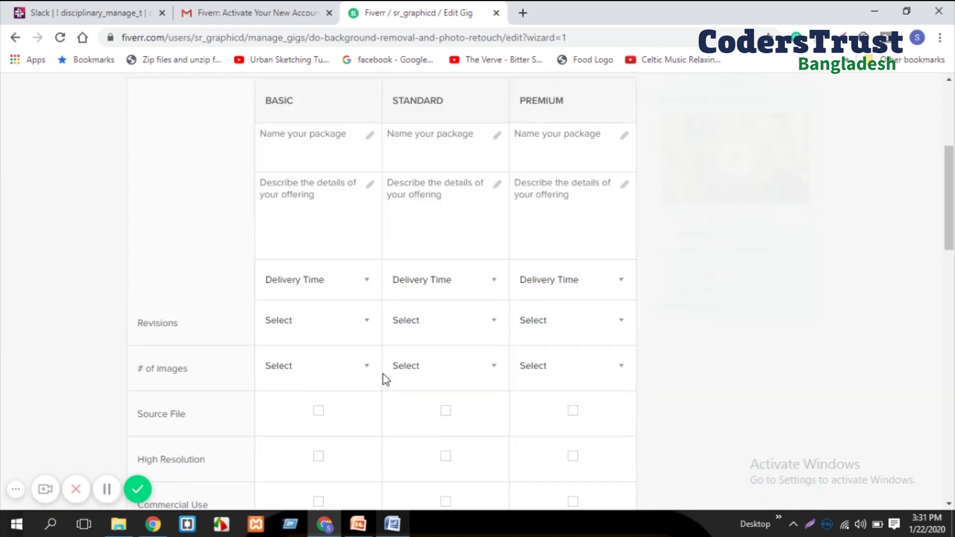
{"action": "scroll", "coordinate": [377, 318], "scroll_direction": "up", "scroll_amount": 3}
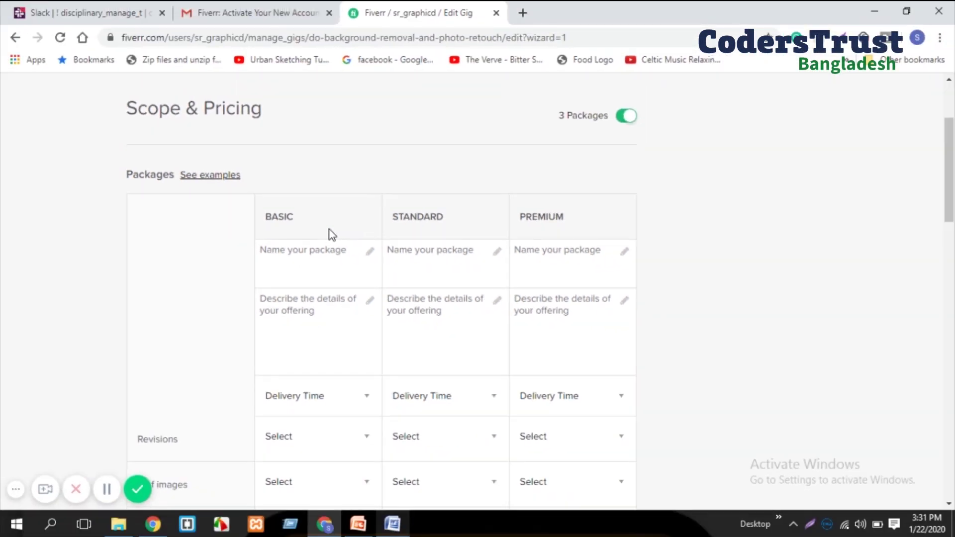
{"action": "left_click", "coordinate": [18, 489]}
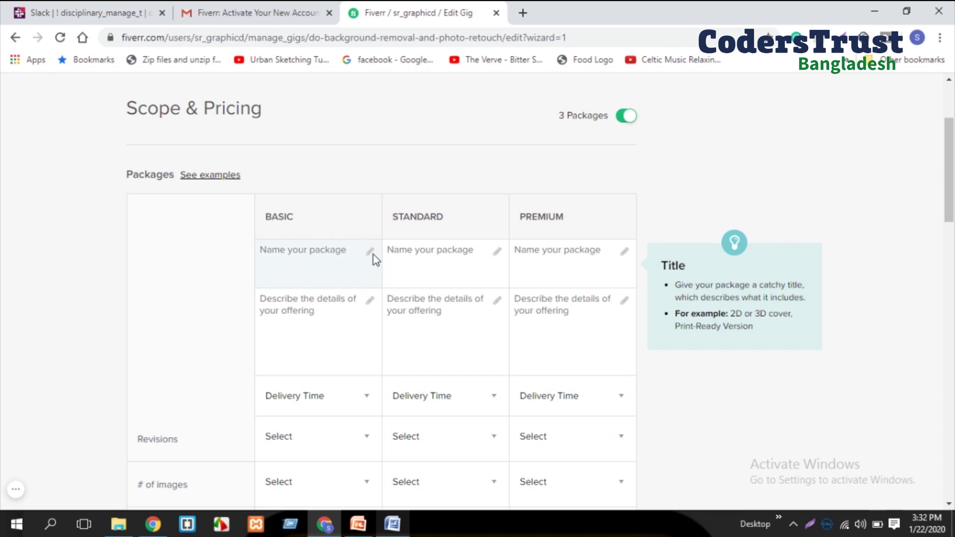
{"action": "left_click", "coordinate": [391, 527]}
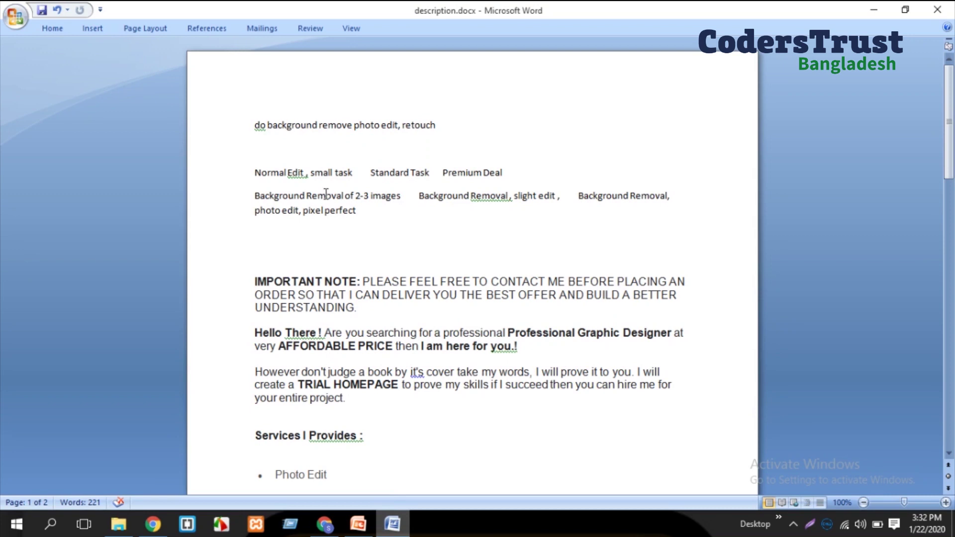
{"action": "right_click", "coordinate": [299, 175]}
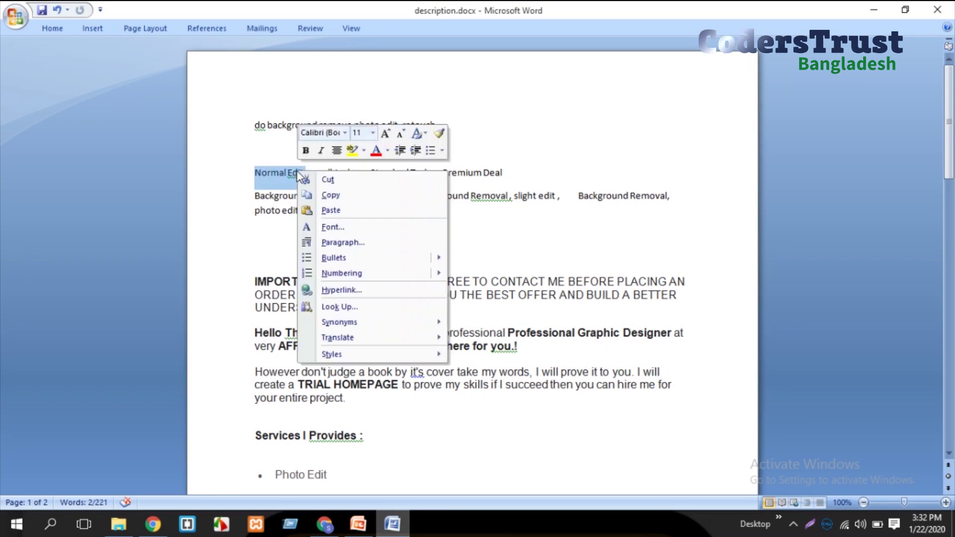
{"action": "left_click", "coordinate": [330, 197]}
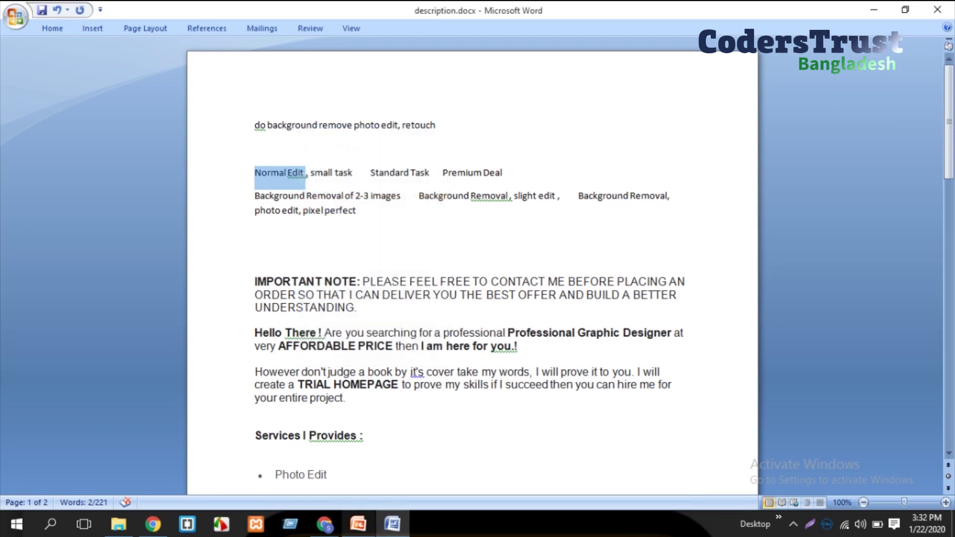
{"action": "left_click_drag", "start_coordinate": [360, 172], "coordinate": [258, 174]}
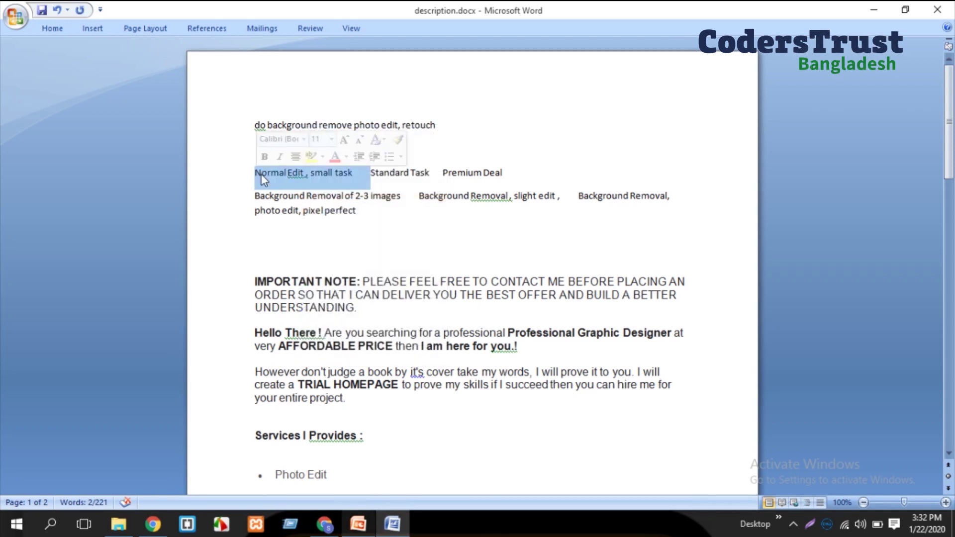
{"action": "right_click", "coordinate": [259, 174]}
{"action": "left_click", "coordinate": [292, 202]}
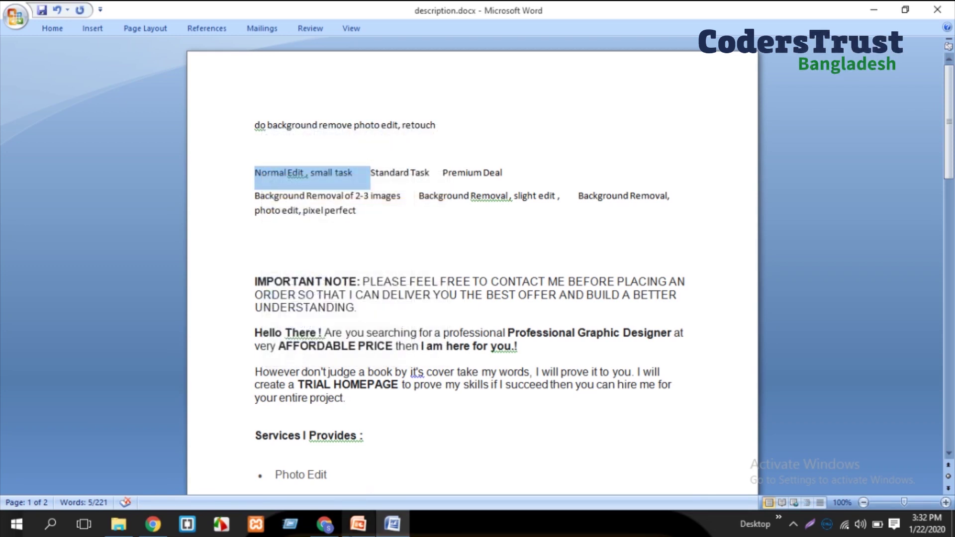
{"action": "left_click", "coordinate": [324, 523]}
{"action": "left_click", "coordinate": [370, 254]}
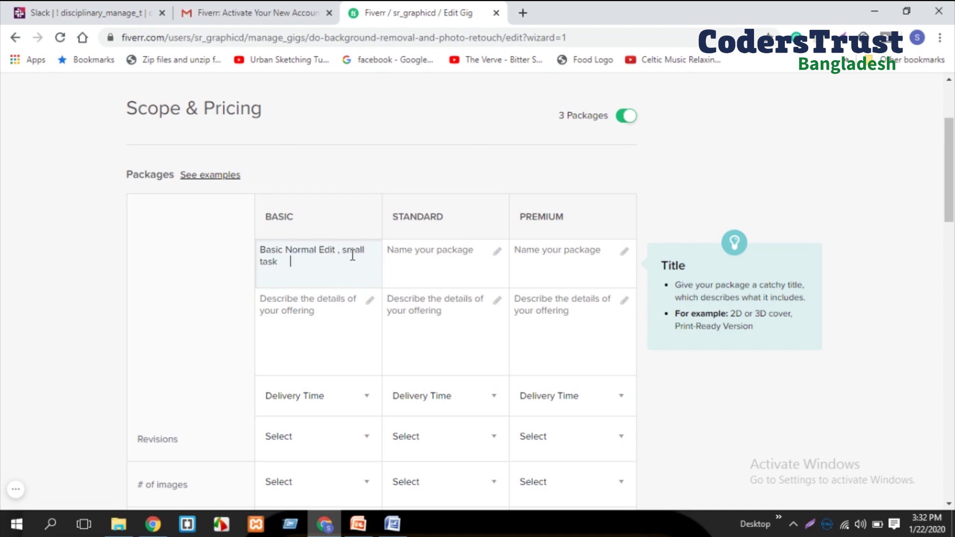
Revise the Basic package's name to read "Basic Editing , Small task".
{"action": "type", "text": "ting"}
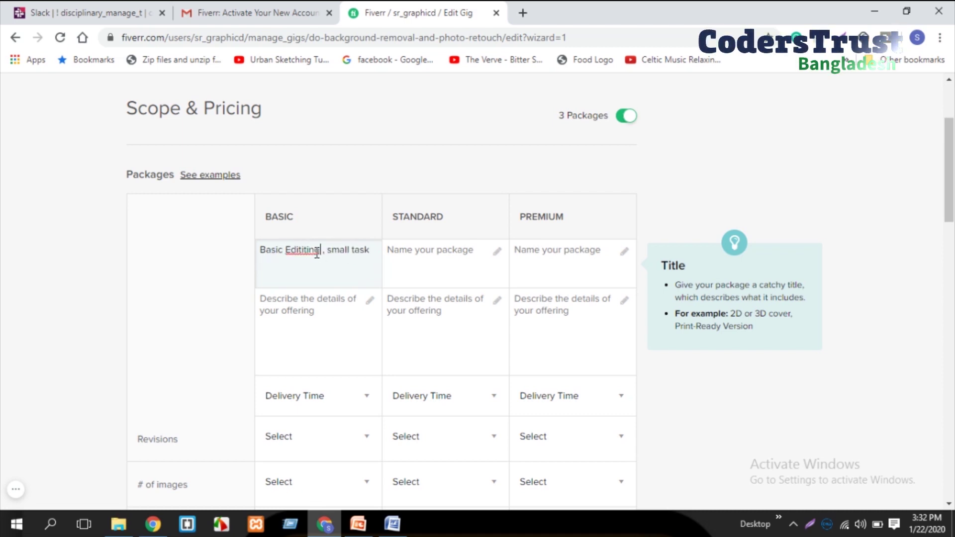
{"action": "right_click", "coordinate": [302, 246]}
{"action": "left_click", "coordinate": [343, 262]}
{"action": "key", "text": "Delete"}
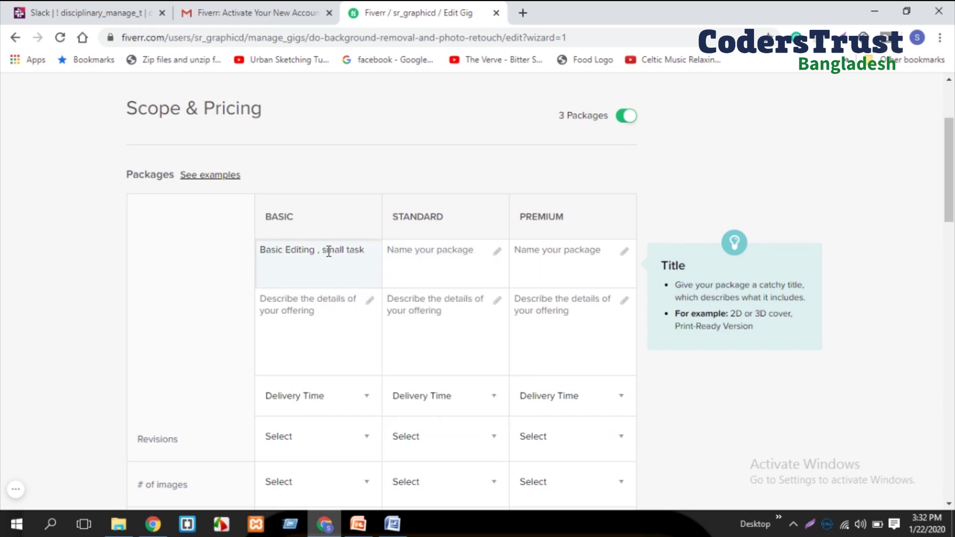
{"action": "key", "text": "BackSpace"}
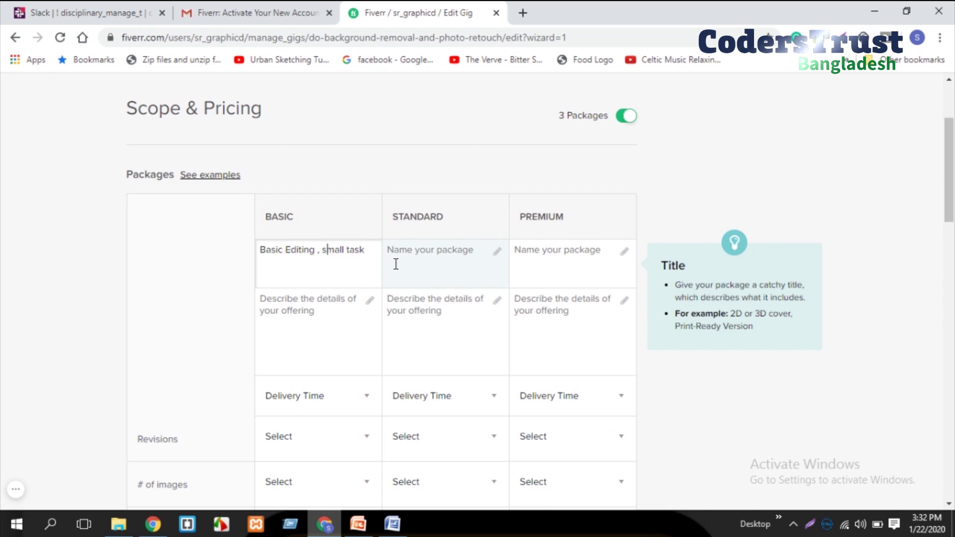
{"action": "type", "text": "S"}
Copy "Standard Task" from the Word document into the Standard package's name on Fiverr and change it to "Standard Deal".
{"action": "left_click", "coordinate": [497, 252]}
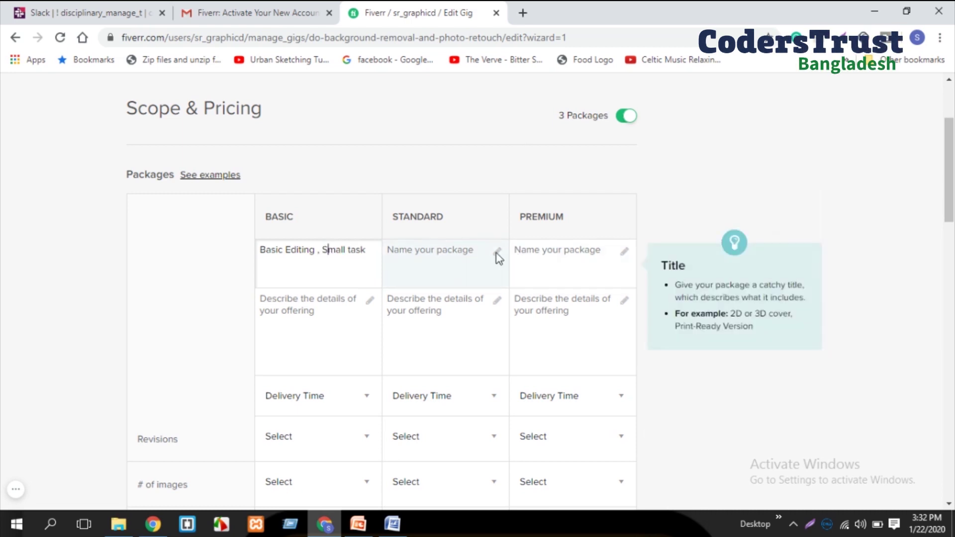
{"action": "key", "text": "alt+Tab"}
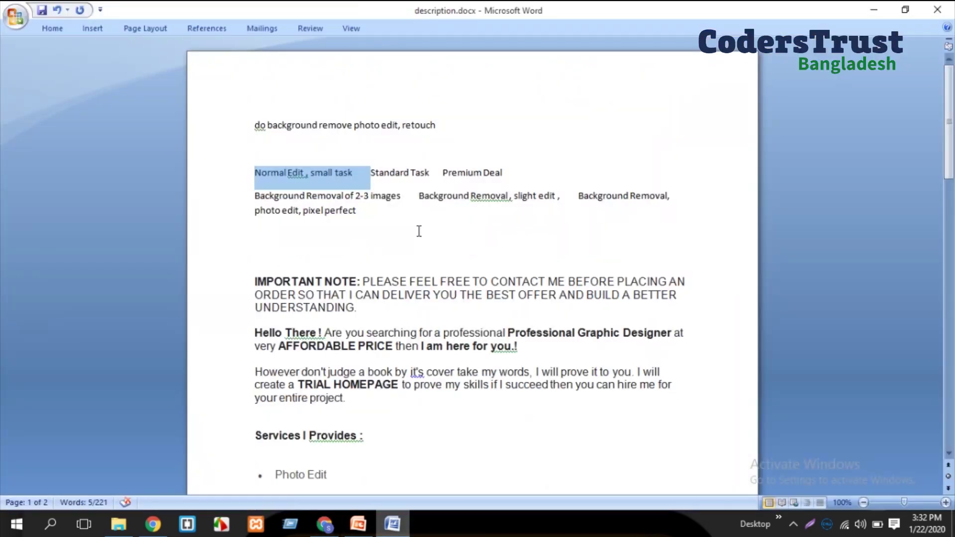
{"action": "left_click_drag", "start_coordinate": [373, 173], "coordinate": [430, 173]}
{"action": "right_click", "coordinate": [426, 173]}
{"action": "left_click", "coordinate": [458, 193]}
{"action": "key", "text": "alt+Tab"}
{"action": "left_click", "coordinate": [426, 257]}
{"action": "key", "text": "ctrl+v"}
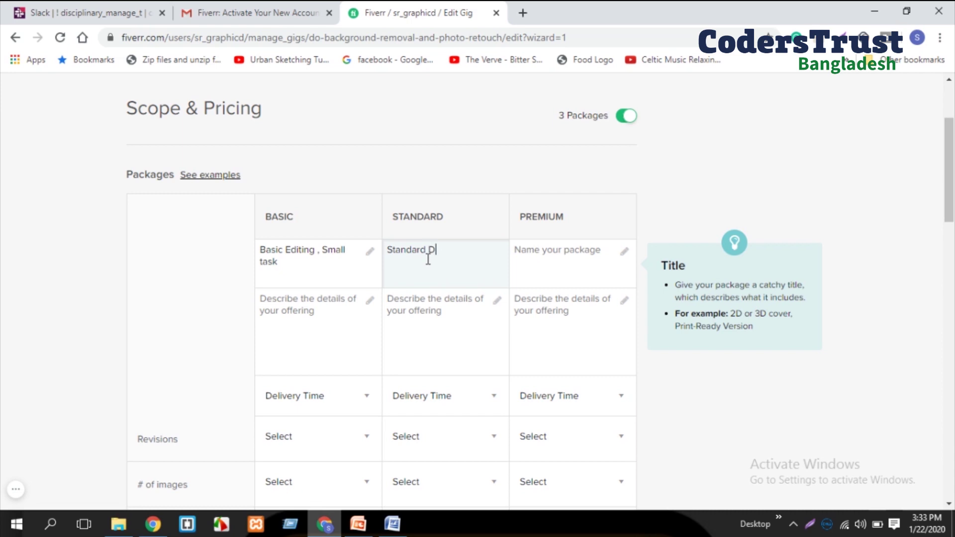
Name the Premium package "Premium Deal".
{"action": "left_click", "coordinate": [525, 242]}
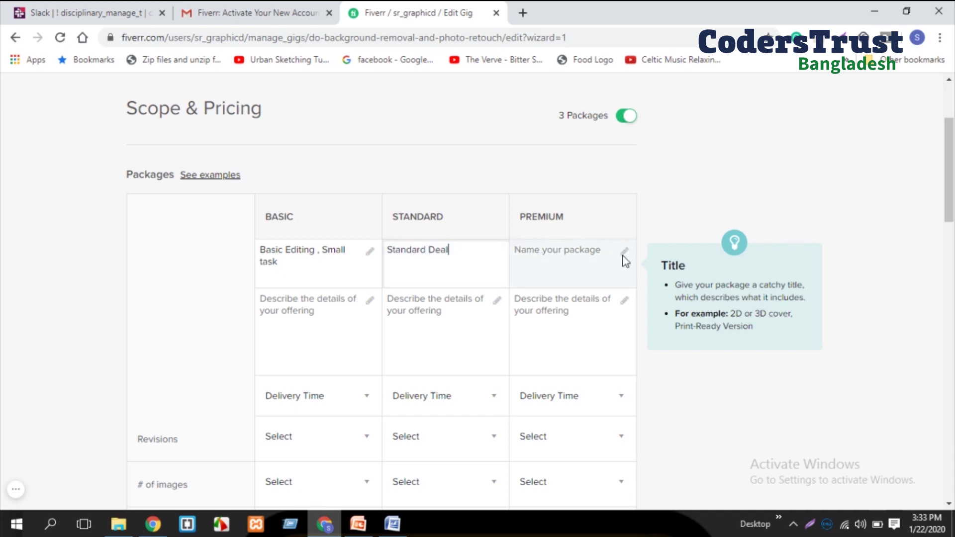
{"action": "type", "text": "Prem"}
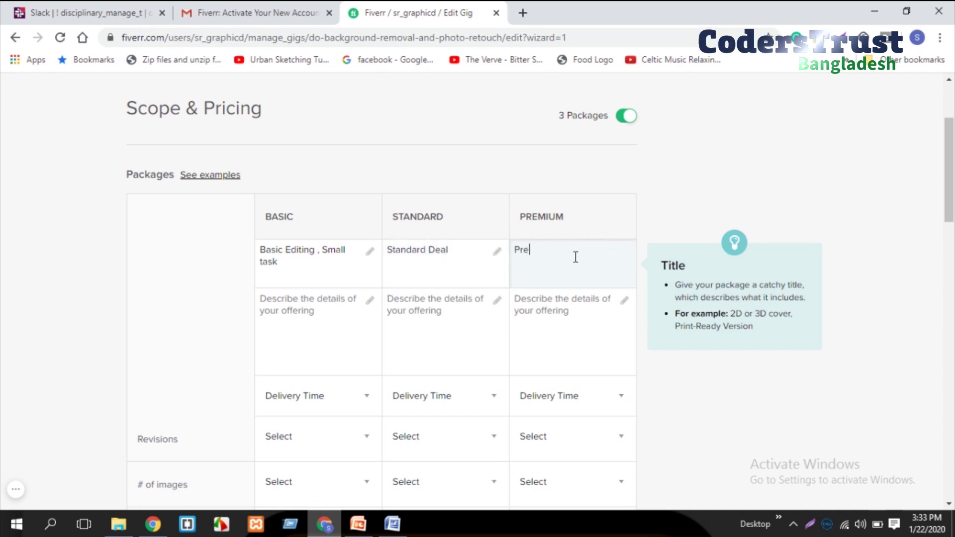
{"action": "type", "text": "ium Deal"}
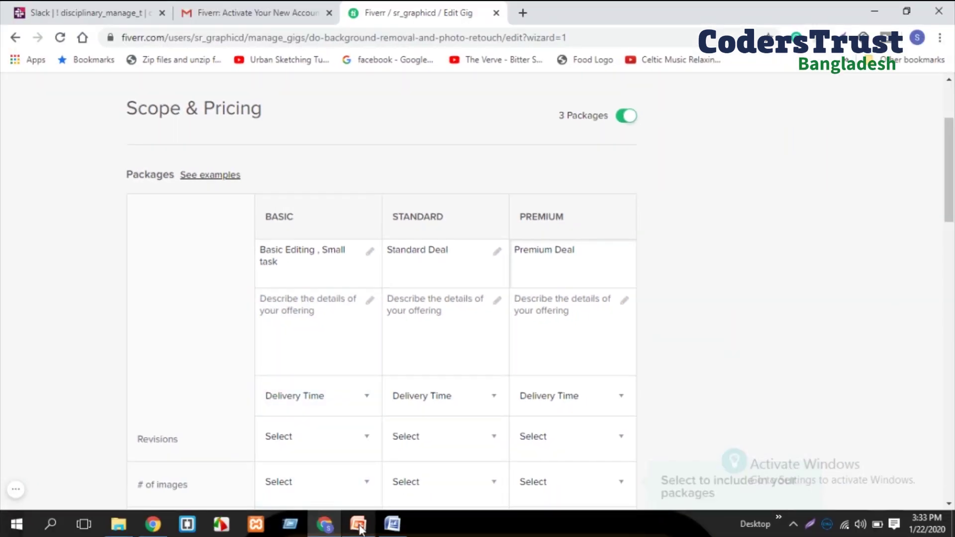
Copy "Background Removal of 2-3 images" from the Word document into the Basic package's description on Fiverr.
{"action": "left_click", "coordinate": [392, 523]}
{"action": "left_click_drag", "start_coordinate": [260, 195], "coordinate": [379, 191]}
{"action": "key", "text": "ctrl+v"}
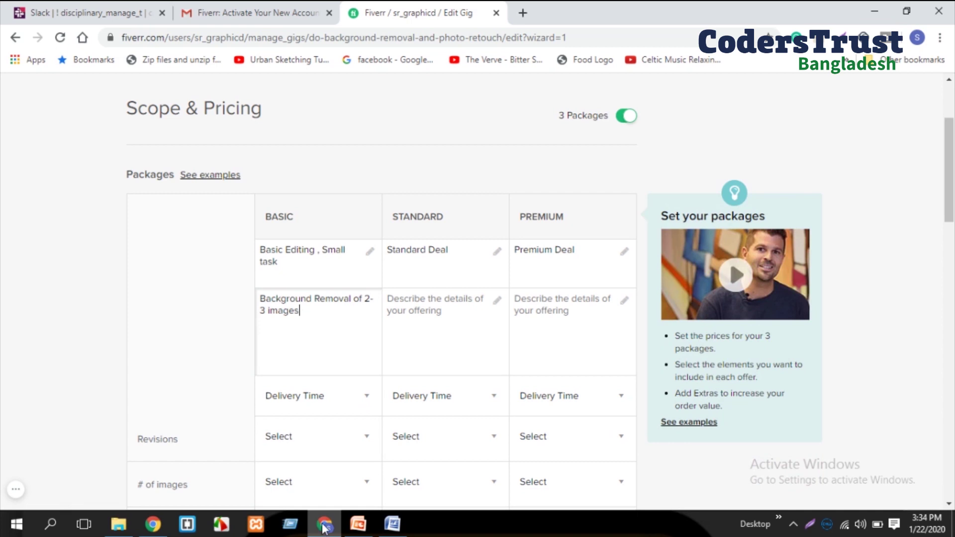
Copy the Standard description from Word into Fiverr and extend it to "Background Removal , slight edit , photo retouch".
{"action": "left_click", "coordinate": [392, 524]}
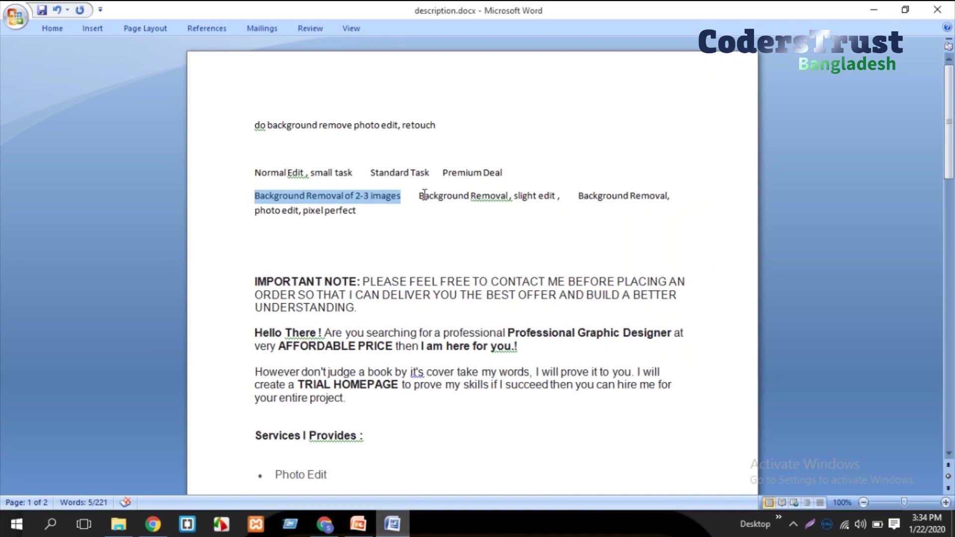
{"action": "left_click", "coordinate": [425, 196]}
{"action": "key", "text": "alt+Tab"}
{"action": "key", "text": "ctrl+v"}
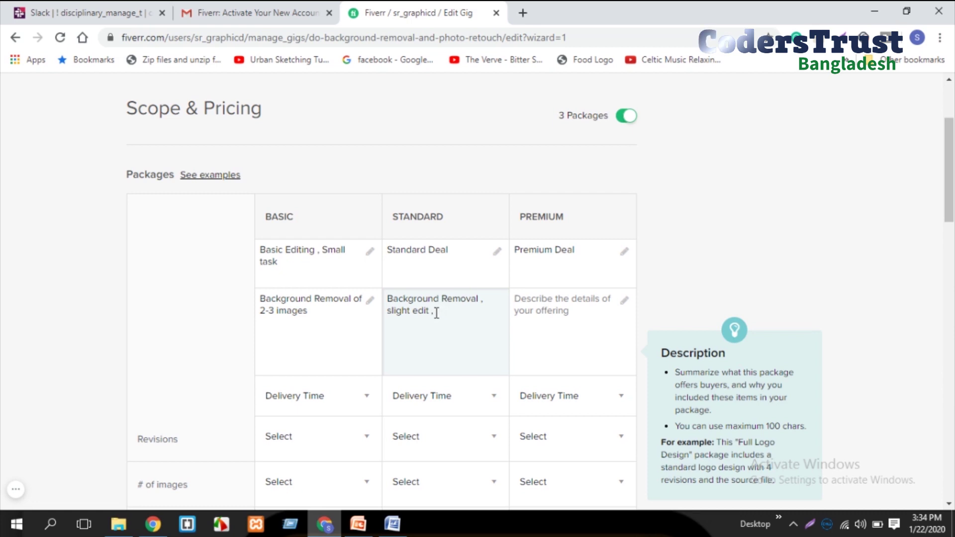
{"action": "key", "text": "BackSpace"}
{"action": "key", "text": "BackSpace"}
{"action": "type", "text": ","}
Copy "Background Removal, photo edit, pixel perfect" from the Word document into the Premium package's description on Fiverr.
{"action": "left_click", "coordinate": [392, 523]}
{"action": "left_click", "coordinate": [580, 211]}
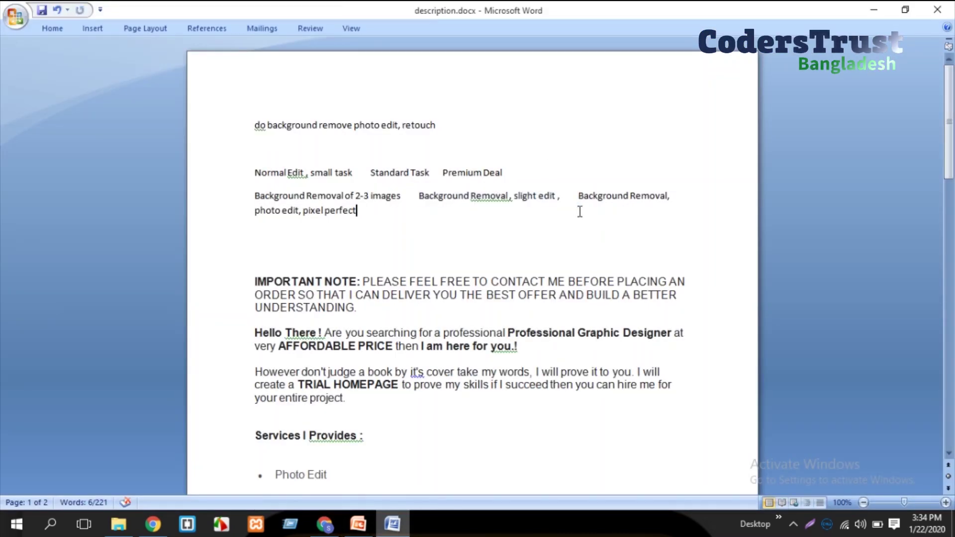
{"action": "left_click_drag", "start_coordinate": [616, 198], "coordinate": [619, 218]}
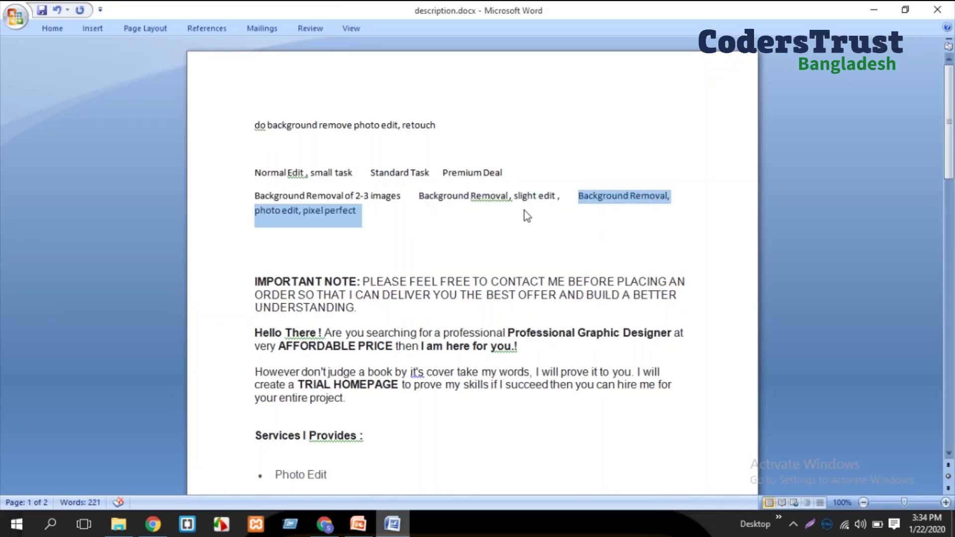
{"action": "key", "text": "alt+Tab"}
{"action": "key", "text": "ctrl+v"}
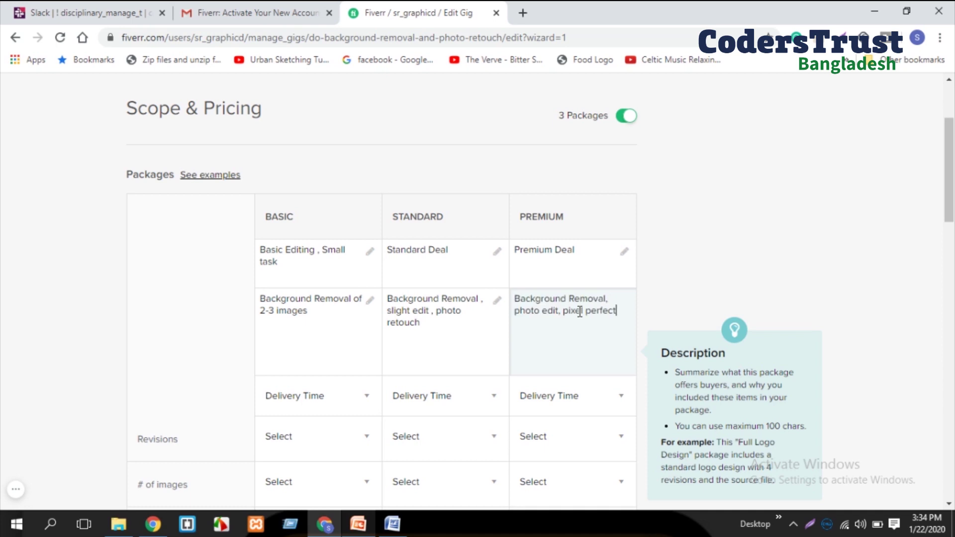
Append ", color correction" to the Premium package's description, correcting its spelling.
{"action": "key", "text": "BackSpace"}
{"action": "type", "text": "tion"}
{"action": "right_click", "coordinate": [546, 321]}
{"action": "left_click", "coordinate": [592, 135]}
{"action": "left_click", "coordinate": [586, 327]}
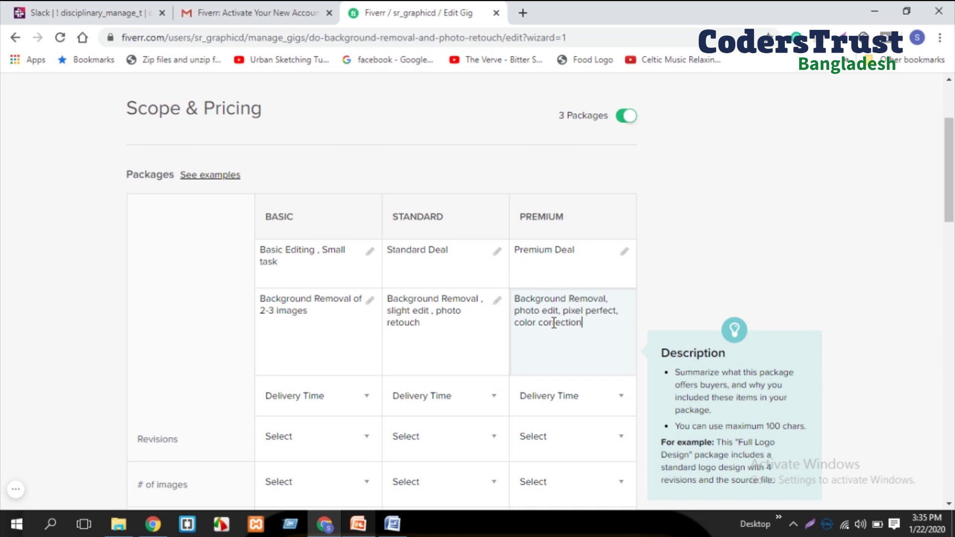
Set the delivery times to 1 day for Basic, 3 days for Standard and 8 days for Premium.
{"action": "scroll", "coordinate": [375, 319], "scroll_direction": "down", "scroll_amount": 3}
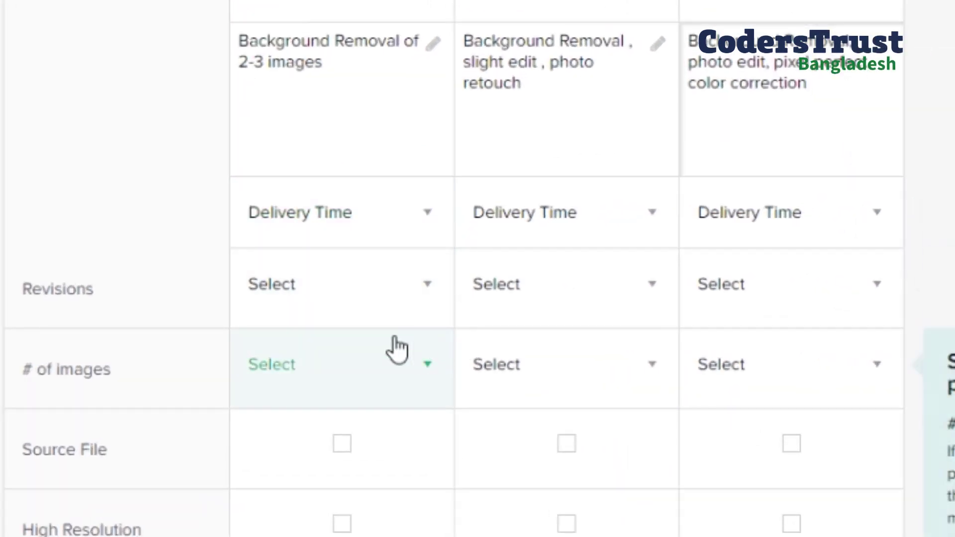
{"action": "left_click", "coordinate": [429, 227]}
{"action": "left_click", "coordinate": [356, 229]}
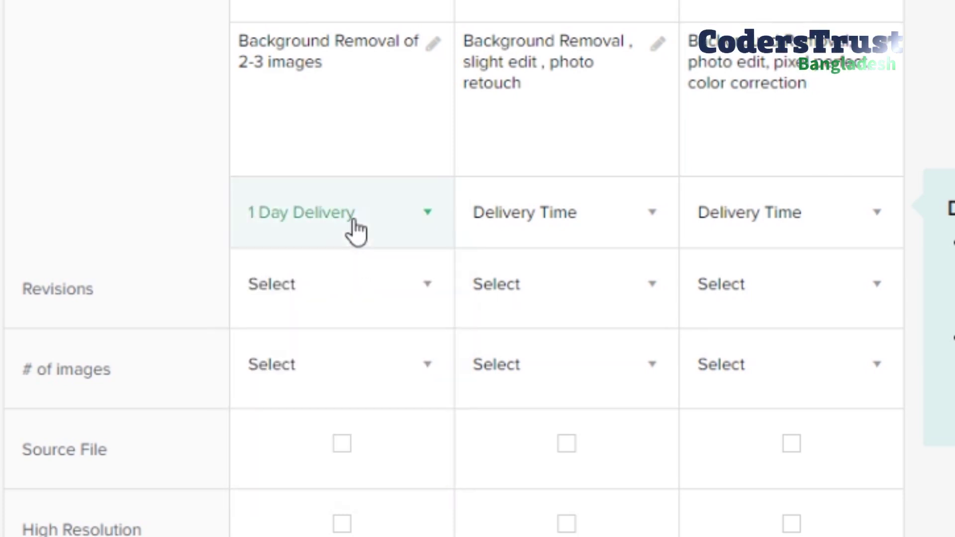
{"action": "left_click", "coordinate": [643, 234]}
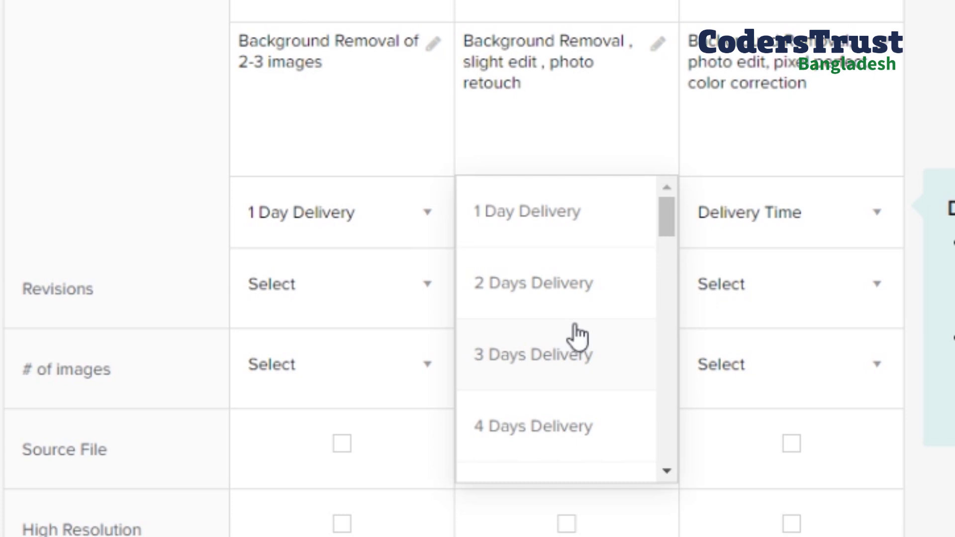
{"action": "left_click", "coordinate": [538, 369]}
{"action": "left_click", "coordinate": [874, 222]}
{"action": "scroll", "coordinate": [791, 378], "scroll_direction": "down", "scroll_amount": 1}
{"action": "scroll", "coordinate": [784, 415], "scroll_direction": "down", "scroll_amount": 2}
{"action": "left_click", "coordinate": [771, 462]}
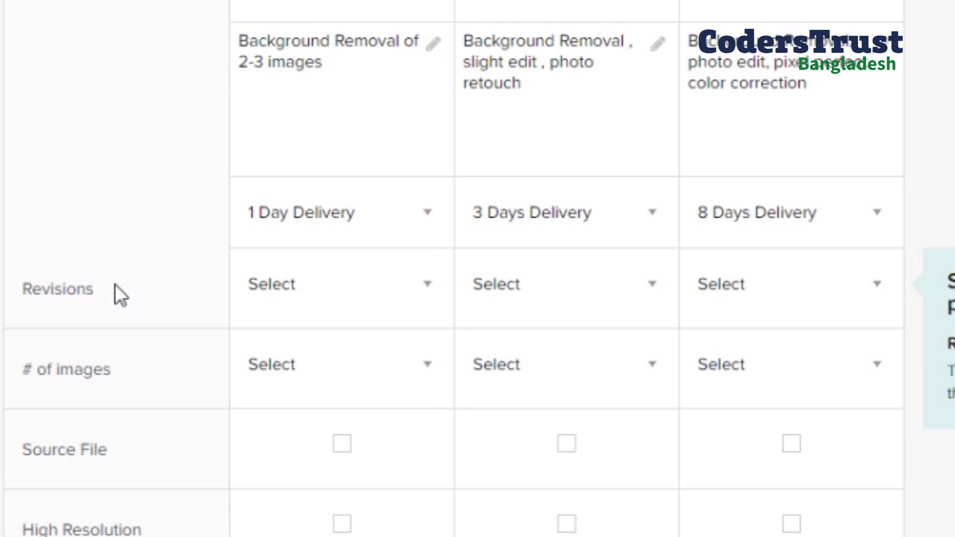
Set the revisions to Unlimited for the Basic, Standard and Premium packages.
{"action": "left_click", "coordinate": [442, 309]}
{"action": "scroll", "coordinate": [375, 510], "scroll_direction": "down", "scroll_amount": 5}
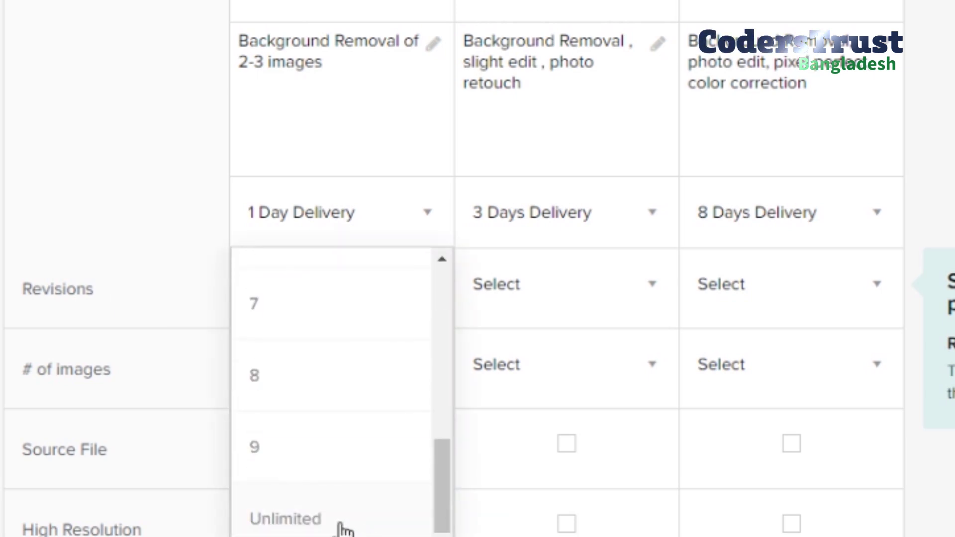
{"action": "left_click", "coordinate": [338, 522]}
{"action": "left_click", "coordinate": [649, 298]}
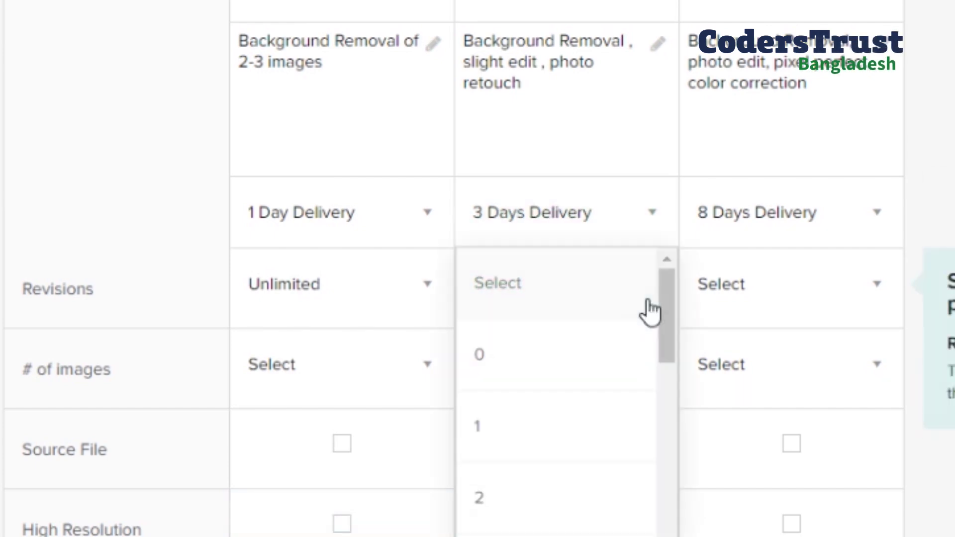
{"action": "scroll", "coordinate": [550, 438], "scroll_direction": "down", "scroll_amount": 5}
{"action": "left_click", "coordinate": [550, 522]}
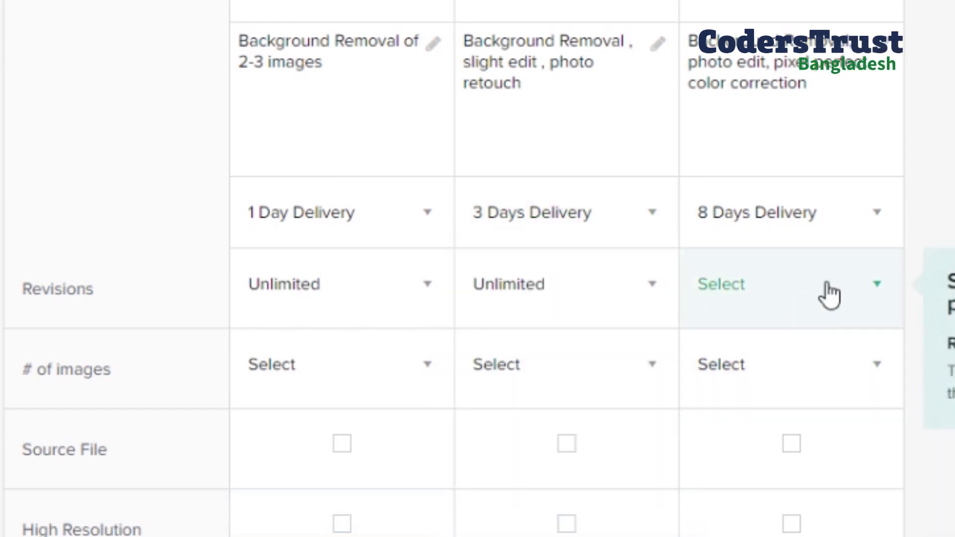
{"action": "left_click", "coordinate": [827, 292]}
{"action": "scroll", "coordinate": [782, 481], "scroll_direction": "down", "scroll_amount": 5}
{"action": "scroll", "coordinate": [765, 523], "scroll_direction": "down", "scroll_amount": 2}
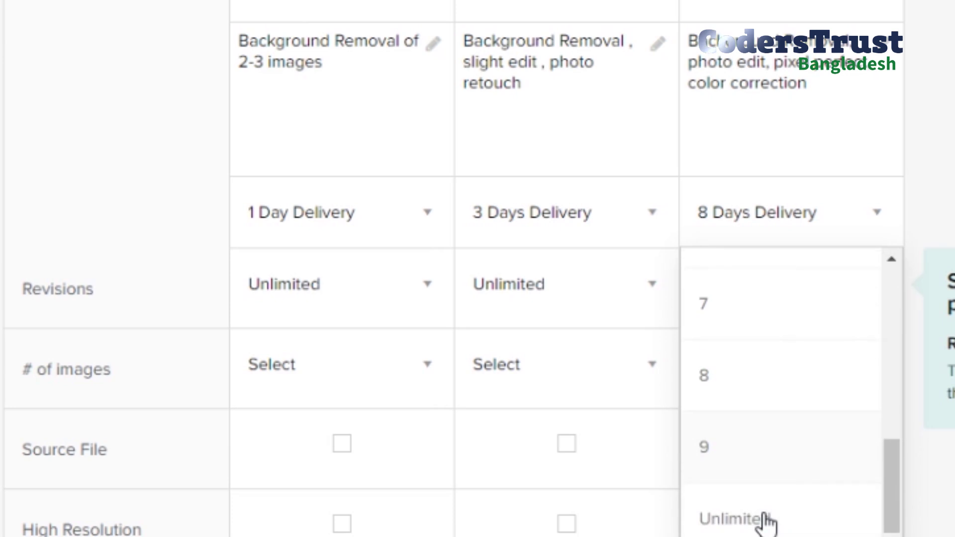
{"action": "left_click", "coordinate": [763, 522]}
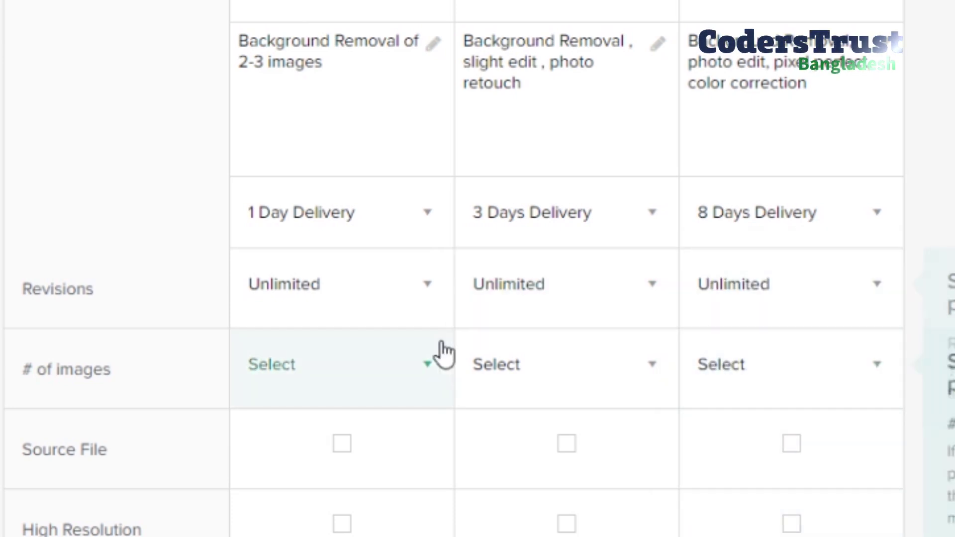
Set the Basic package's number of images to 3.
{"action": "scroll", "coordinate": [230, 393], "scroll_direction": "down", "scroll_amount": 5}
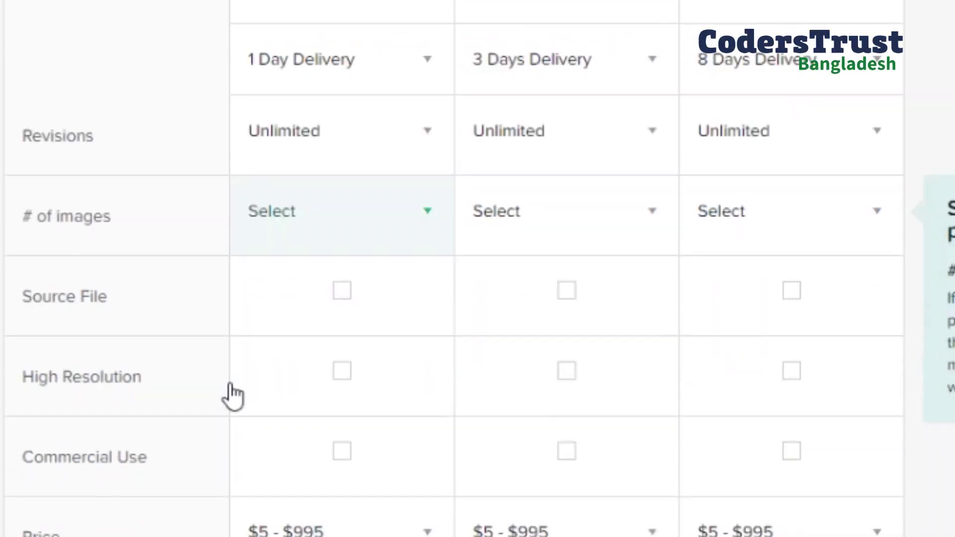
{"action": "left_click", "coordinate": [428, 143]}
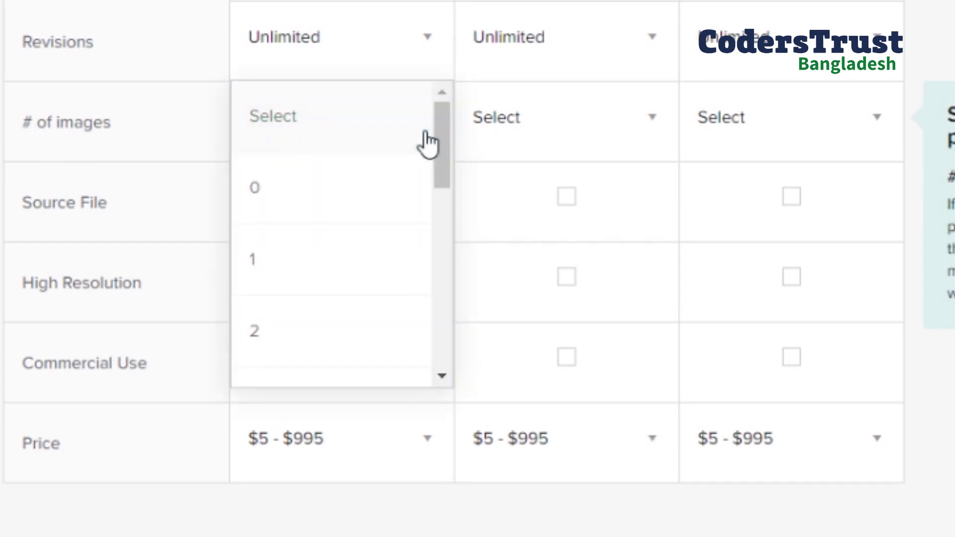
{"action": "scroll", "coordinate": [383, 192], "scroll_direction": "up", "scroll_amount": 10}
{"action": "scroll", "coordinate": [373, 199], "scroll_direction": "down", "scroll_amount": 10}
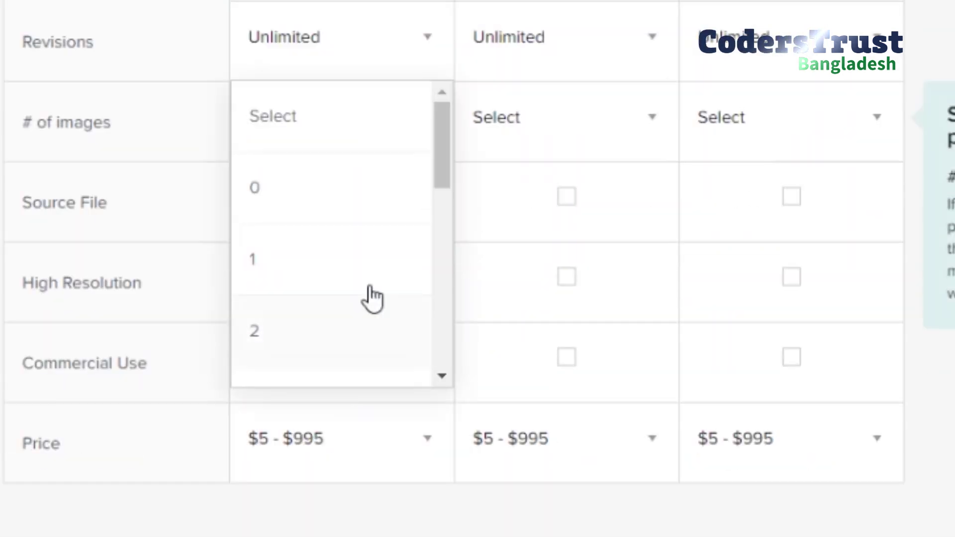
{"action": "scroll", "coordinate": [373, 298], "scroll_direction": "down", "scroll_amount": 3}
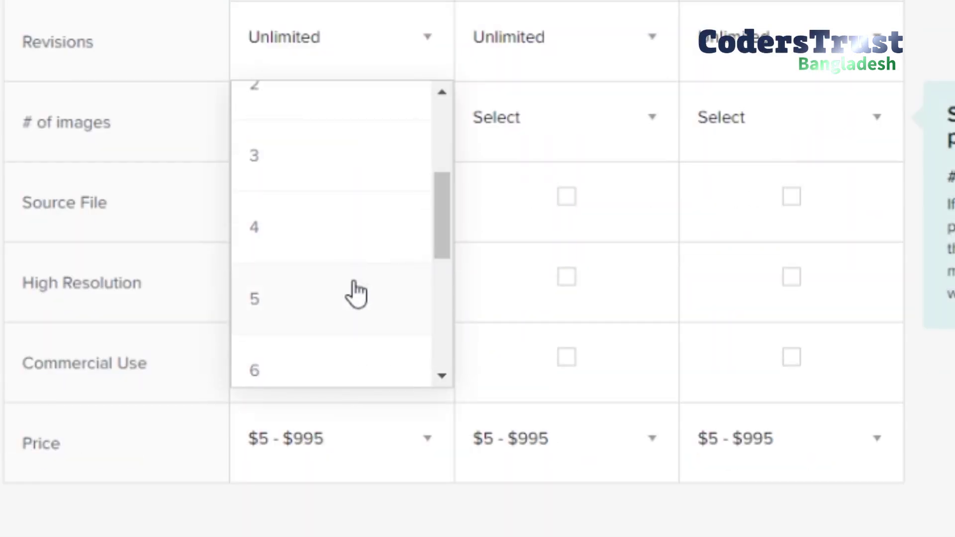
{"action": "left_click", "coordinate": [326, 158]}
Set the number of images to 10 for the Standard package and UNLIMITED for the Premium package.
{"action": "left_click", "coordinate": [653, 122]}
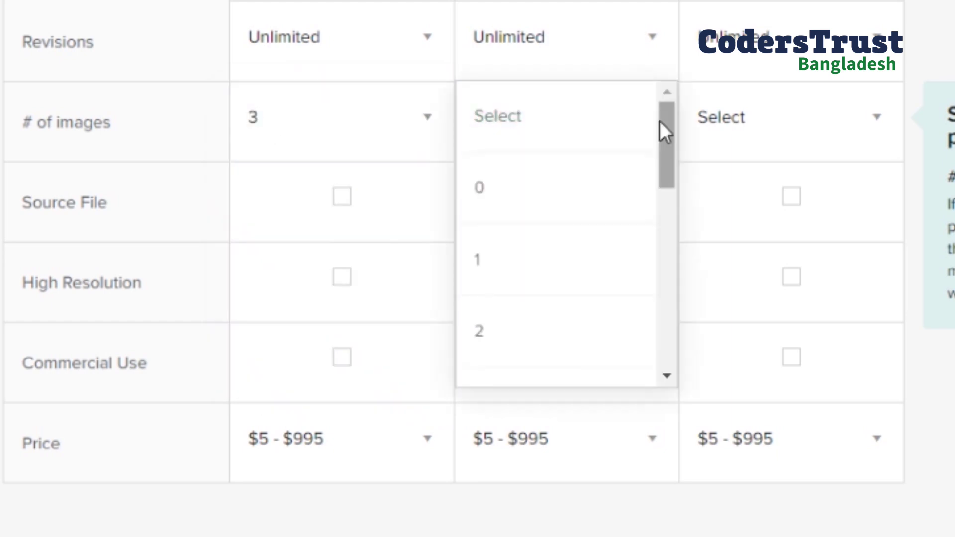
{"action": "scroll", "coordinate": [633, 156], "scroll_direction": "up", "scroll_amount": 4}
{"action": "scroll", "coordinate": [534, 331], "scroll_direction": "down", "scroll_amount": 4}
{"action": "scroll", "coordinate": [566, 316], "scroll_direction": "down", "scroll_amount": 5}
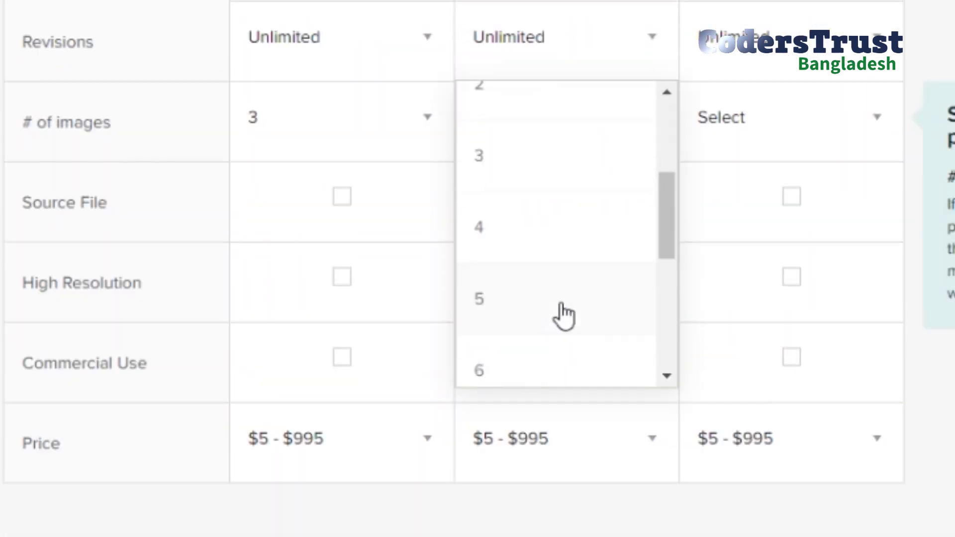
{"action": "scroll", "coordinate": [519, 338], "scroll_direction": "down", "scroll_amount": 2}
{"action": "left_click", "coordinate": [521, 295]}
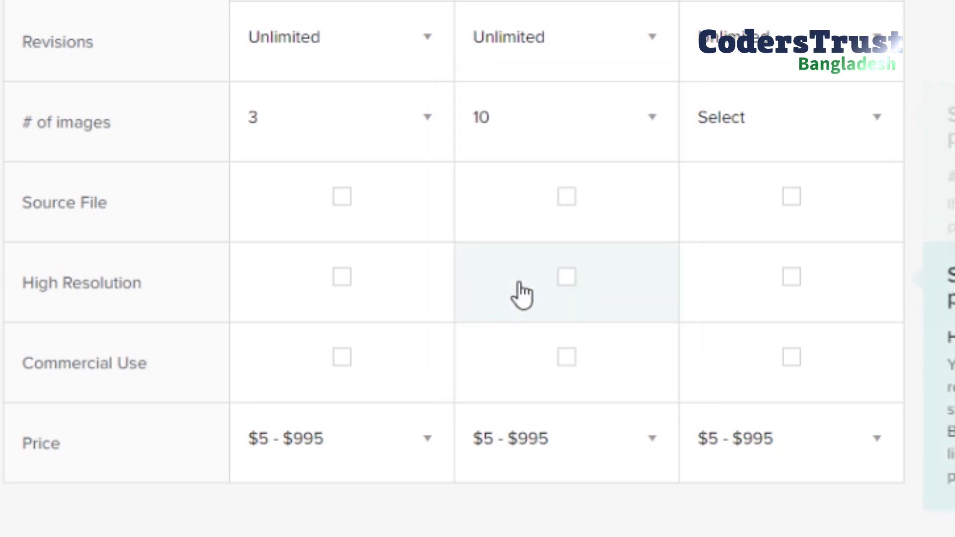
{"action": "left_click", "coordinate": [859, 130]}
{"action": "scroll", "coordinate": [748, 291], "scroll_direction": "down", "scroll_amount": 1}
{"action": "scroll", "coordinate": [748, 291], "scroll_direction": "down", "scroll_amount": 3}
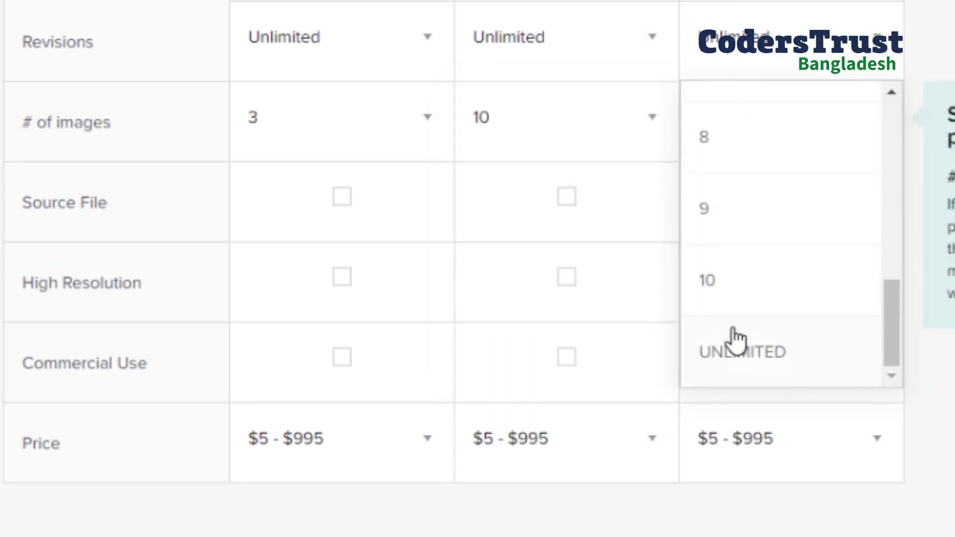
{"action": "left_click", "coordinate": [738, 346]}
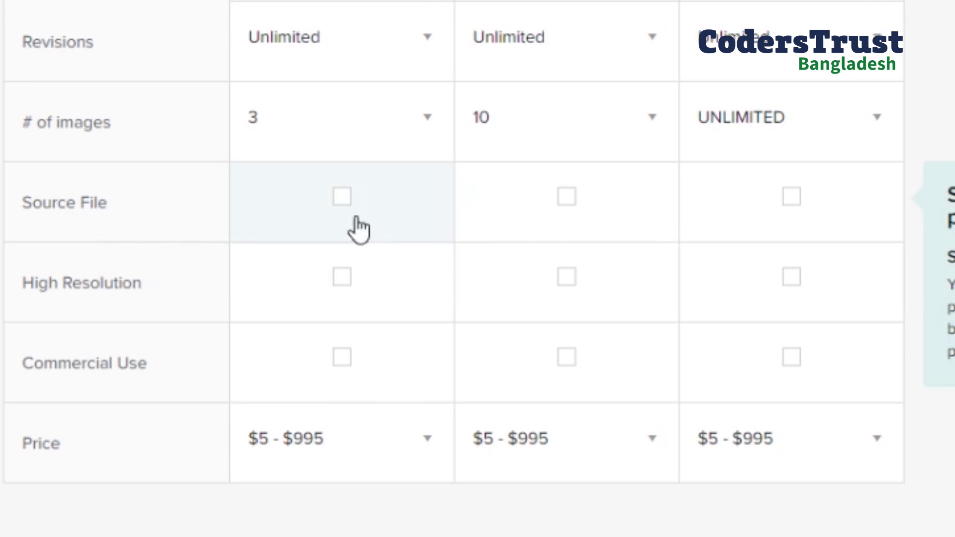
Include the Source File in the Standard and Premium packages only.
{"action": "scroll", "coordinate": [486, 236], "scroll_direction": "up", "scroll_amount": 5}
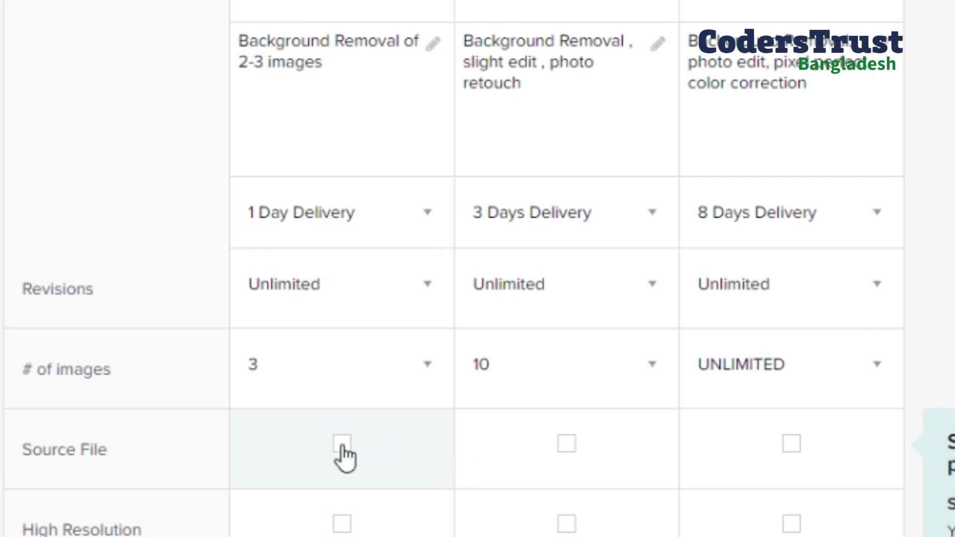
{"action": "left_click", "coordinate": [570, 446]}
{"action": "left_click", "coordinate": [793, 450]}
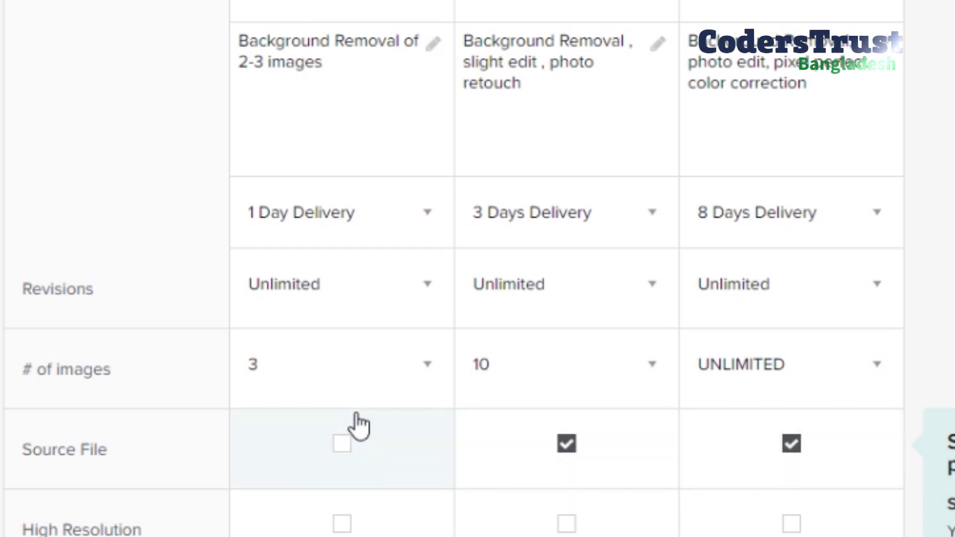
Include High Resolution and Commercial Use in all three packages.
{"action": "scroll", "coordinate": [357, 424], "scroll_direction": "down", "scroll_amount": 5}
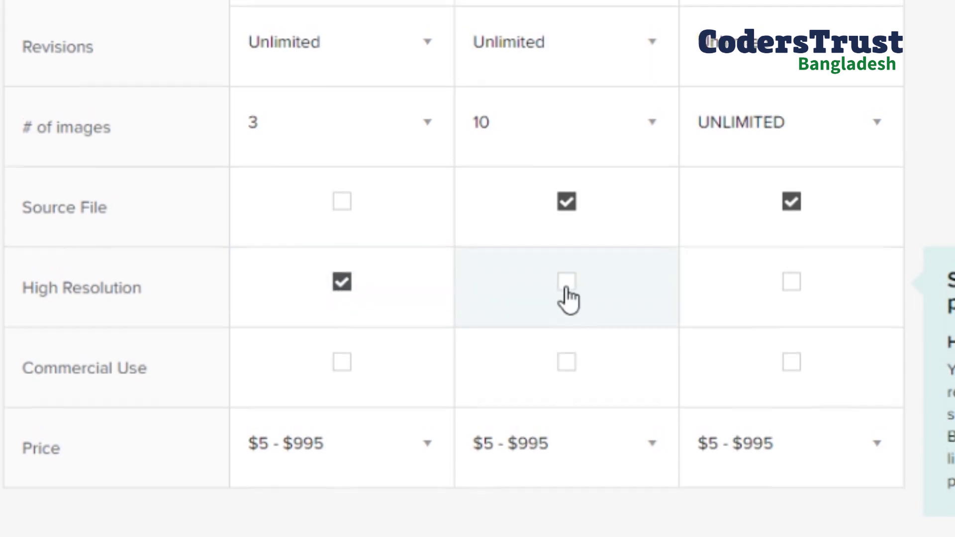
{"action": "scroll", "coordinate": [565, 323], "scroll_direction": "up", "scroll_amount": 5}
{"action": "left_click", "coordinate": [568, 524]}
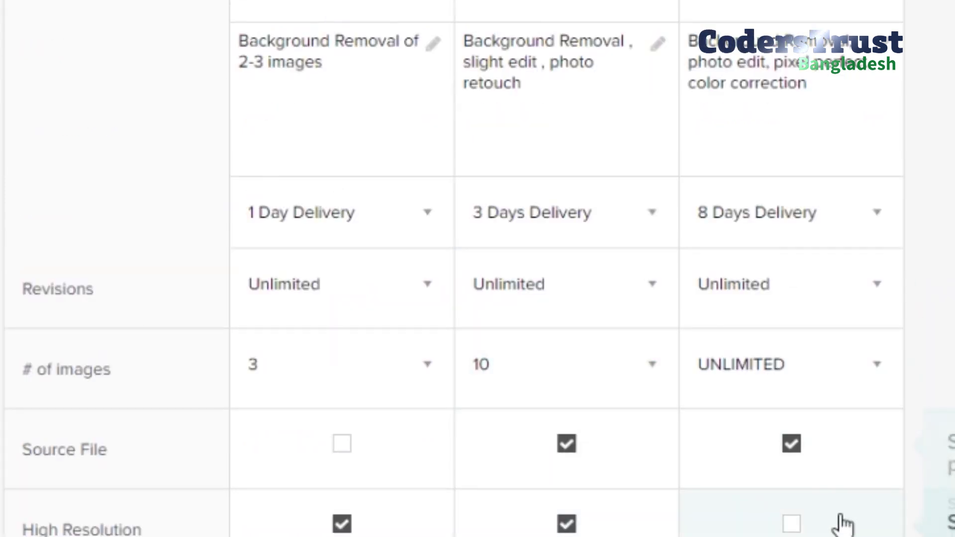
{"action": "left_click", "coordinate": [791, 524]}
{"action": "scroll", "coordinate": [776, 462], "scroll_direction": "down", "scroll_amount": 5}
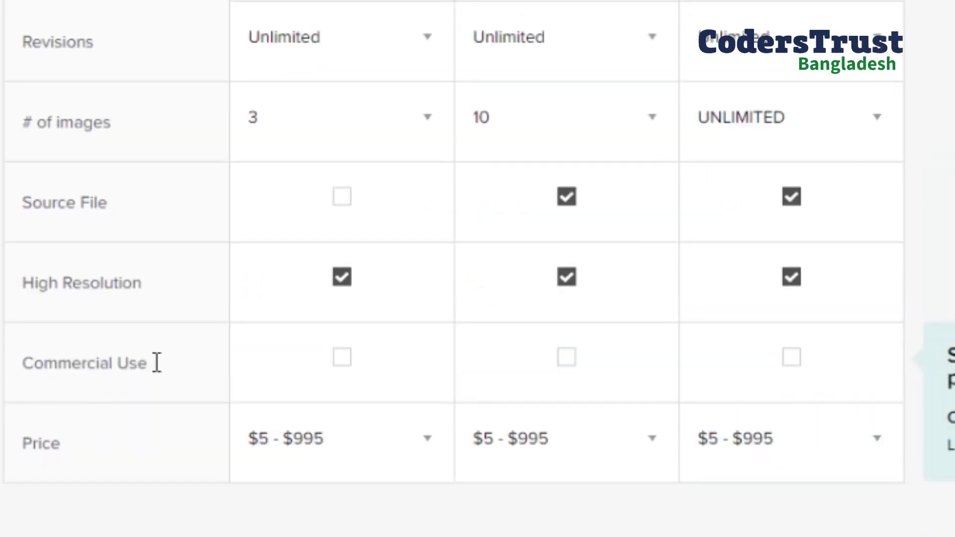
{"action": "left_click", "coordinate": [566, 360]}
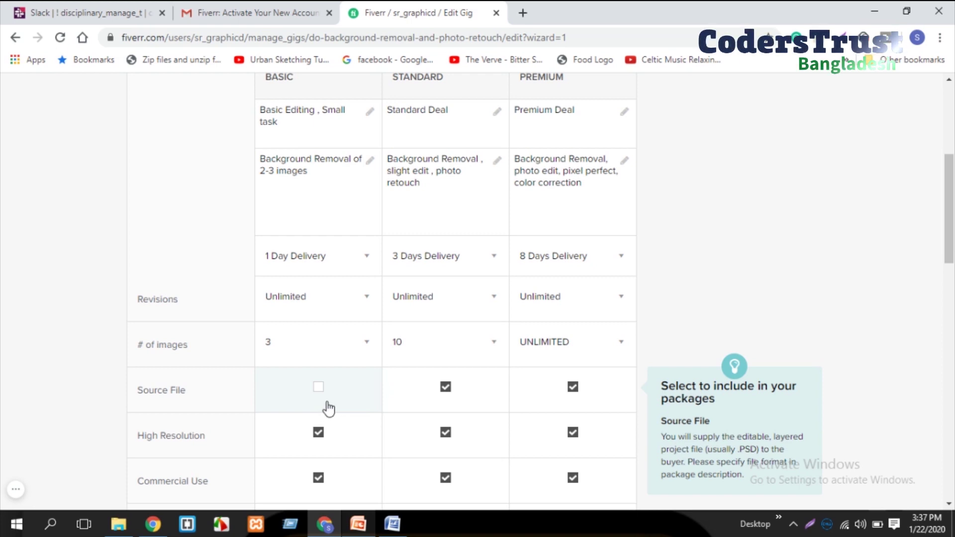
Enable the Extra fast delivery gig extra and check the packages' regular delivery times.
{"action": "scroll", "coordinate": [340, 380], "scroll_direction": "down", "scroll_amount": 5}
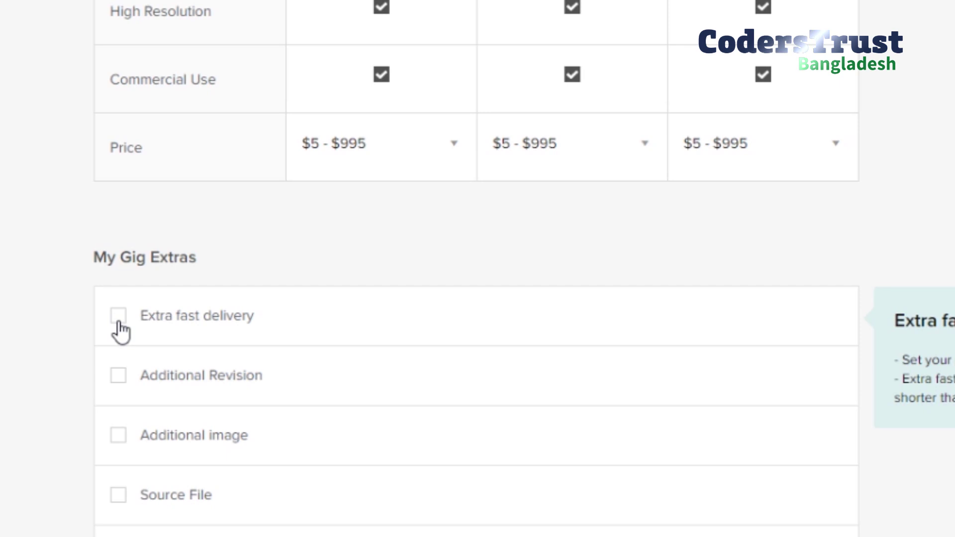
{"action": "left_click", "coordinate": [118, 322]}
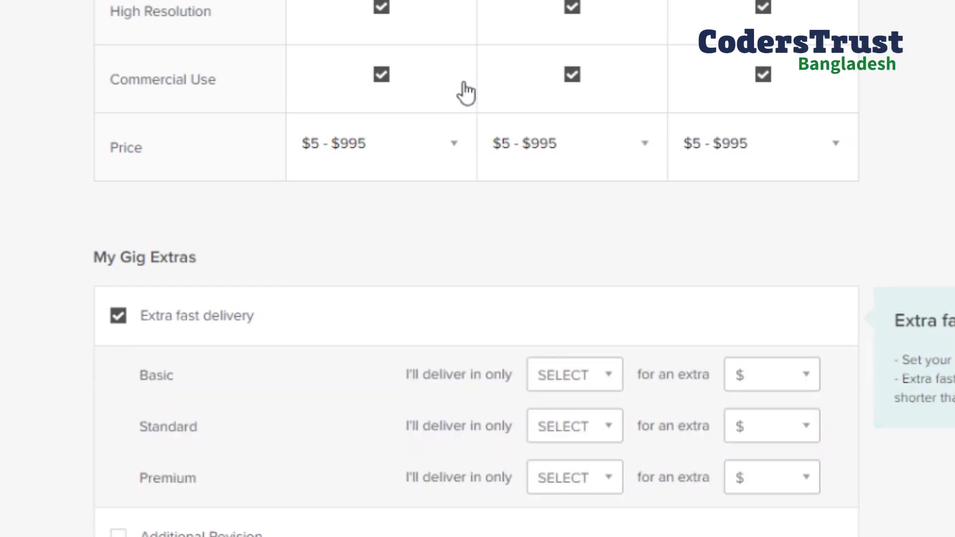
{"action": "scroll", "coordinate": [455, 177], "scroll_direction": "up", "scroll_amount": 5}
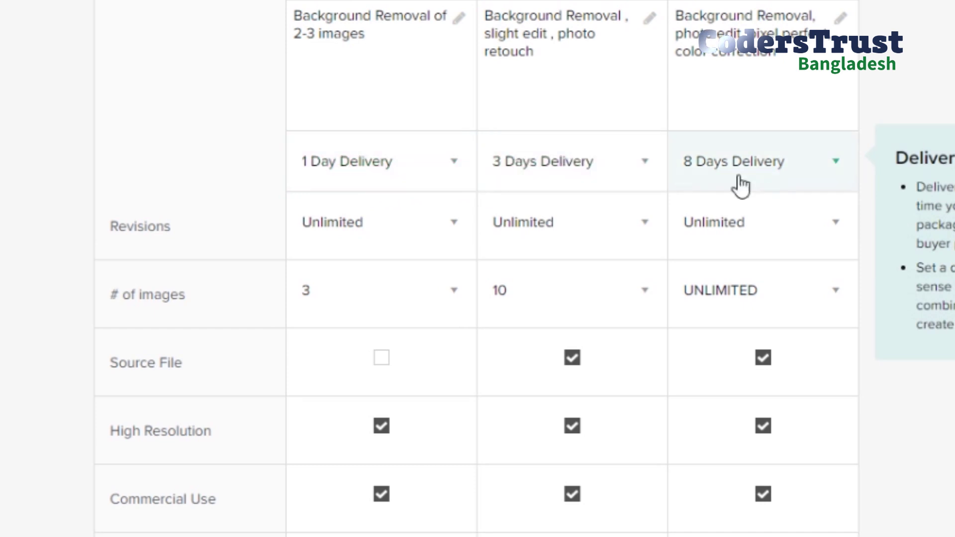
{"action": "scroll", "coordinate": [706, 338], "scroll_direction": "down", "scroll_amount": 4}
{"action": "scroll", "coordinate": [706, 338], "scroll_direction": "down", "scroll_amount": 4}
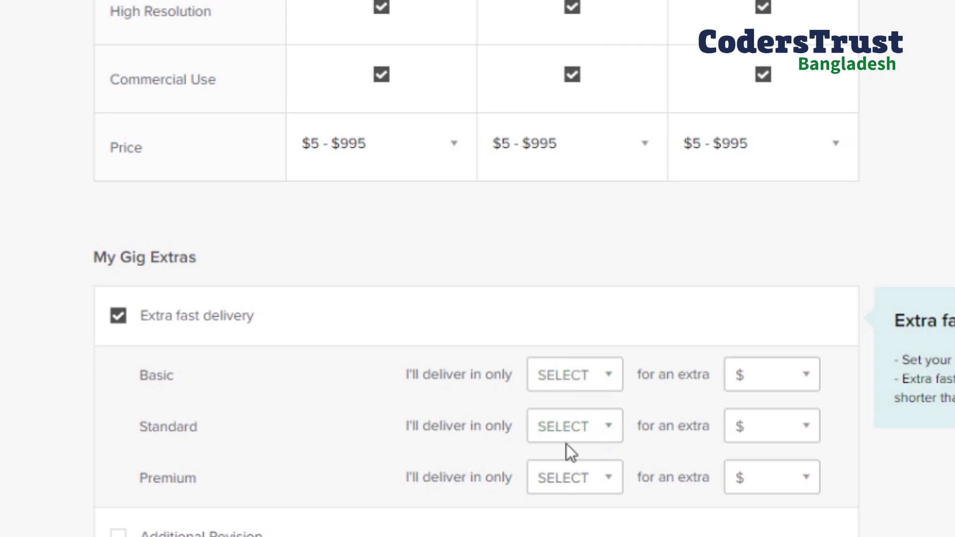
Set the Standard package's extra fast delivery to 2 days for an extra $5.
{"action": "scroll", "coordinate": [565, 443], "scroll_direction": "up", "scroll_amount": 3}
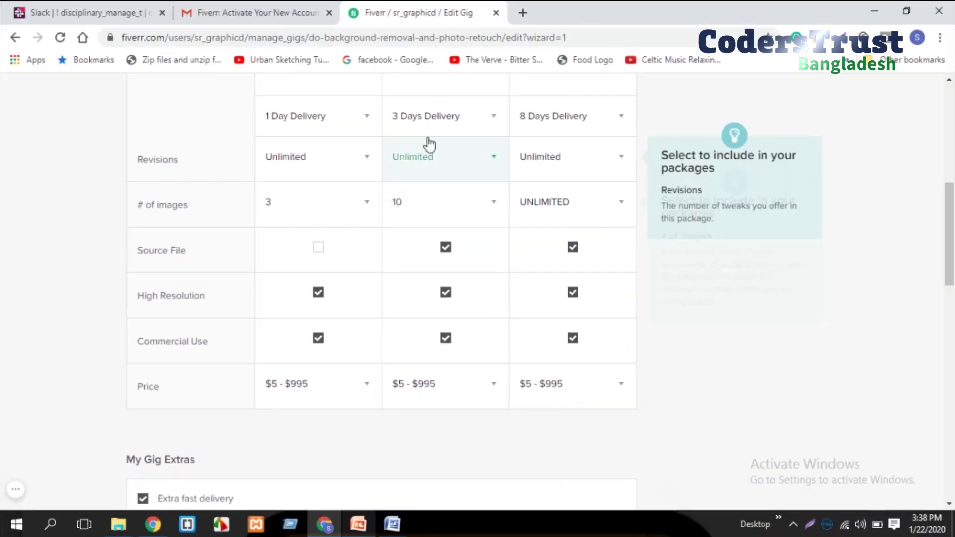
{"action": "scroll", "coordinate": [445, 290], "scroll_direction": "up", "scroll_amount": 5}
{"action": "scroll", "coordinate": [445, 291], "scroll_direction": "down", "scroll_amount": 8}
{"action": "left_click", "coordinate": [447, 438]}
{"action": "left_click", "coordinate": [449, 502]}
{"action": "left_click", "coordinate": [586, 432]}
{"action": "scroll", "coordinate": [702, 381], "scroll_direction": "down", "scroll_amount": 5}
{"action": "scroll", "coordinate": [588, 228], "scroll_direction": "up", "scroll_amount": 2}
{"action": "left_click", "coordinate": [567, 192]}
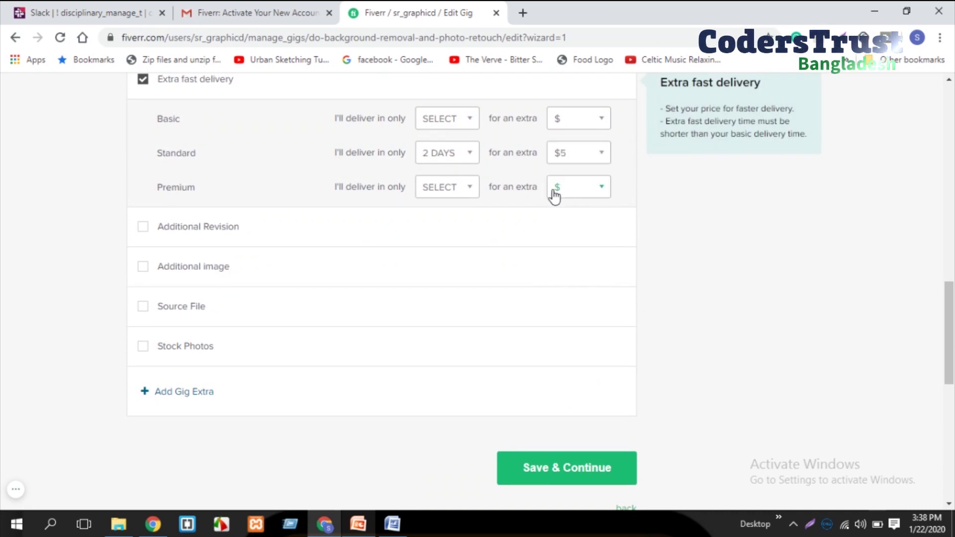
Set the Premium package's extra fast delivery to 6 days for an extra $10.
{"action": "scroll", "coordinate": [439, 253], "scroll_direction": "up", "scroll_amount": 6}
{"action": "scroll", "coordinate": [497, 299], "scroll_direction": "up", "scroll_amount": 3}
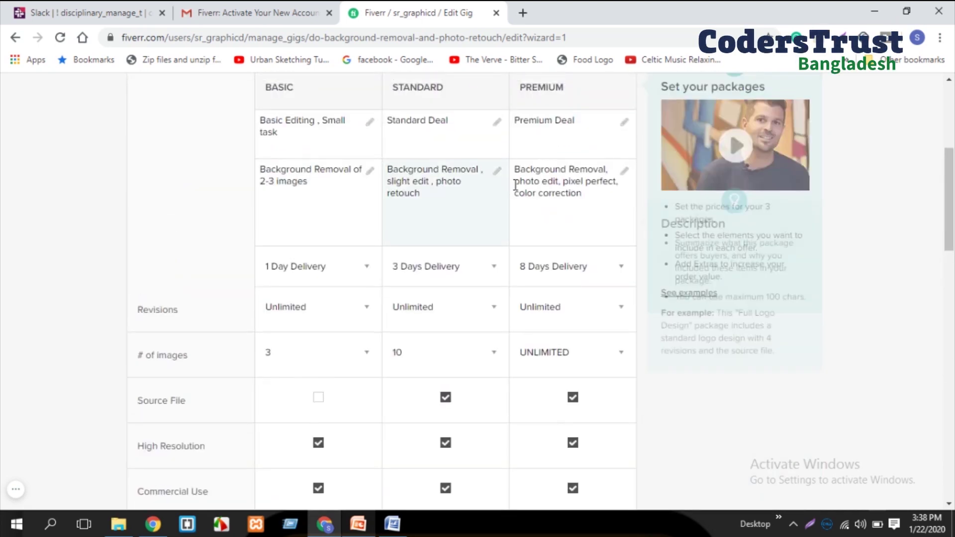
{"action": "scroll", "coordinate": [521, 345], "scroll_direction": "down", "scroll_amount": 6}
{"action": "scroll", "coordinate": [506, 380], "scroll_direction": "down", "scroll_amount": 5}
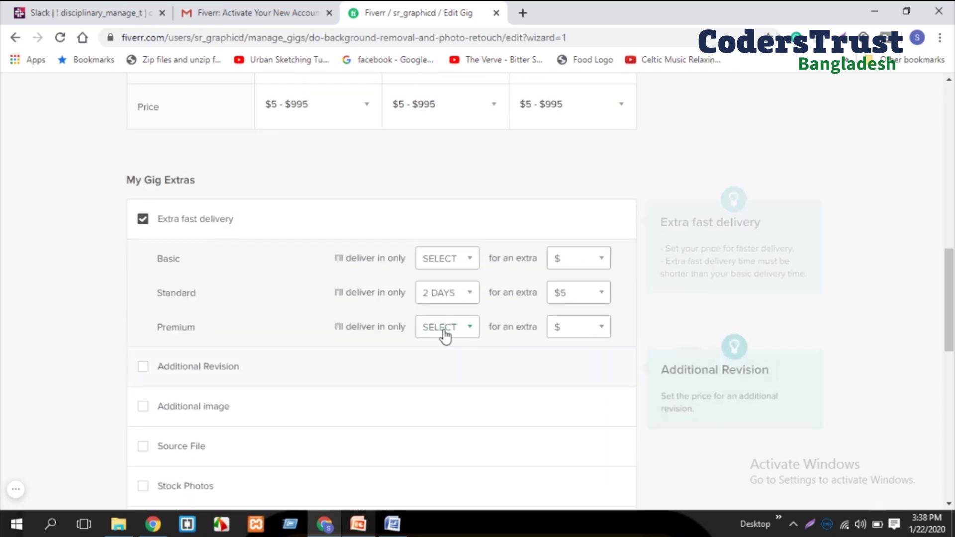
{"action": "left_click", "coordinate": [444, 332]}
{"action": "scroll", "coordinate": [446, 492], "scroll_direction": "down", "scroll_amount": 3}
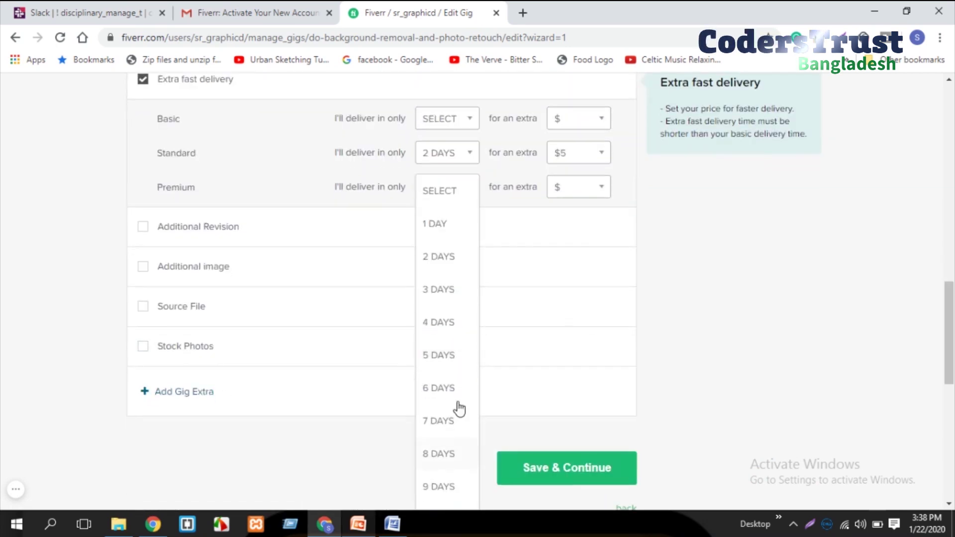
{"action": "left_click", "coordinate": [445, 393]}
{"action": "left_click", "coordinate": [597, 191]}
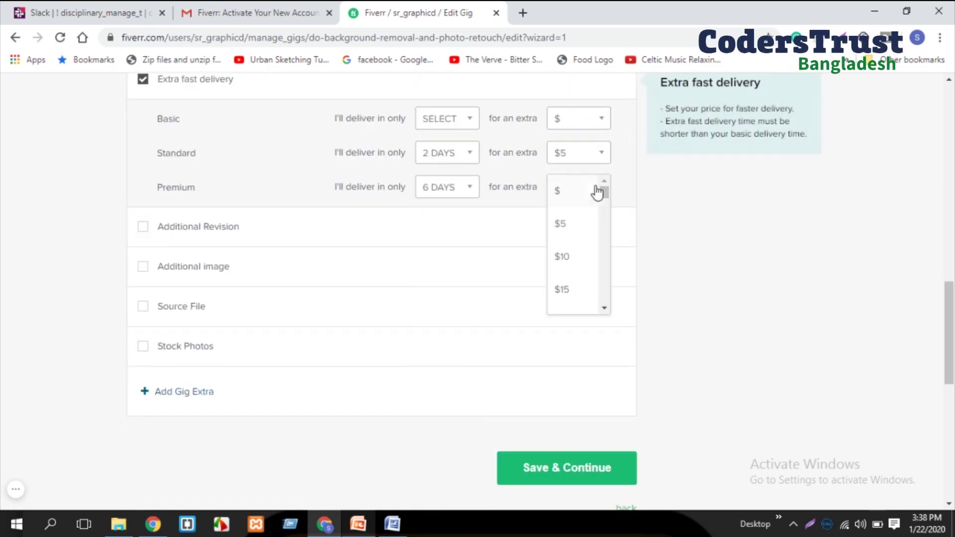
{"action": "left_click", "coordinate": [579, 236]}
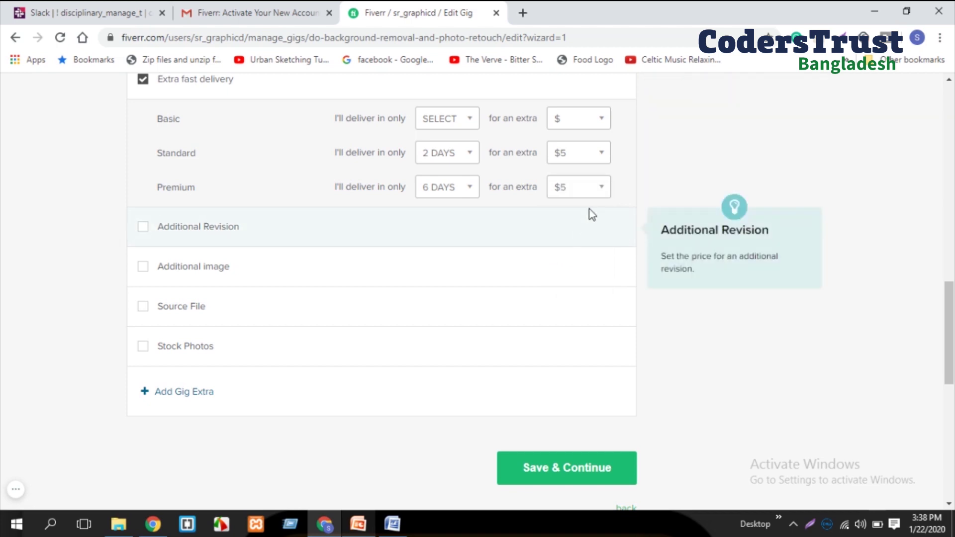
{"action": "left_click", "coordinate": [597, 187]}
{"action": "left_click", "coordinate": [573, 259]}
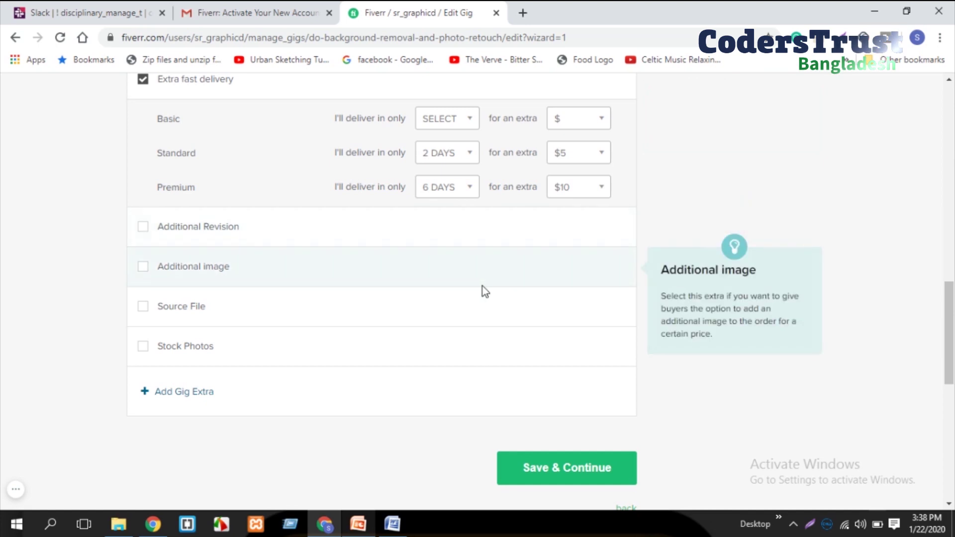
Enable the Additional image gig extra for an extra $5 and 1 additional day, leaving Additional Revision off.
{"action": "left_click", "coordinate": [143, 227]}
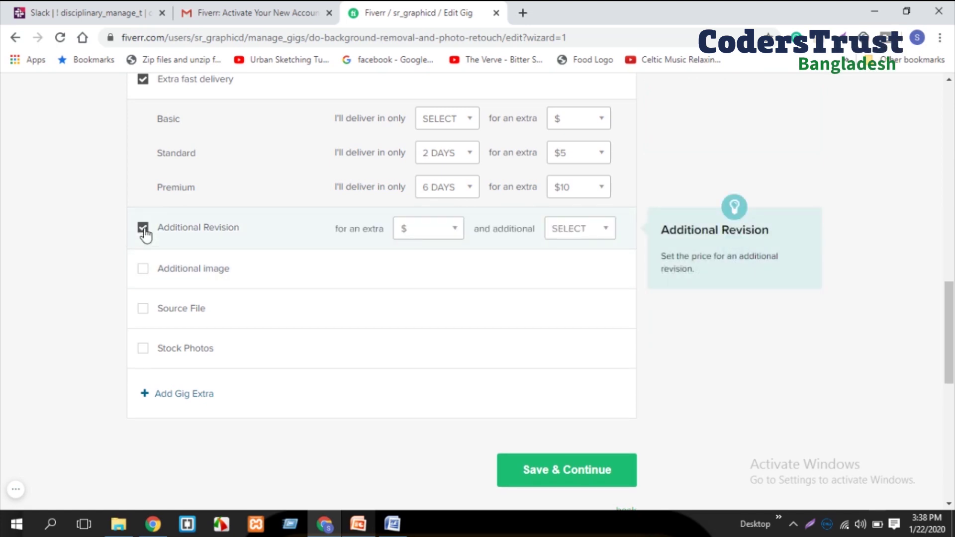
{"action": "left_click", "coordinate": [143, 229]}
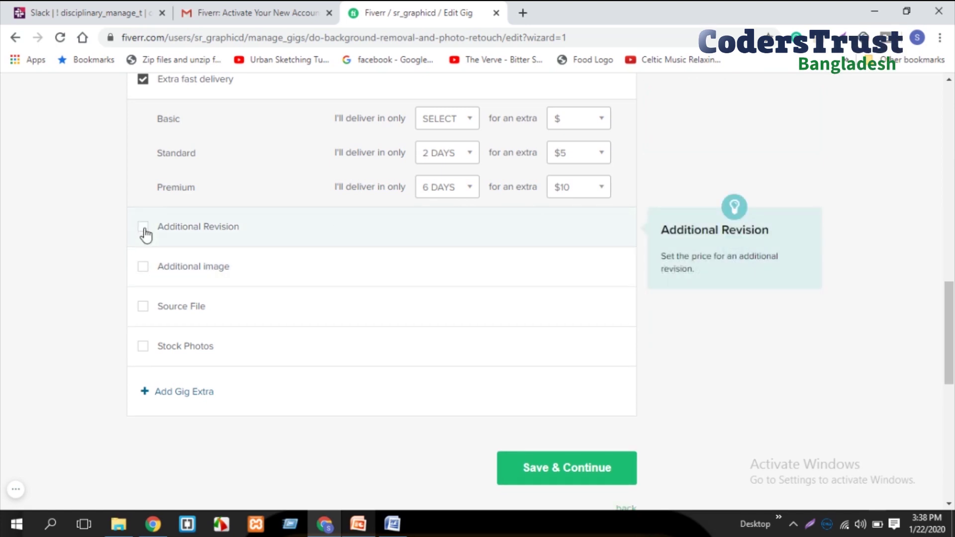
{"action": "left_click", "coordinate": [144, 268]}
{"action": "left_click", "coordinate": [453, 271]}
{"action": "left_click", "coordinate": [431, 311]}
{"action": "left_click", "coordinate": [611, 268]}
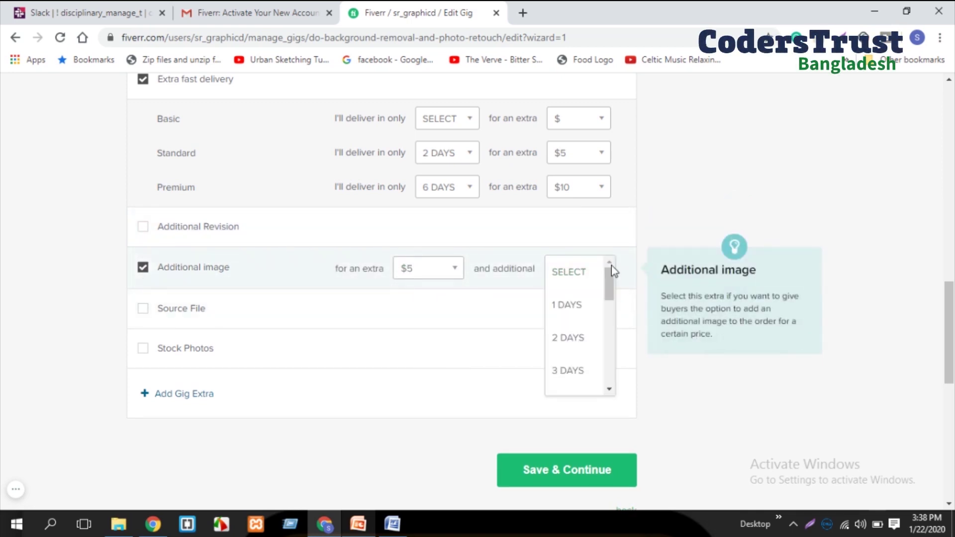
{"action": "left_click", "coordinate": [582, 306]}
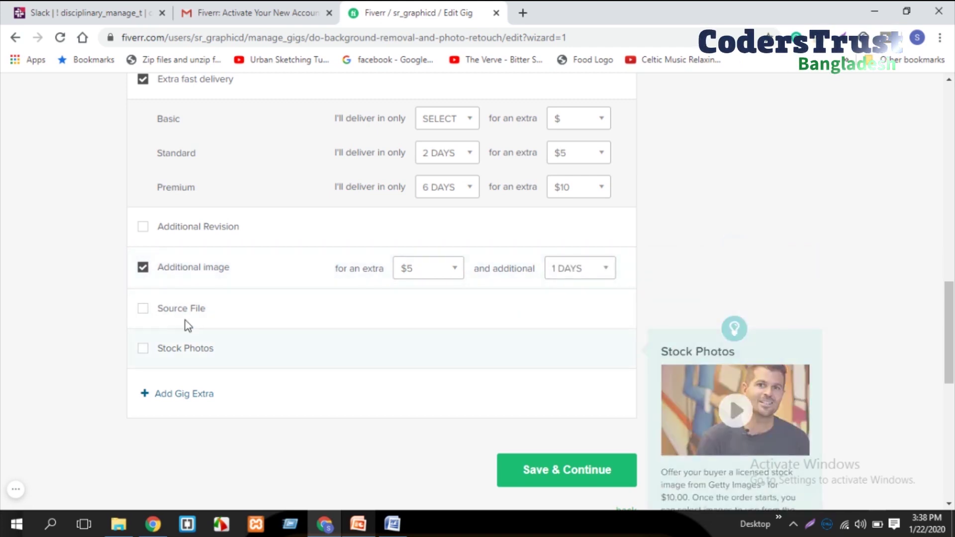
Enable the Source File gig extra and price it at an extra $5.
{"action": "left_click", "coordinate": [143, 312]}
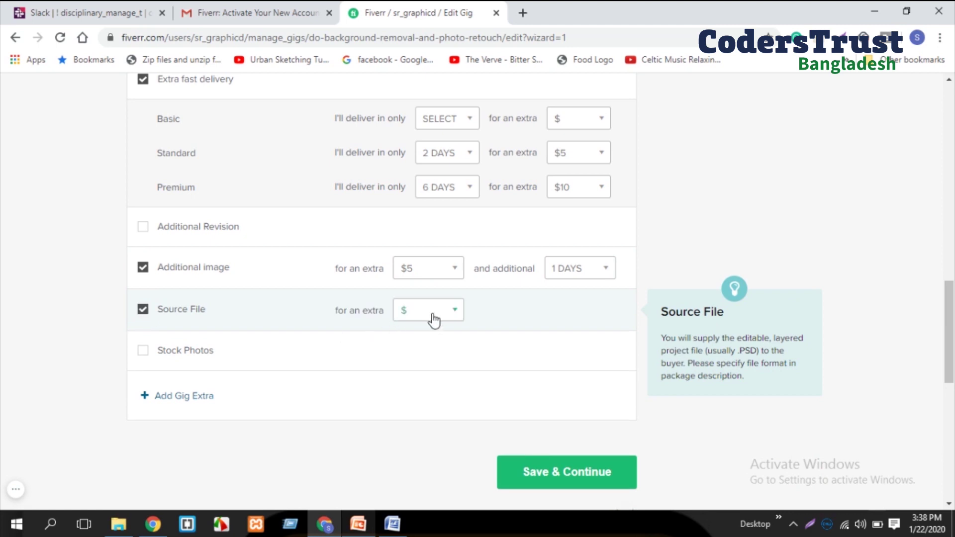
{"action": "scroll", "coordinate": [373, 332], "scroll_direction": "up", "scroll_amount": 5}
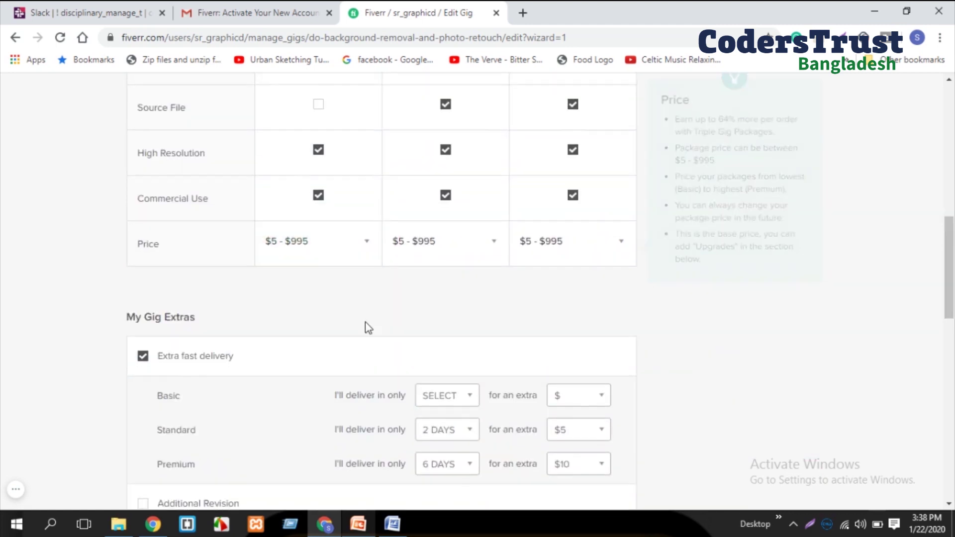
{"action": "scroll", "coordinate": [368, 328], "scroll_direction": "down", "scroll_amount": 3}
{"action": "left_click", "coordinate": [452, 450]}
{"action": "scroll", "coordinate": [453, 437], "scroll_direction": "down", "scroll_amount": 3}
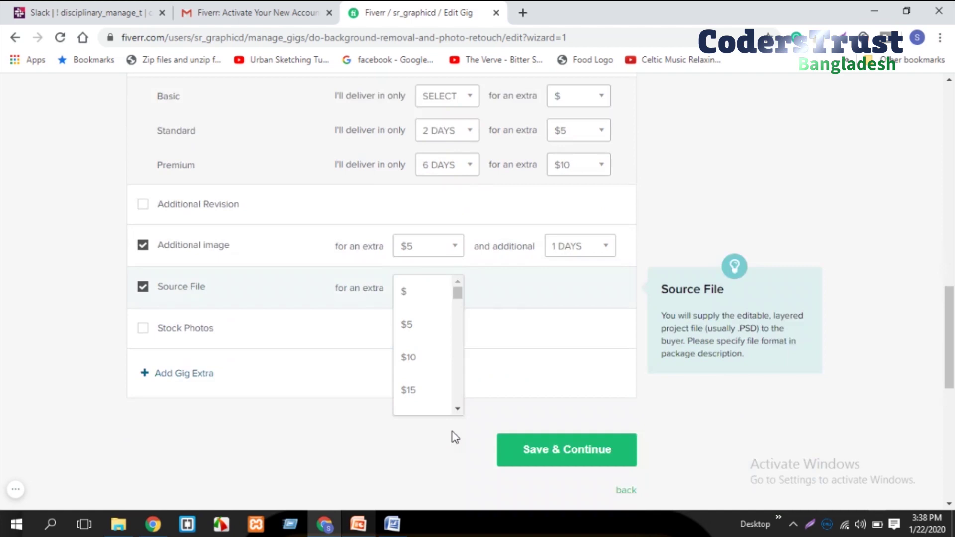
{"action": "scroll", "coordinate": [455, 437], "scroll_direction": "down", "scroll_amount": 2}
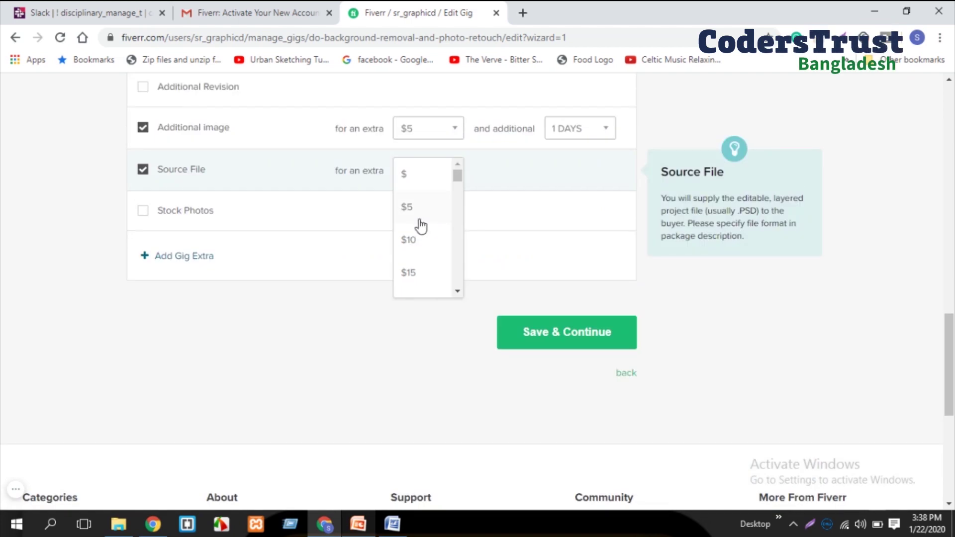
{"action": "left_click", "coordinate": [418, 208]}
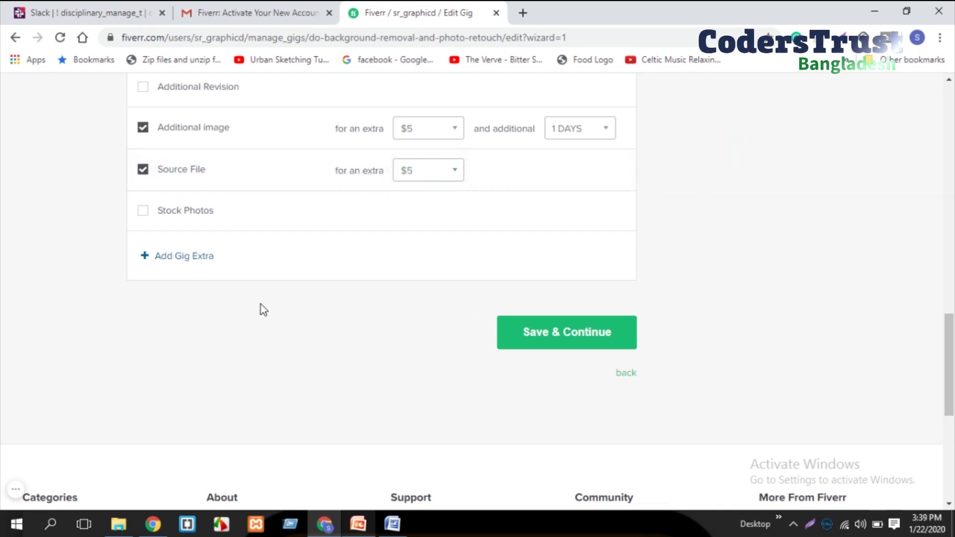
{"action": "mouse_move", "coordinate": [174, 211]}
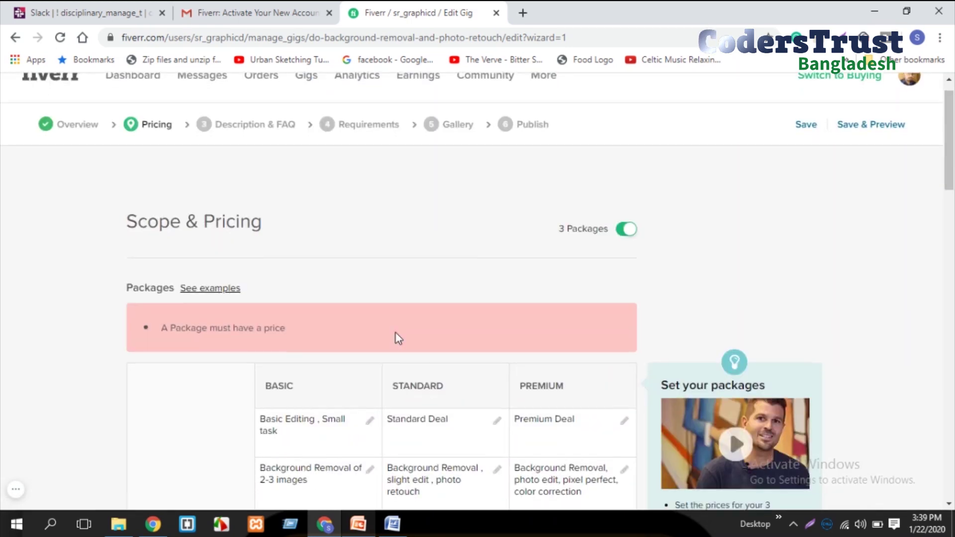
Review the package table and open the price choices for the Basic package.
{"action": "scroll", "coordinate": [298, 277], "scroll_direction": "down", "scroll_amount": 6}
{"action": "scroll", "coordinate": [364, 341], "scroll_direction": "down", "scroll_amount": 6}
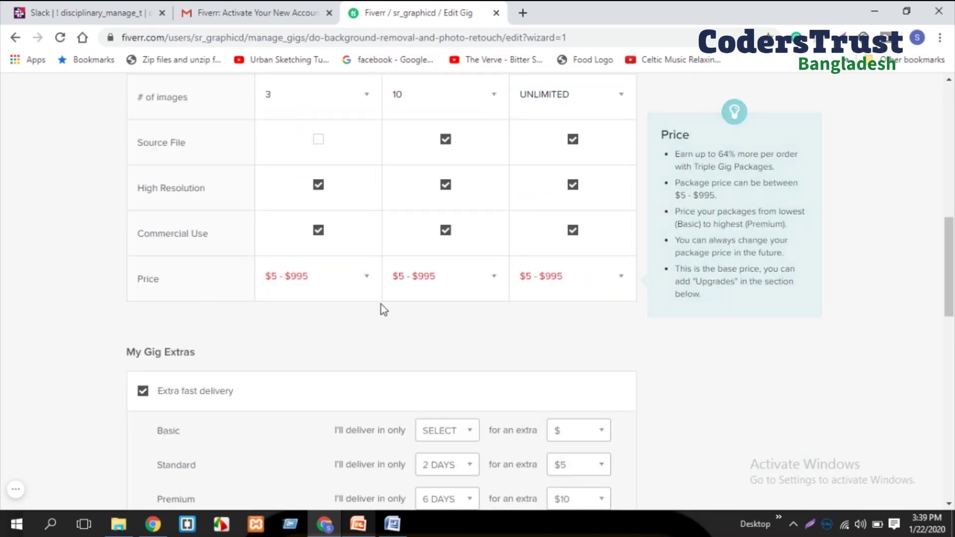
{"action": "scroll", "coordinate": [352, 273], "scroll_direction": "up", "scroll_amount": 9}
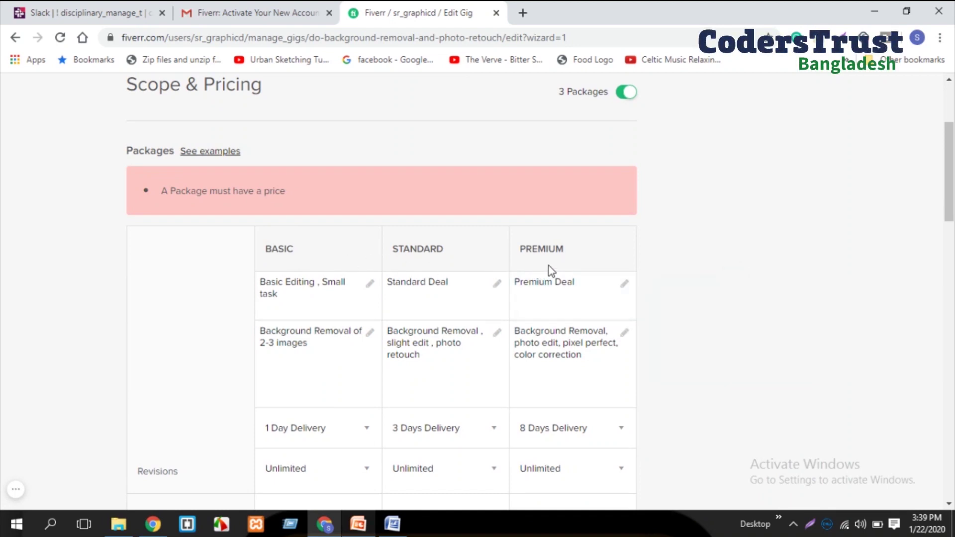
{"action": "scroll", "coordinate": [362, 287], "scroll_direction": "down", "scroll_amount": 9}
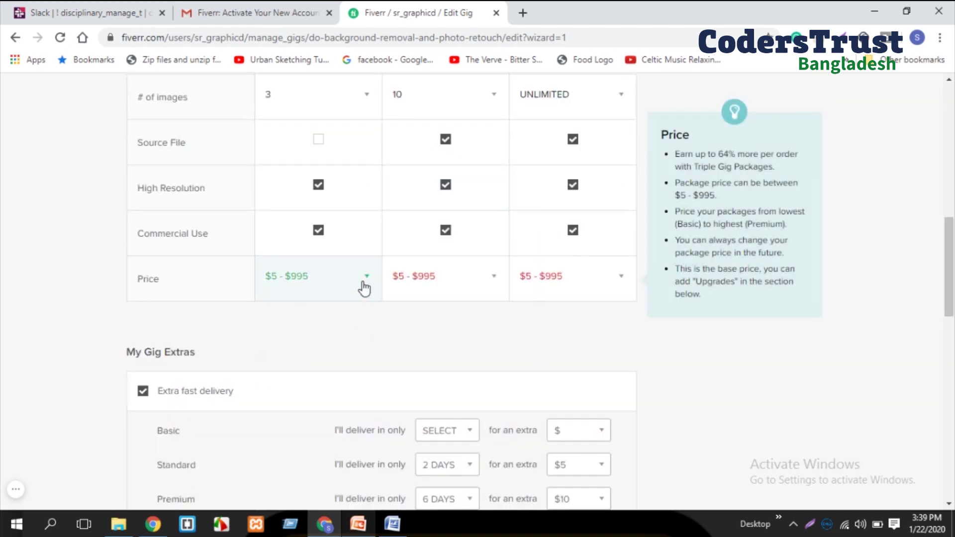
{"action": "left_click", "coordinate": [364, 287]}
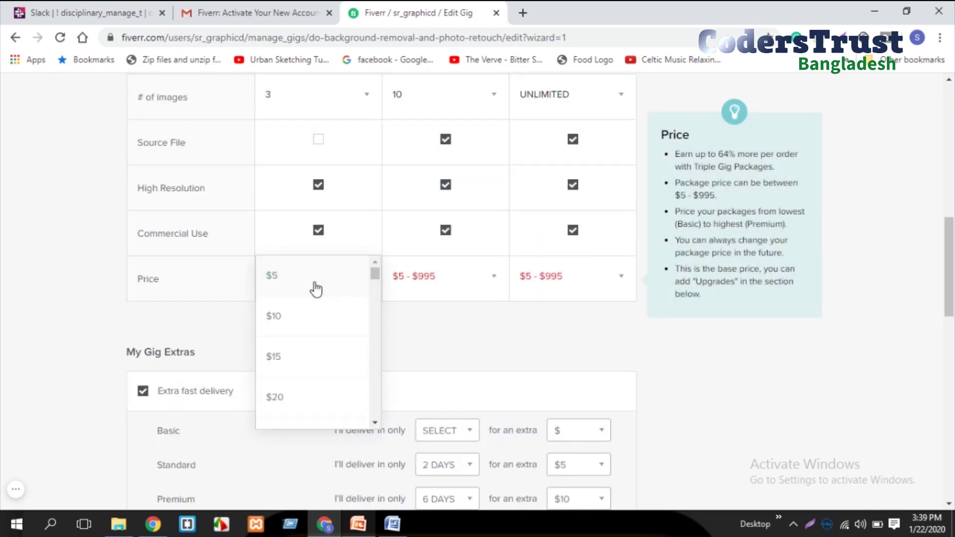
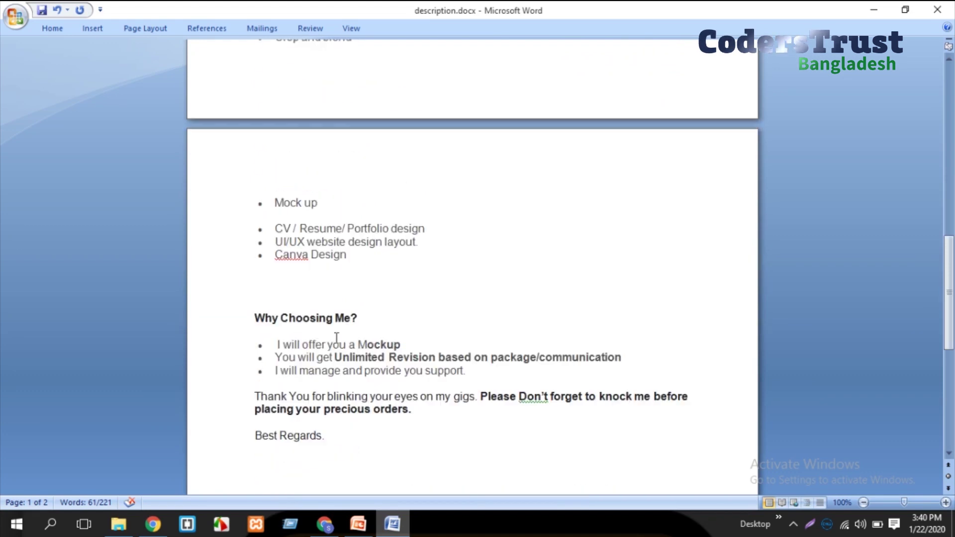
Select and copy the entire gig description in description.docx, through the closing "Best Regards.".
{"action": "scroll", "coordinate": [338, 368], "scroll_direction": "down", "scroll_amount": 2}
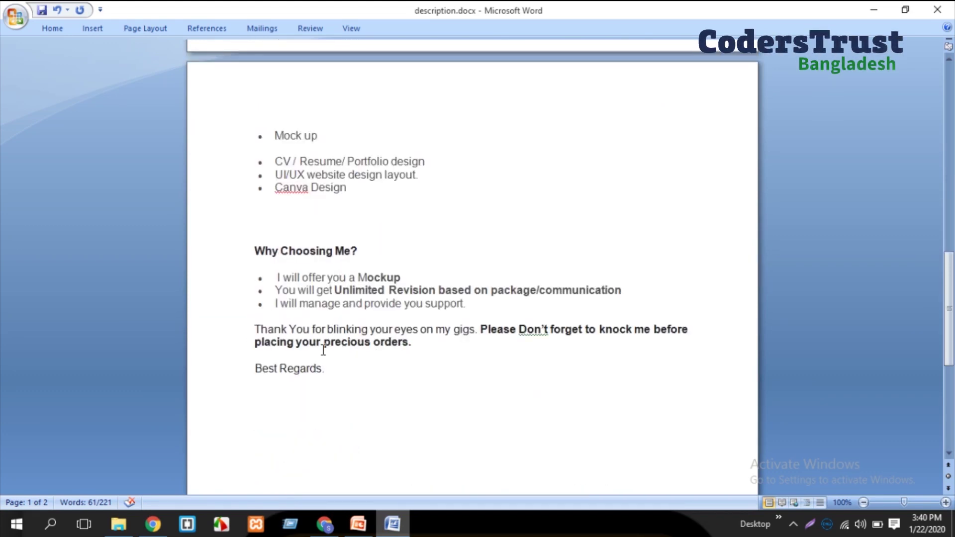
{"action": "scroll", "coordinate": [324, 349], "scroll_direction": "up", "scroll_amount": 15}
{"action": "left_click_drag", "start_coordinate": [255, 213], "coordinate": [413, 441]}
{"action": "scroll", "coordinate": [439, 316], "scroll_direction": "down", "scroll_amount": 8}
{"action": "scroll", "coordinate": [425, 422], "scroll_direction": "down", "scroll_amount": 3}
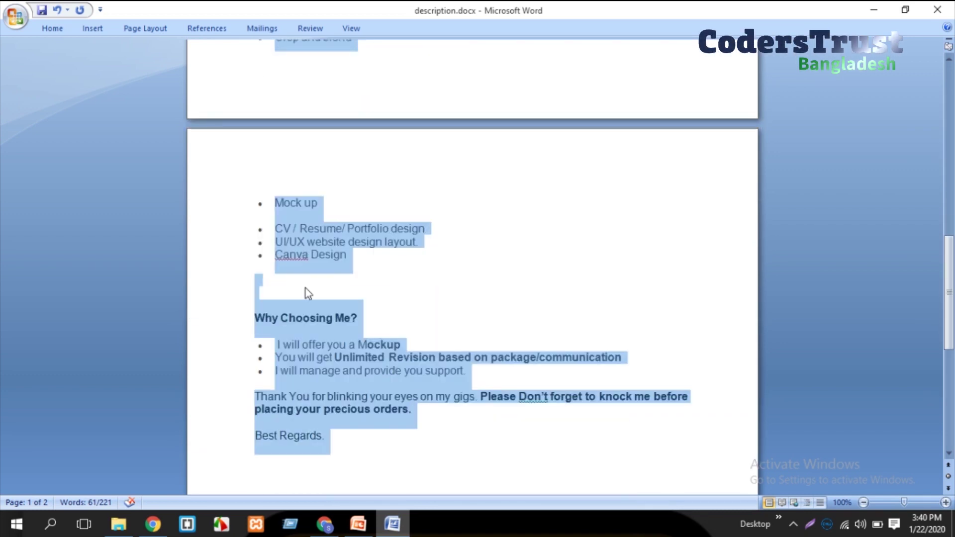
Switch to Chrome, paste the copied text into the gig's description and look through it to the end.
{"action": "key", "text": "alt+Tab"}
{"action": "right_click", "coordinate": [268, 220]}
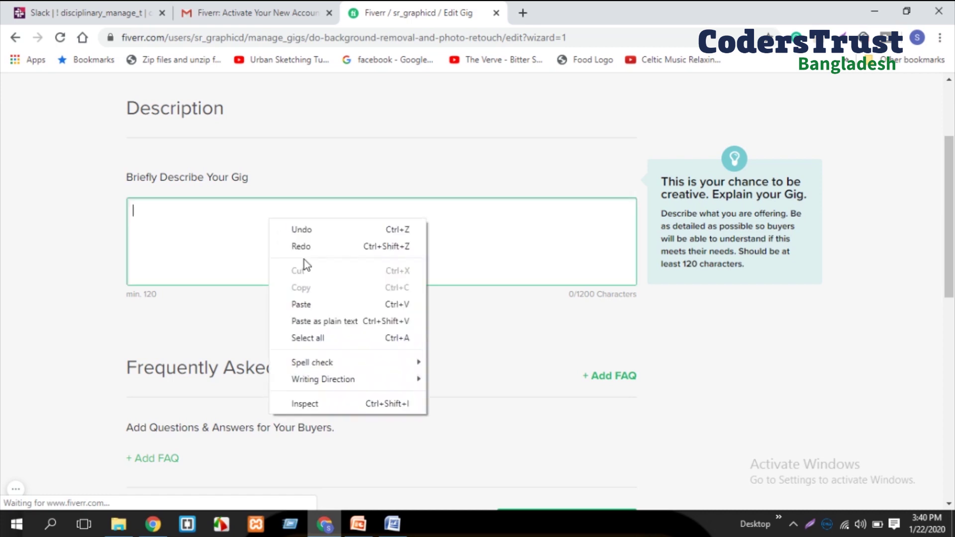
{"action": "left_click", "coordinate": [350, 306]}
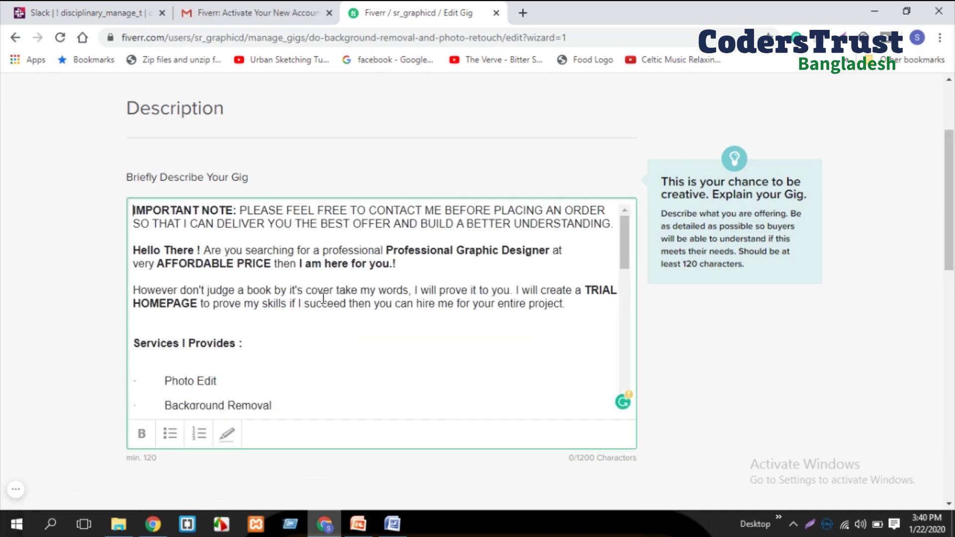
{"action": "scroll", "coordinate": [331, 306], "scroll_direction": "down", "scroll_amount": 15}
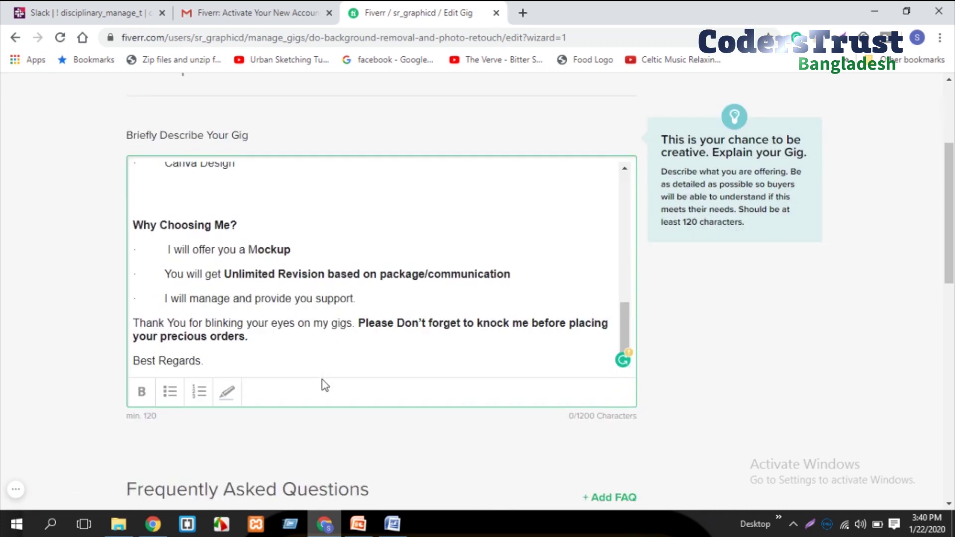
{"action": "scroll", "coordinate": [192, 206], "scroll_direction": "up", "scroll_amount": 3}
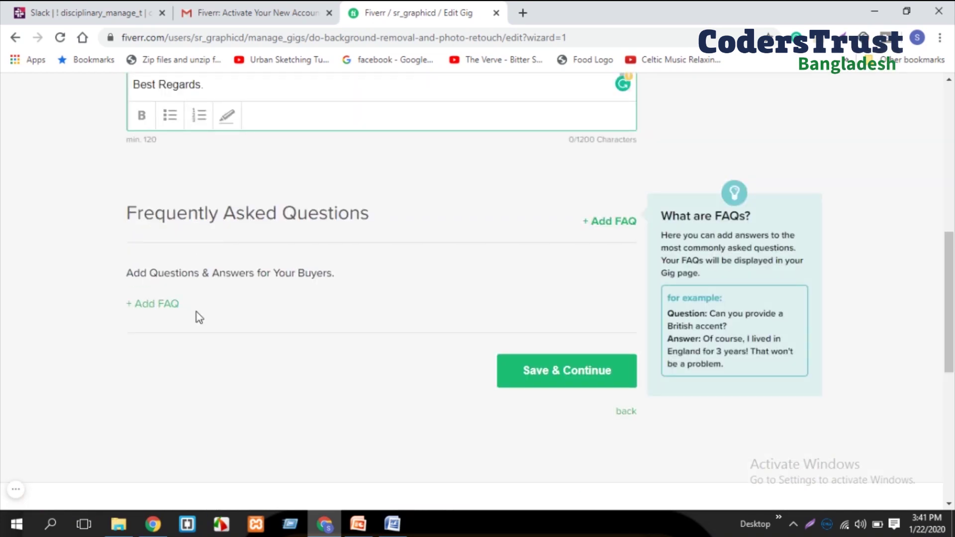
Add an FAQ asking "Do you need contents from my sight?" with the answer "Yes, It would be great to have your contents.".
{"action": "left_click", "coordinate": [169, 305]}
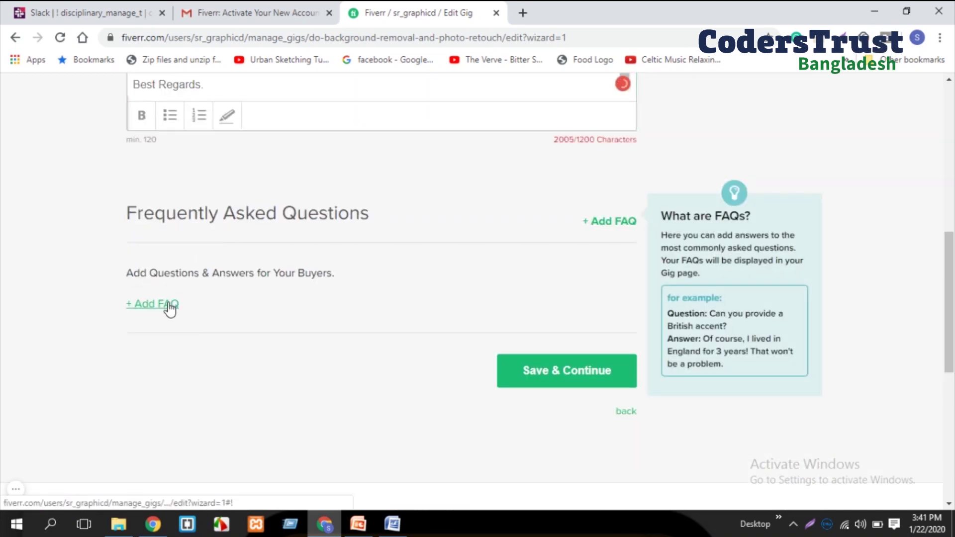
{"action": "left_click", "coordinate": [180, 309]}
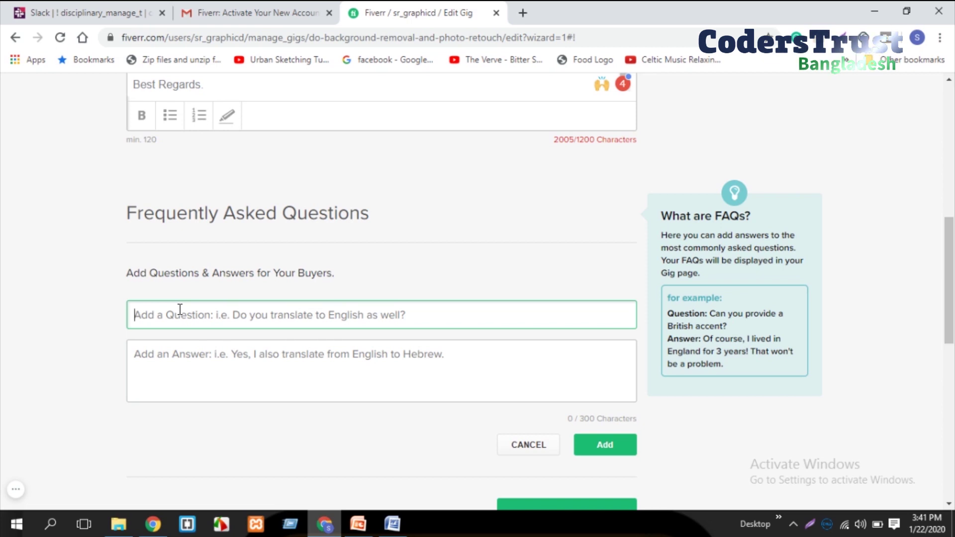
{"action": "type", "text": "Do you need content"}
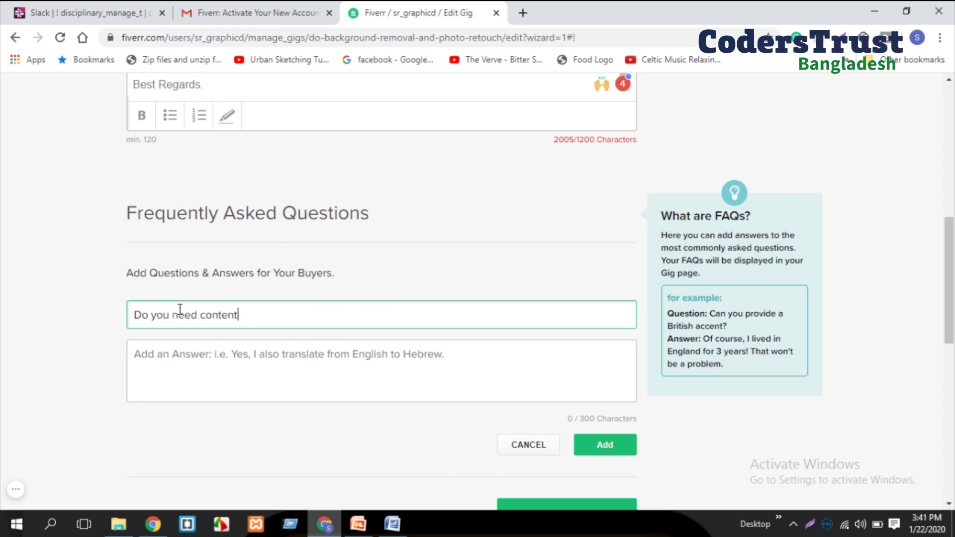
{"action": "type", "text": "s from my sight?"}
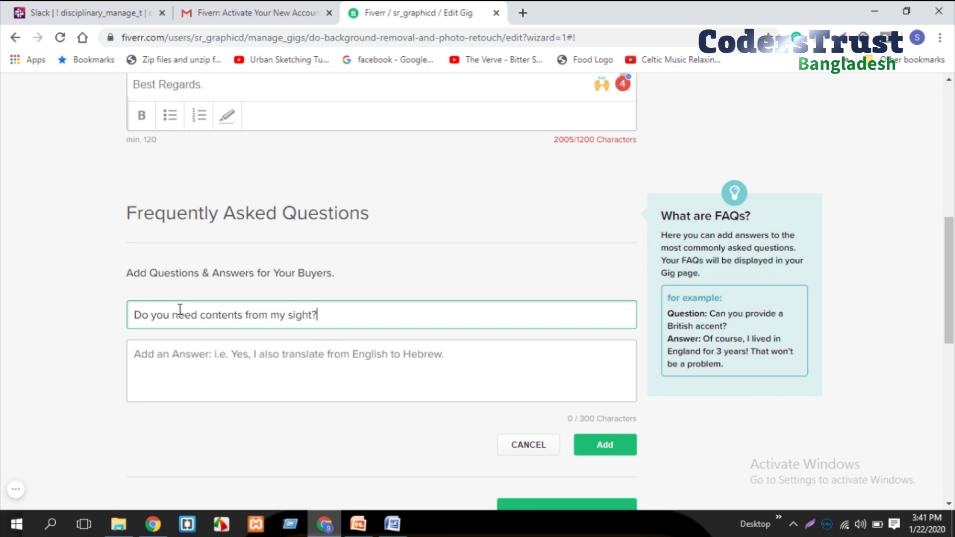
{"action": "left_click", "coordinate": [187, 359]}
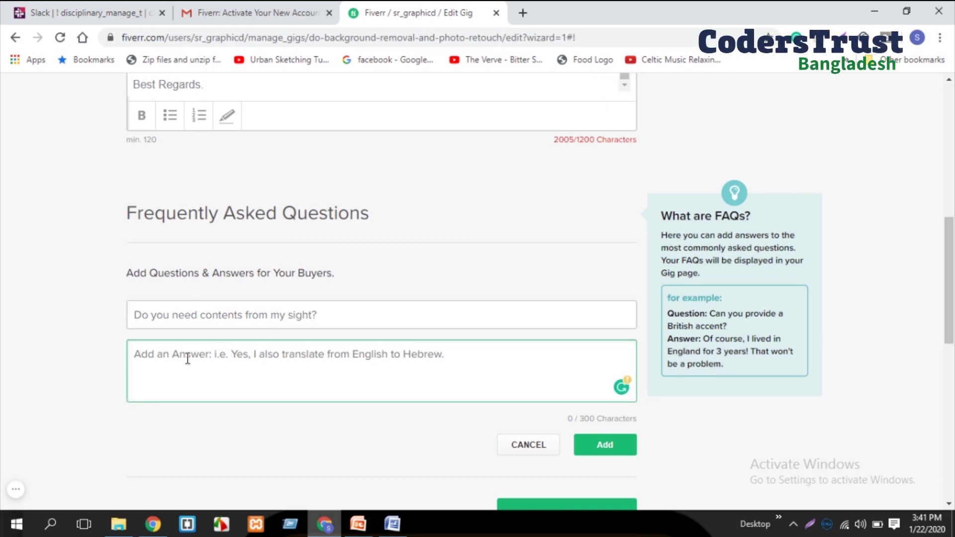
{"action": "type", "text": "Yes"}
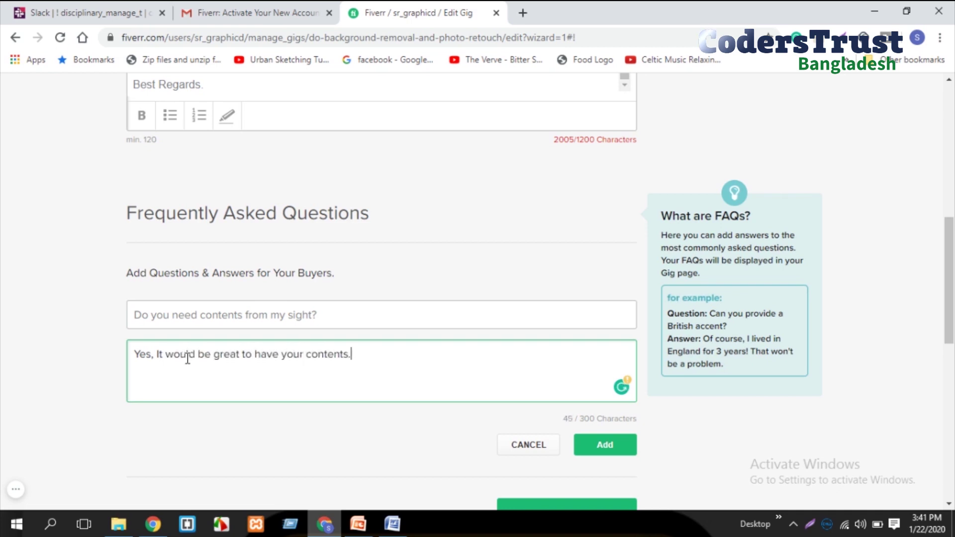
{"action": "left_click", "coordinate": [605, 446]}
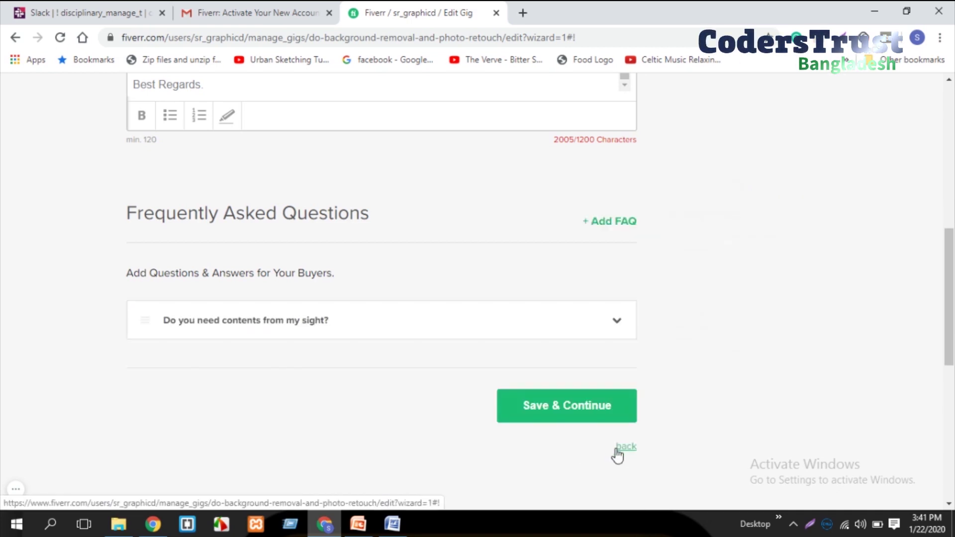
Check the description and FAQ, then save them and continue to the gig's requirements.
{"action": "mouse_move", "coordinate": [342, 354]}
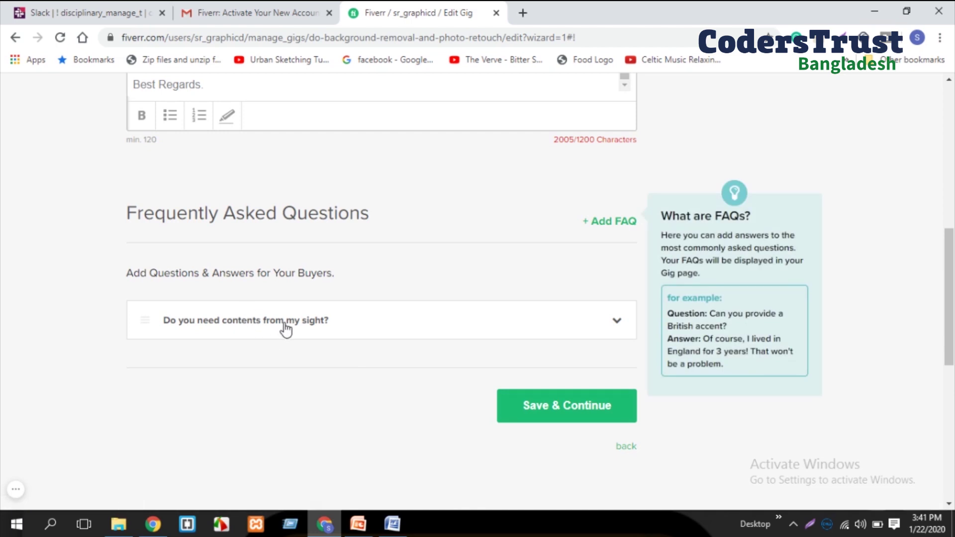
{"action": "scroll", "coordinate": [513, 333], "scroll_direction": "up", "scroll_amount": 3}
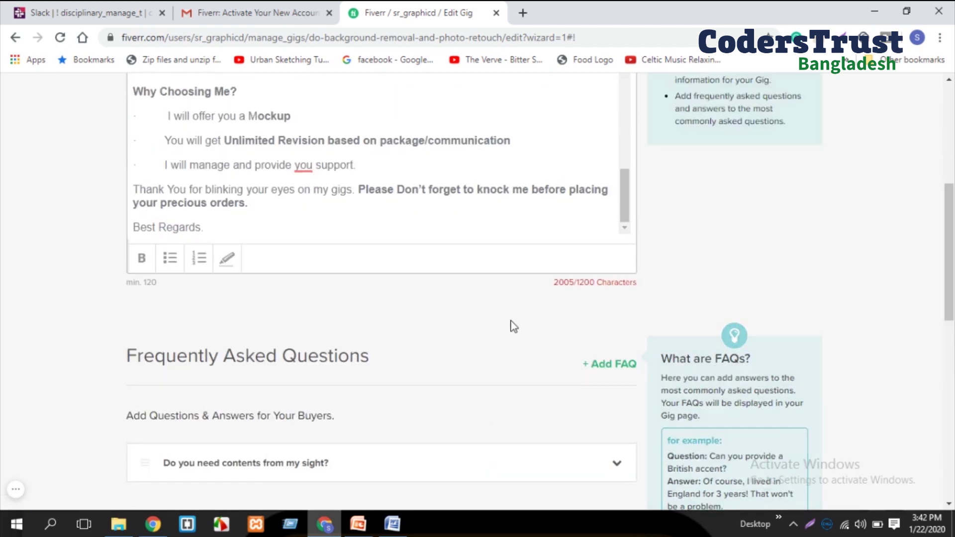
{"action": "scroll", "coordinate": [513, 327], "scroll_direction": "up", "scroll_amount": 5}
{"action": "scroll", "coordinate": [505, 319], "scroll_direction": "down", "scroll_amount": 10}
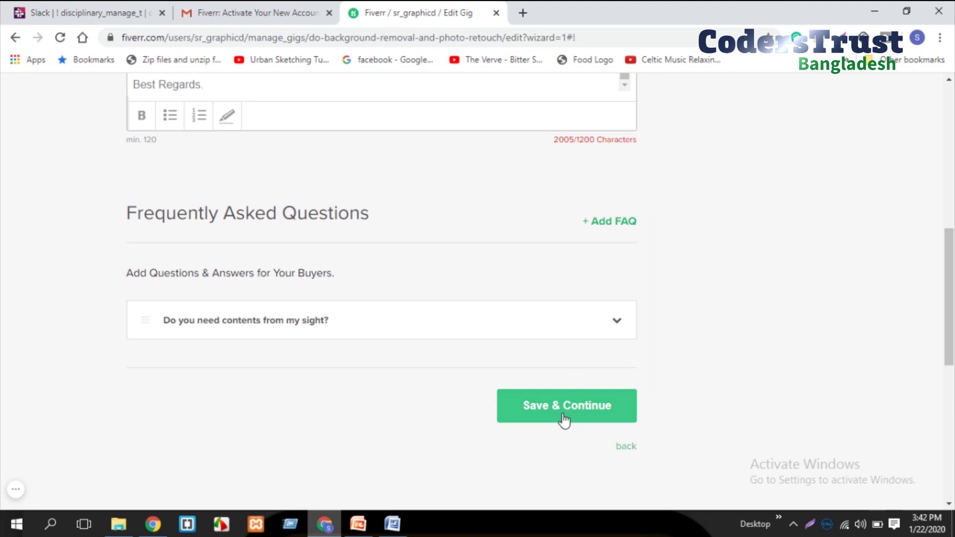
{"action": "left_click", "coordinate": [564, 420]}
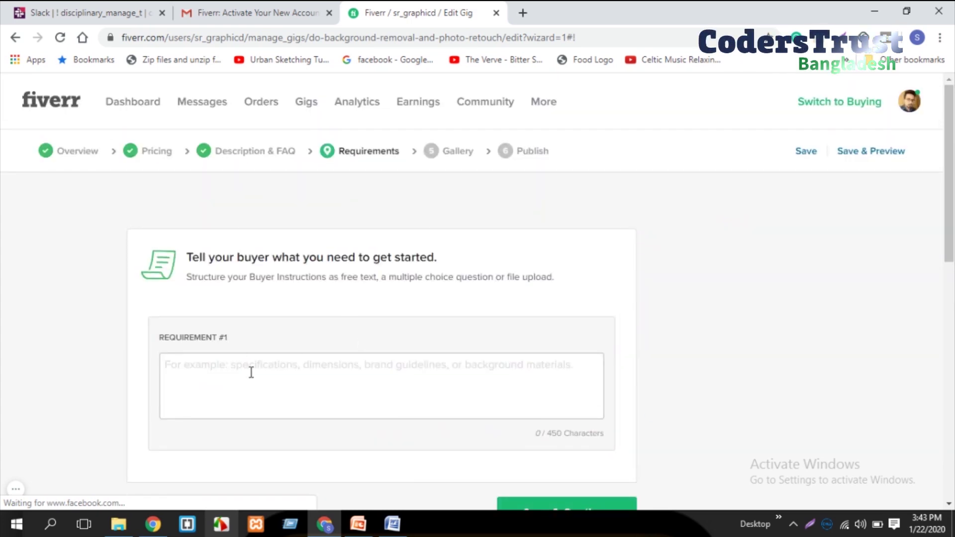
Write "I need all the contents and details before starting the work." as the first buyer requirement.
{"action": "left_click", "coordinate": [251, 373]}
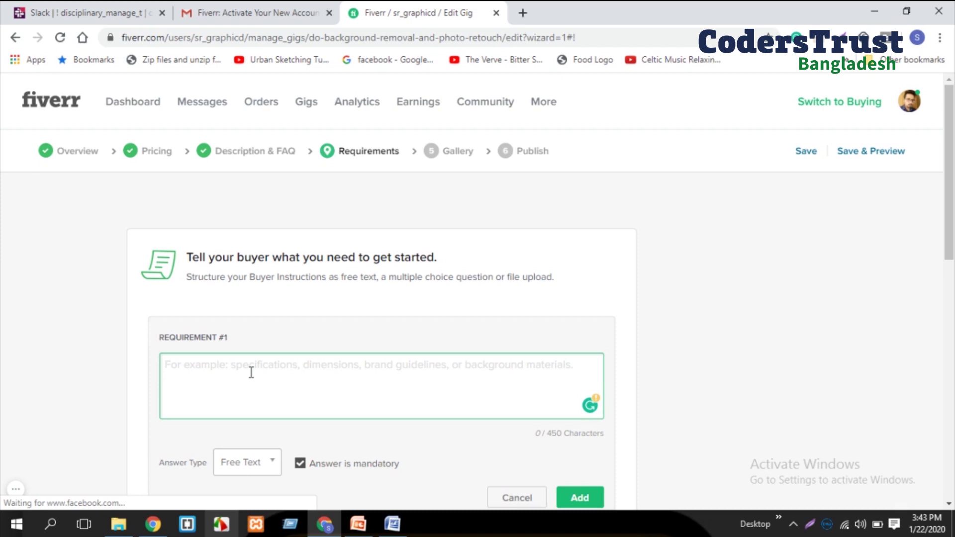
{"action": "type", "text": "I need"}
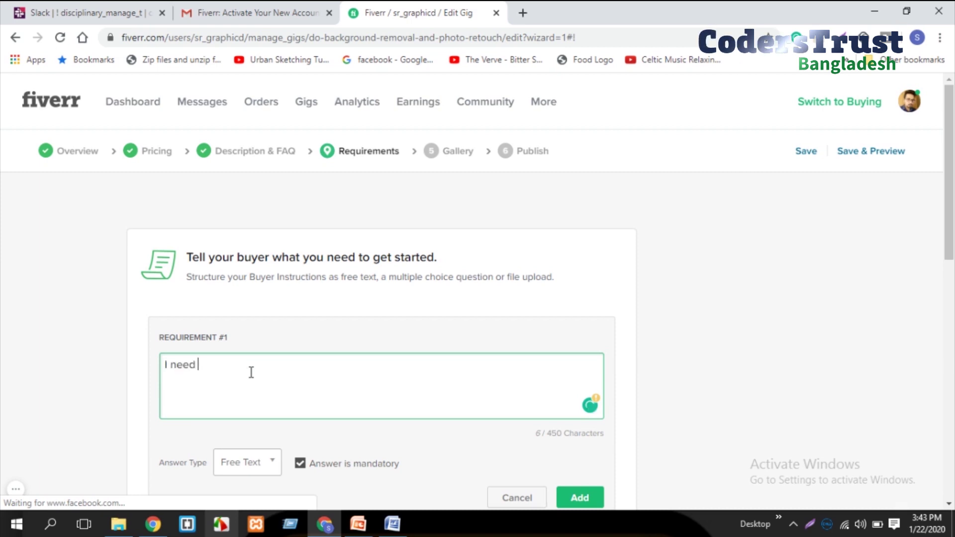
{"action": "type", "text": " all the contents and details before starting the work."}
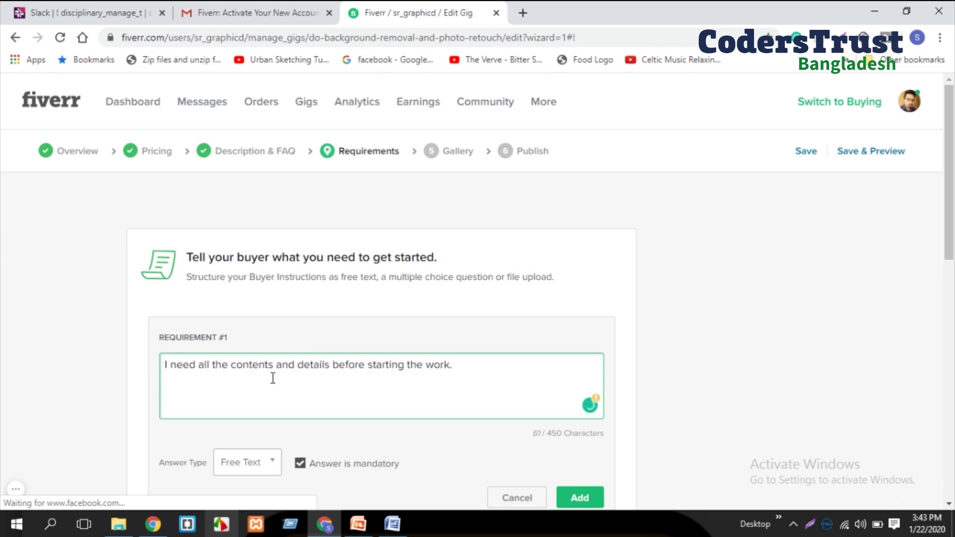
Add the written buyer requirement to the gig, check it, then save and continue to the gallery.
{"action": "scroll", "coordinate": [273, 378], "scroll_direction": "down", "scroll_amount": 5}
{"action": "left_click", "coordinate": [590, 218]}
{"action": "right_click", "coordinate": [596, 222]}
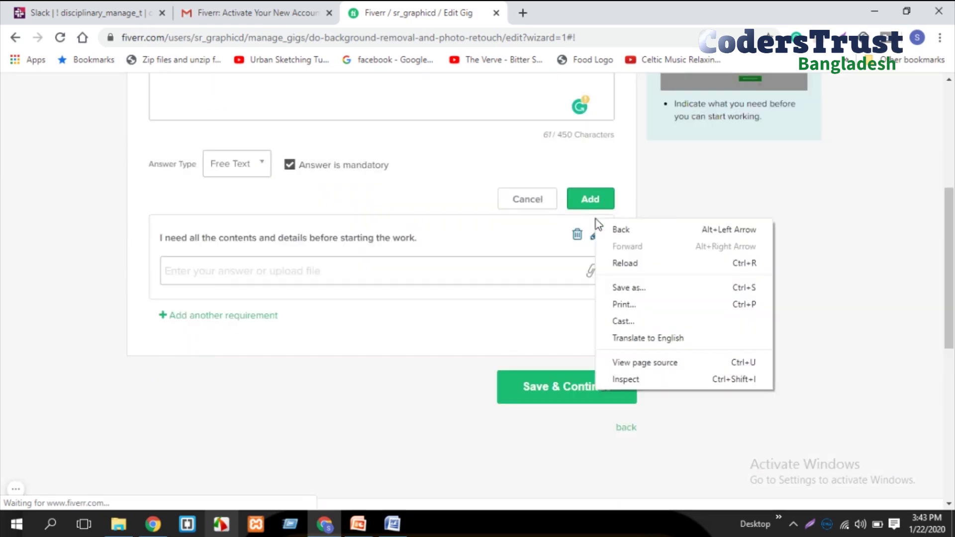
{"action": "scroll", "coordinate": [477, 300], "scroll_direction": "up", "scroll_amount": 6}
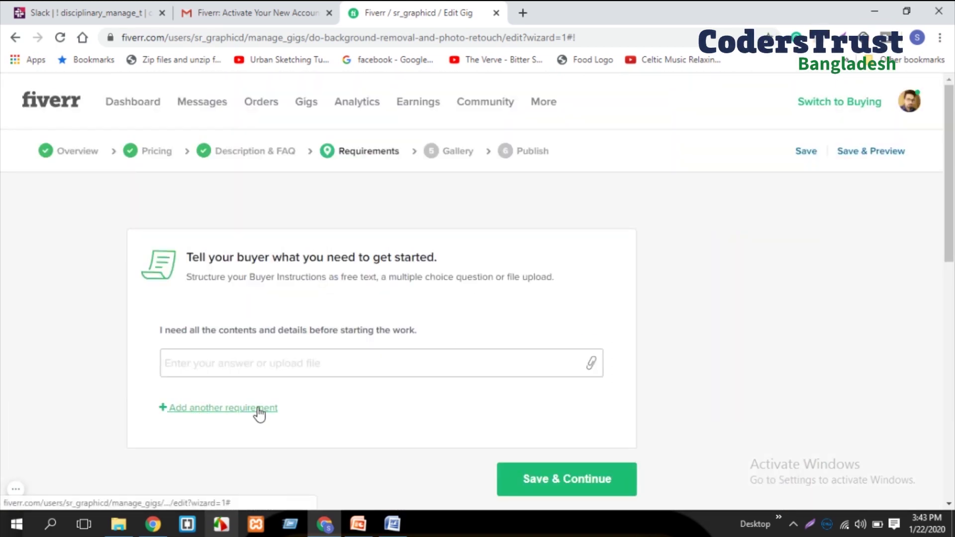
{"action": "left_click", "coordinate": [580, 480]}
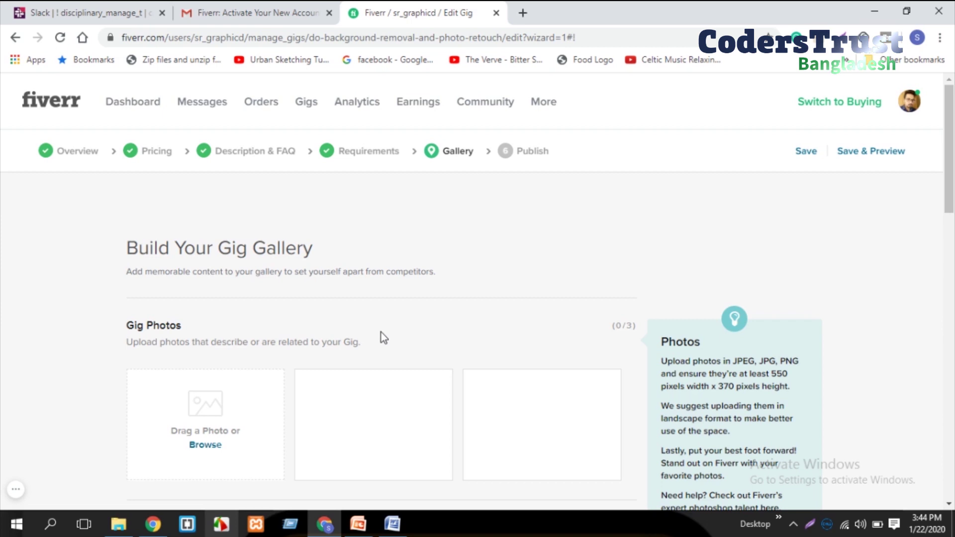
Check the gig photo section, then switch to the desktop and preview the Screenshot_1 image.
{"action": "scroll", "coordinate": [381, 333], "scroll_direction": "down", "scroll_amount": 3}
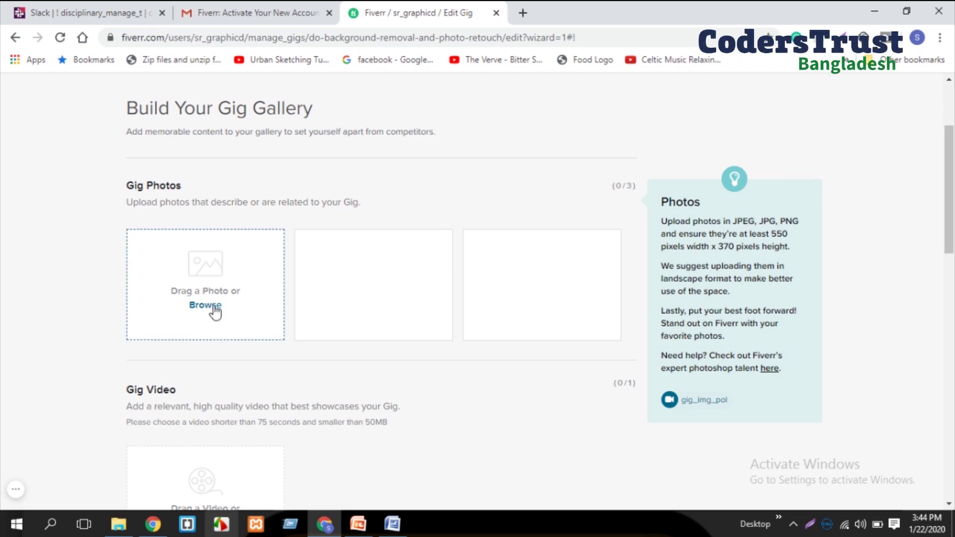
{"action": "left_click", "coordinate": [873, 12]}
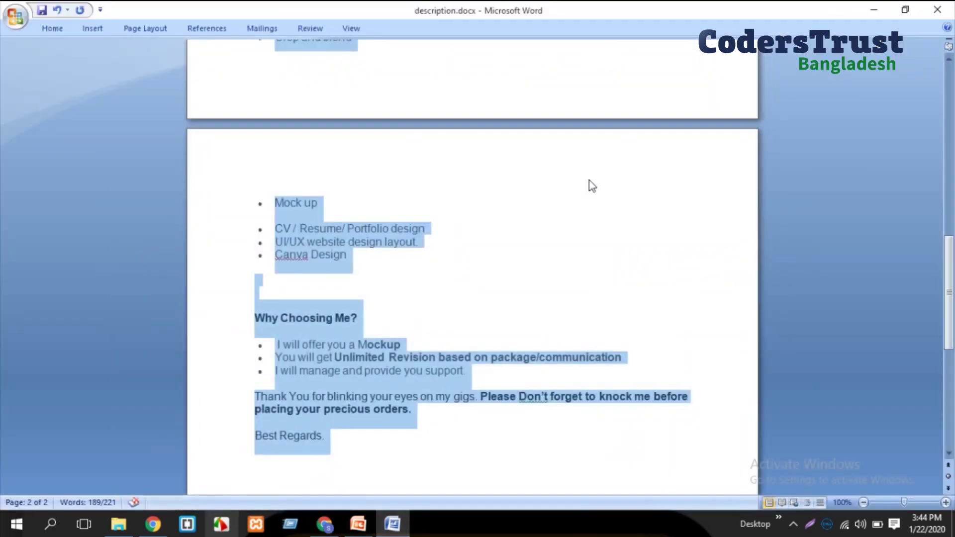
{"action": "left_click", "coordinate": [887, 9]}
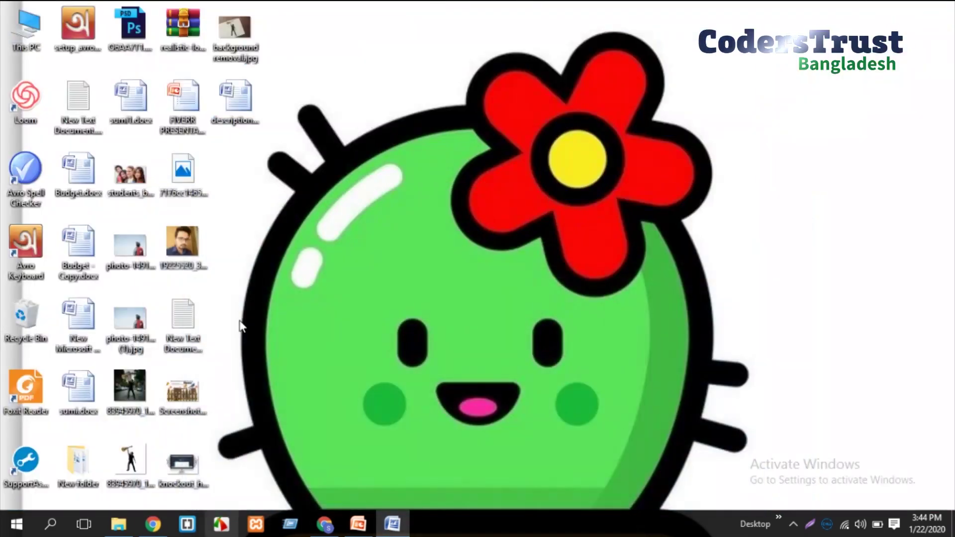
{"action": "double_click", "coordinate": [188, 401]}
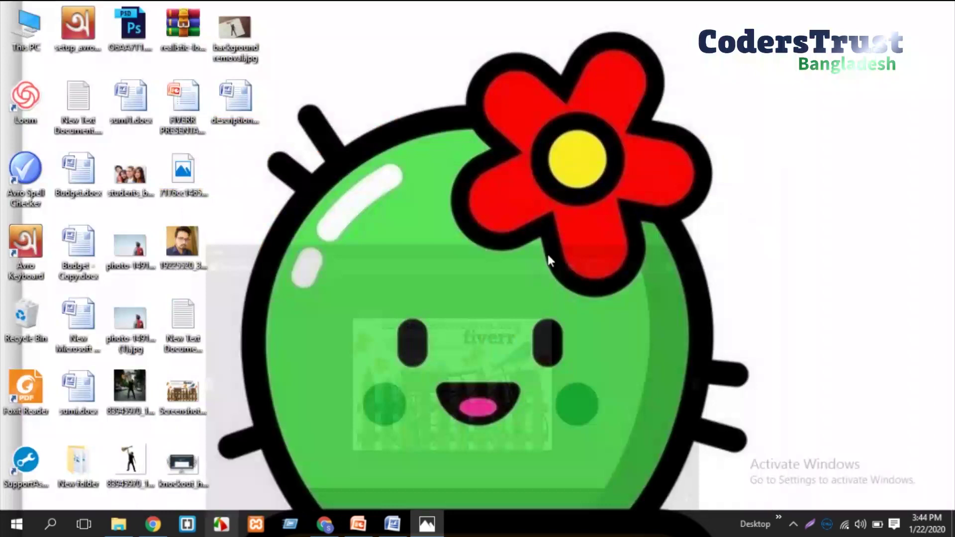
{"action": "left_click", "coordinate": [876, 11]}
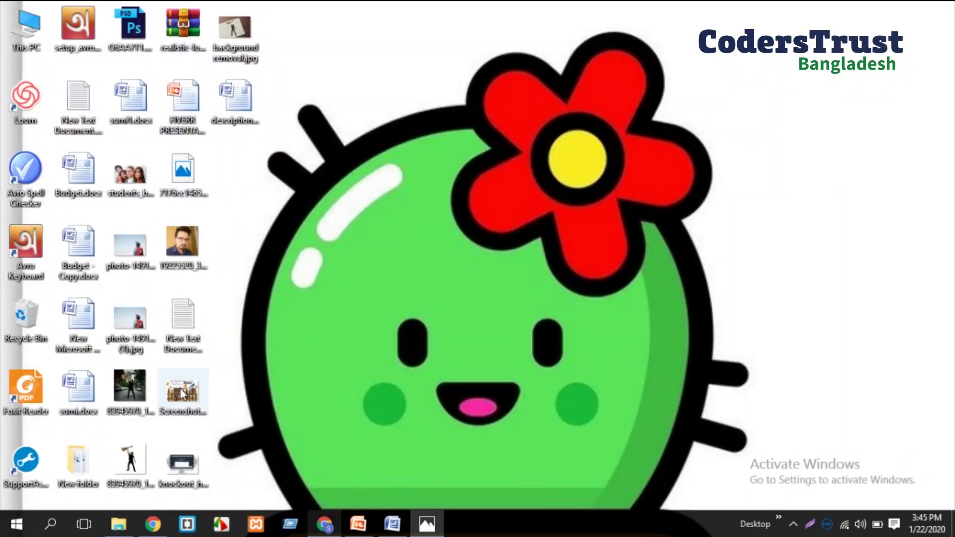
Switch back to Chrome and try to upload Screenshot_1.png from the desktop as the first gig photo.
{"action": "left_click", "coordinate": [324, 523]}
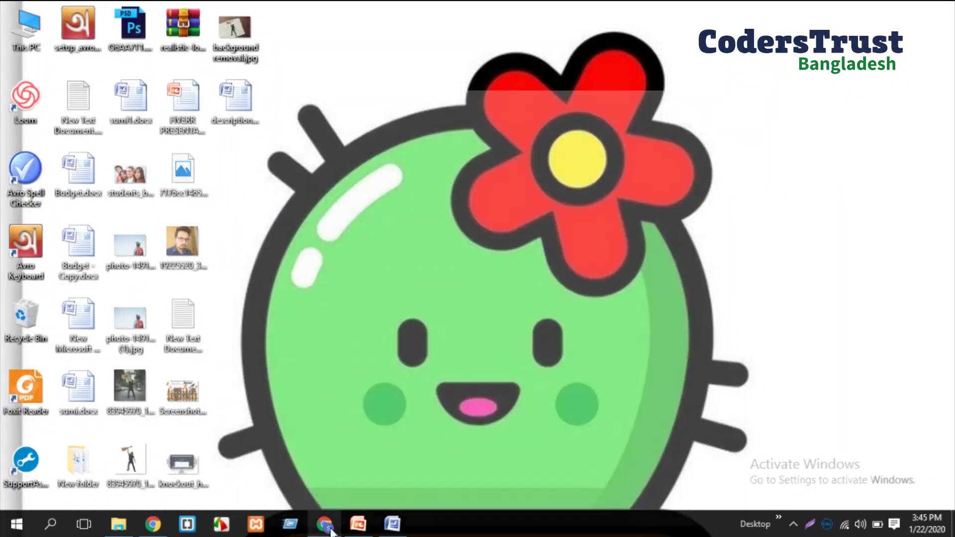
{"action": "left_click", "coordinate": [205, 305]}
{"action": "scroll", "coordinate": [356, 214], "scroll_direction": "down", "scroll_amount": 5}
{"action": "left_click", "coordinate": [662, 233]}
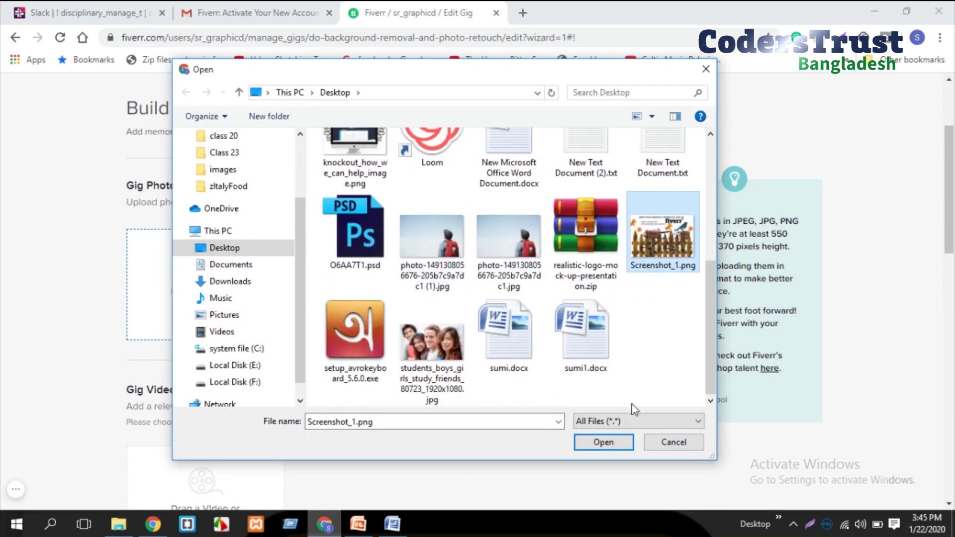
{"action": "left_click", "coordinate": [604, 442]}
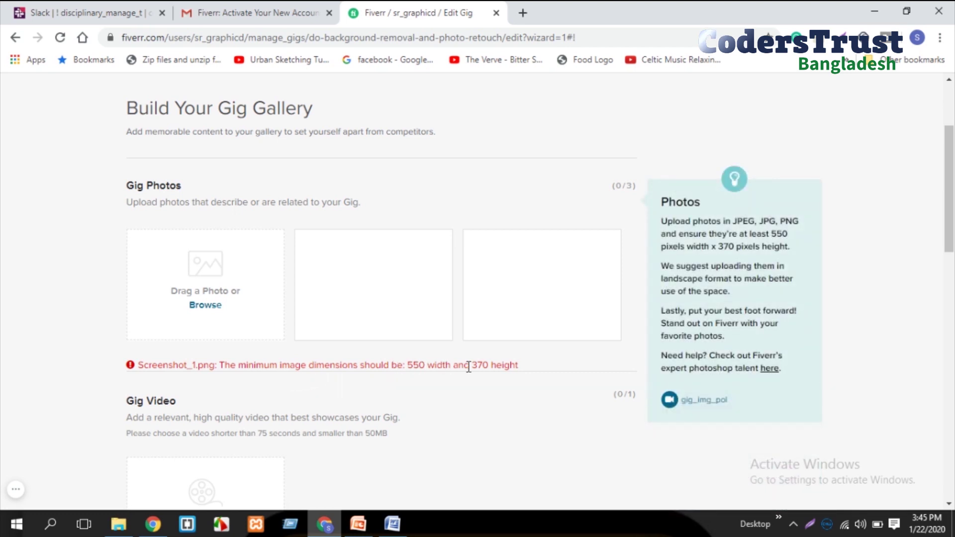
Open Screenshot_1.png from the desktop in Paint, resize it to 550 × 370 pixels without maintaining the aspect ratio, and save it.
{"action": "left_click", "coordinate": [878, 11]}
{"action": "right_click", "coordinate": [182, 391]}
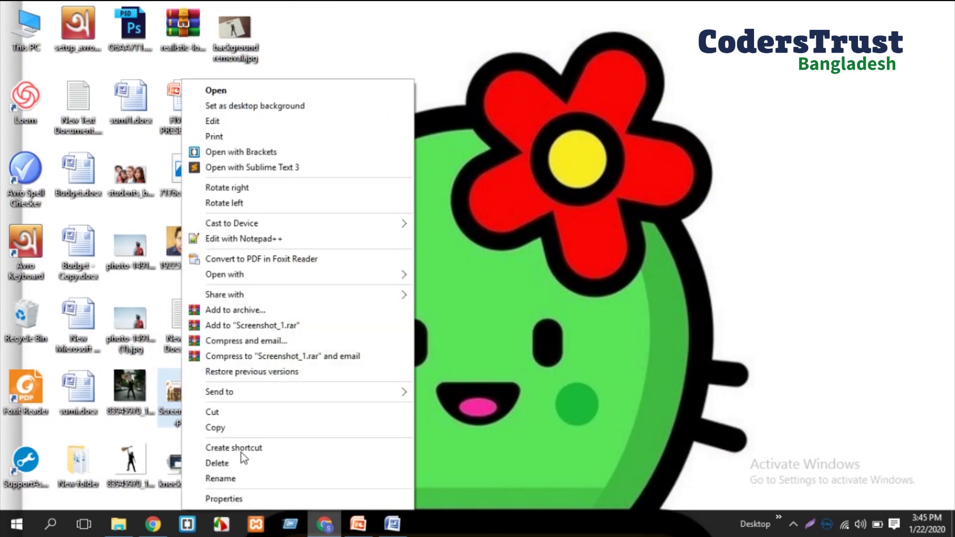
{"action": "left_click", "coordinate": [228, 125]}
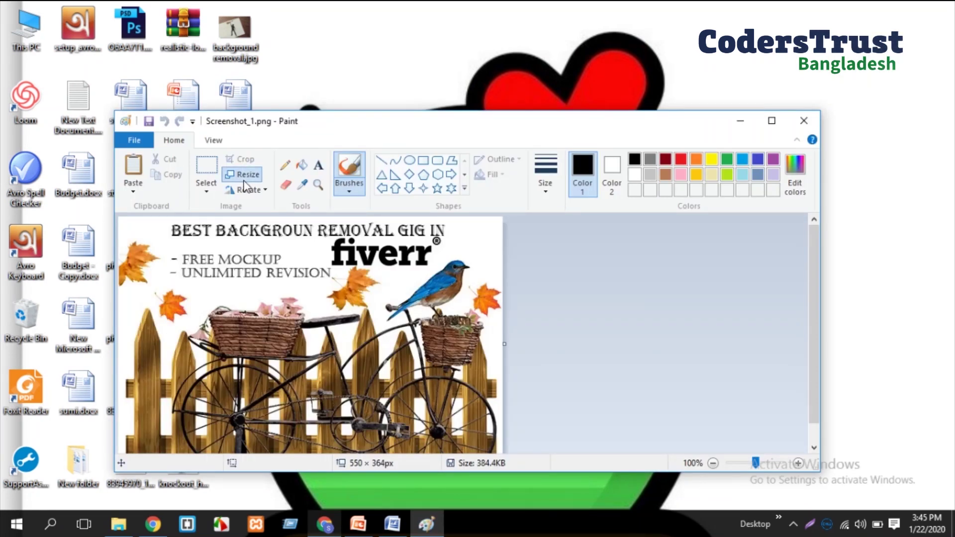
{"action": "left_click", "coordinate": [244, 178]}
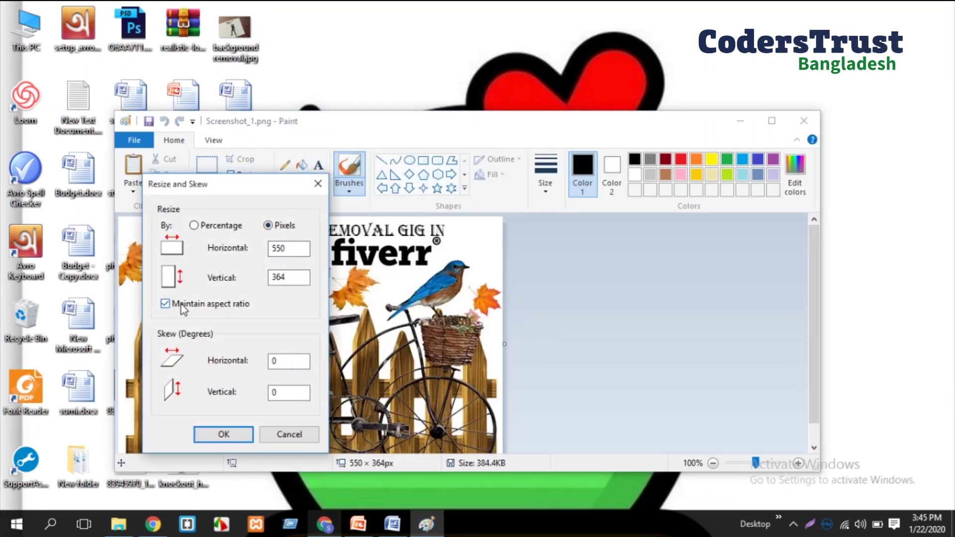
{"action": "left_click_drag", "start_coordinate": [268, 276], "coordinate": [267, 277]}
{"action": "type", "text": "370"}
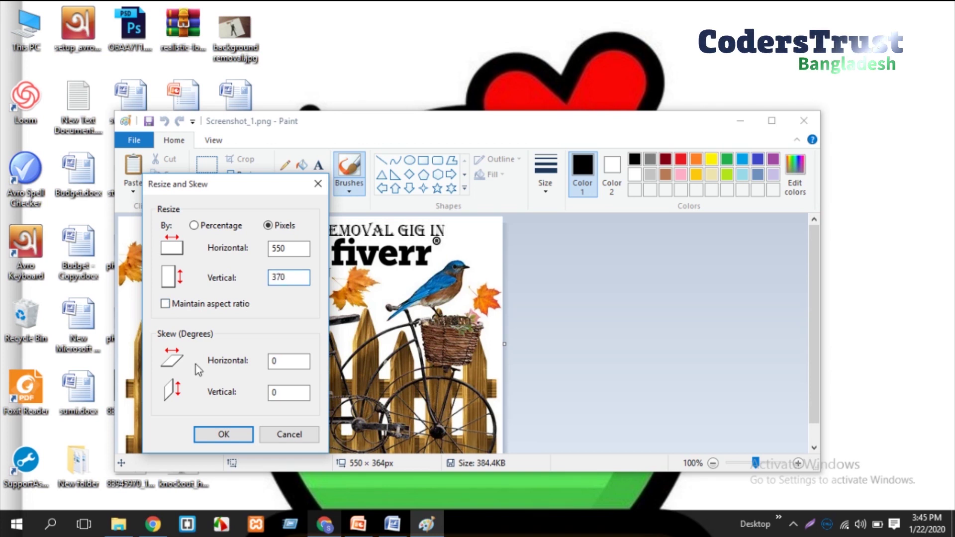
{"action": "left_click", "coordinate": [223, 435]}
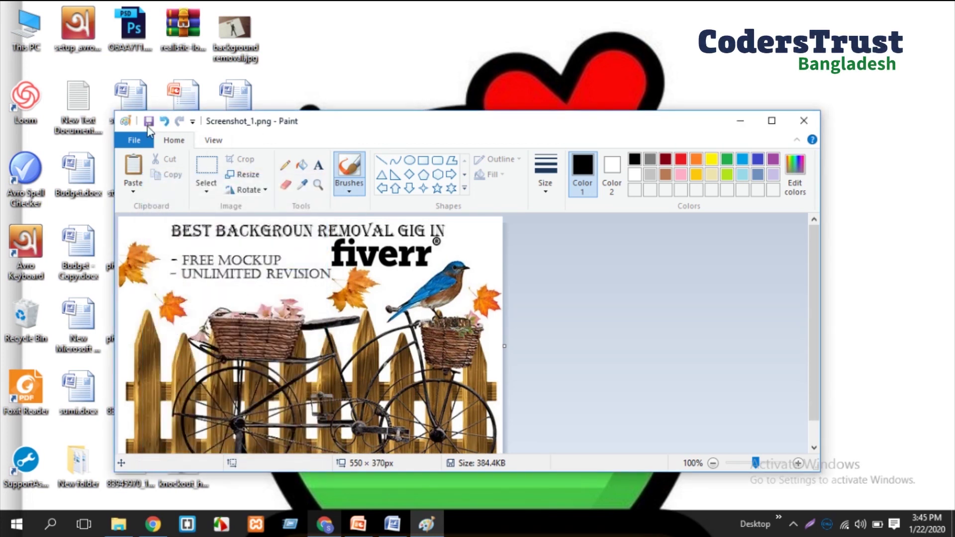
{"action": "left_click", "coordinate": [807, 127]}
Switch to Chrome and upload the resized Screenshot_1.png from the desktop as the first gig photo.
{"action": "left_click", "coordinate": [333, 524]}
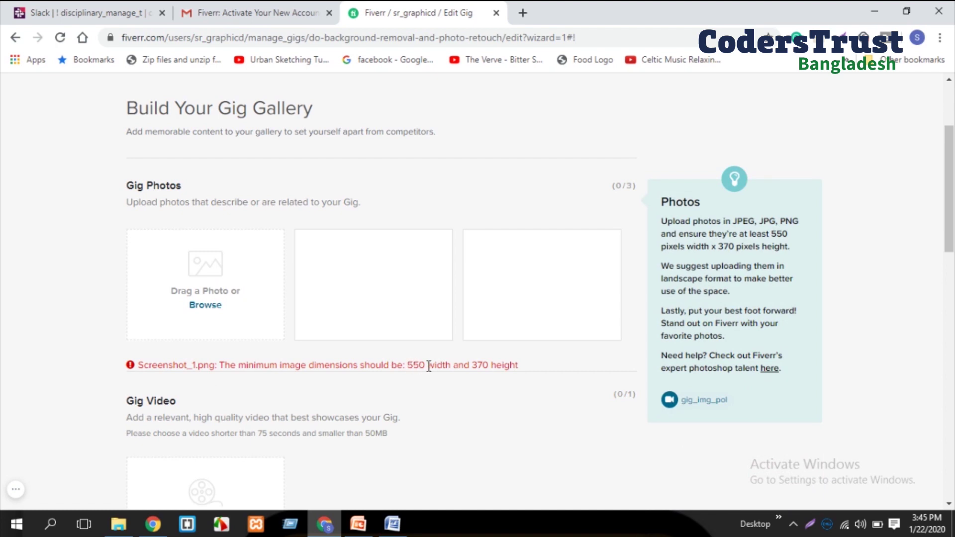
{"action": "left_click", "coordinate": [204, 305]}
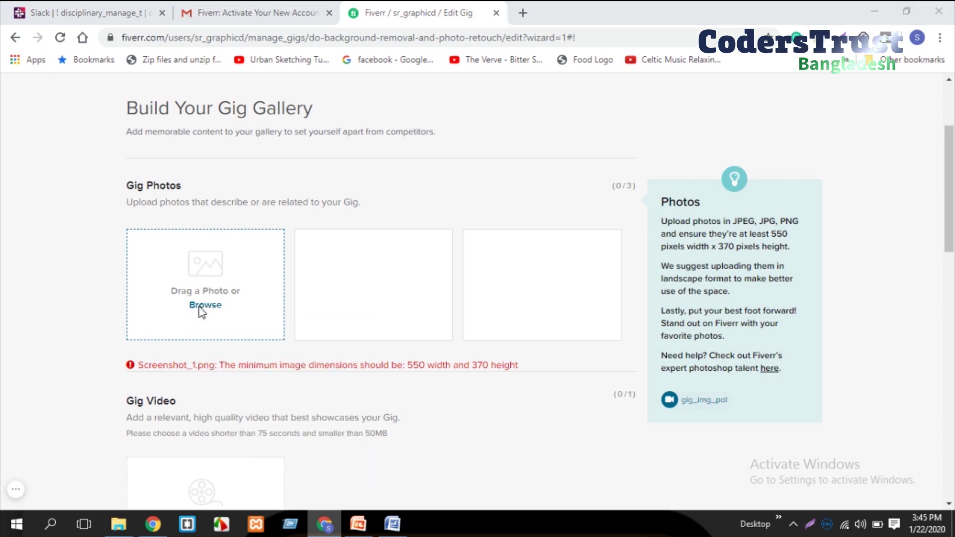
{"action": "scroll", "coordinate": [480, 303], "scroll_direction": "down", "scroll_amount": 3}
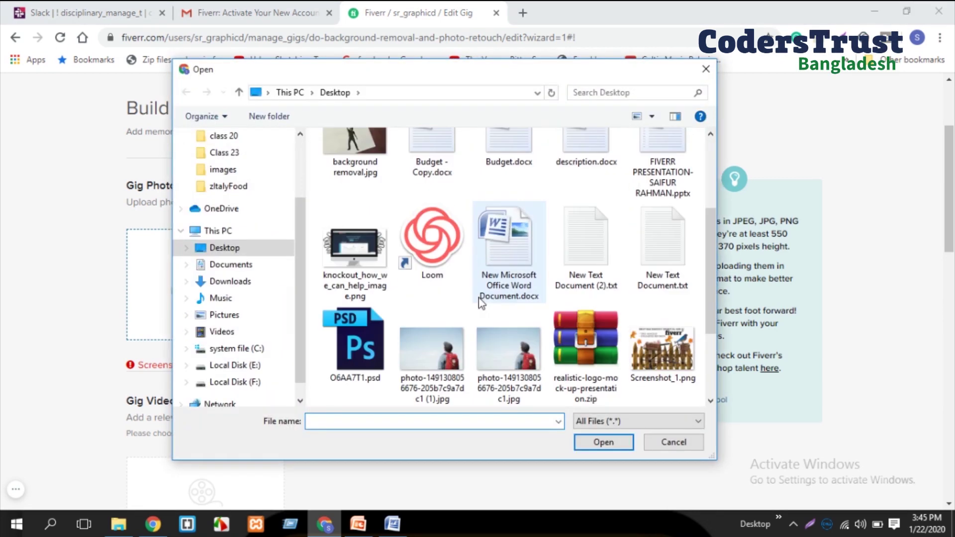
{"action": "left_click", "coordinate": [656, 348]}
{"action": "left_click", "coordinate": [603, 442]}
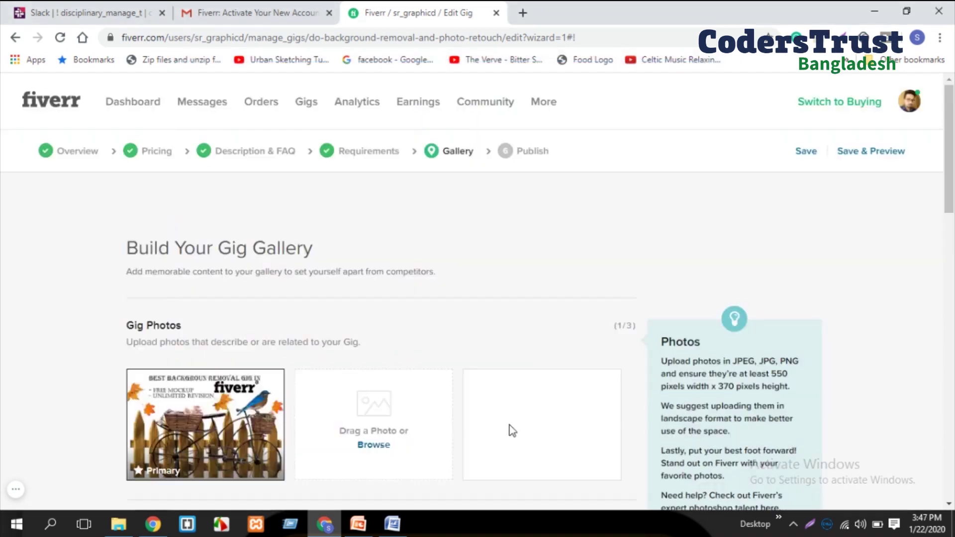
Upload knockout_how_we_can_help_image.png from the desktop as the second gig photo.
{"action": "scroll", "coordinate": [424, 285], "scroll_direction": "down", "scroll_amount": 3}
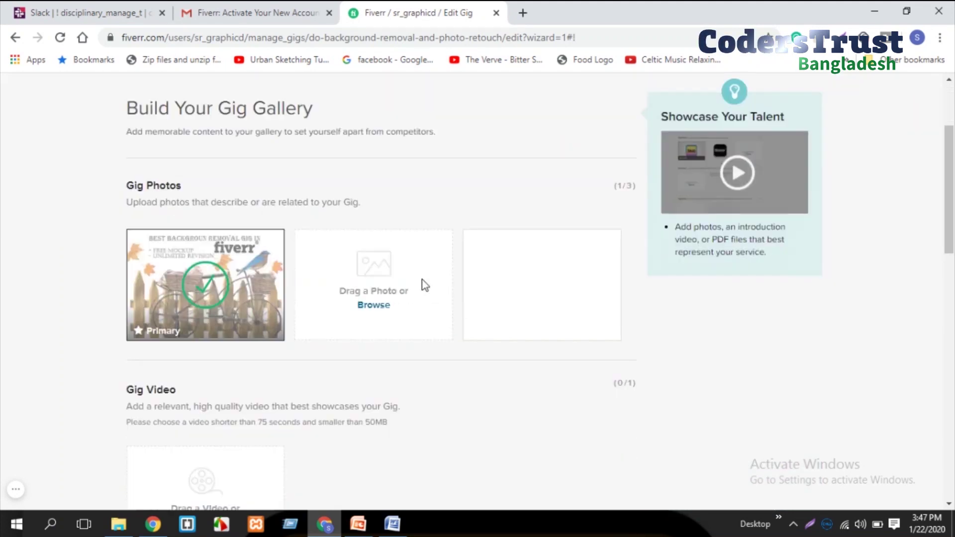
{"action": "mouse_move", "coordinate": [178, 314]}
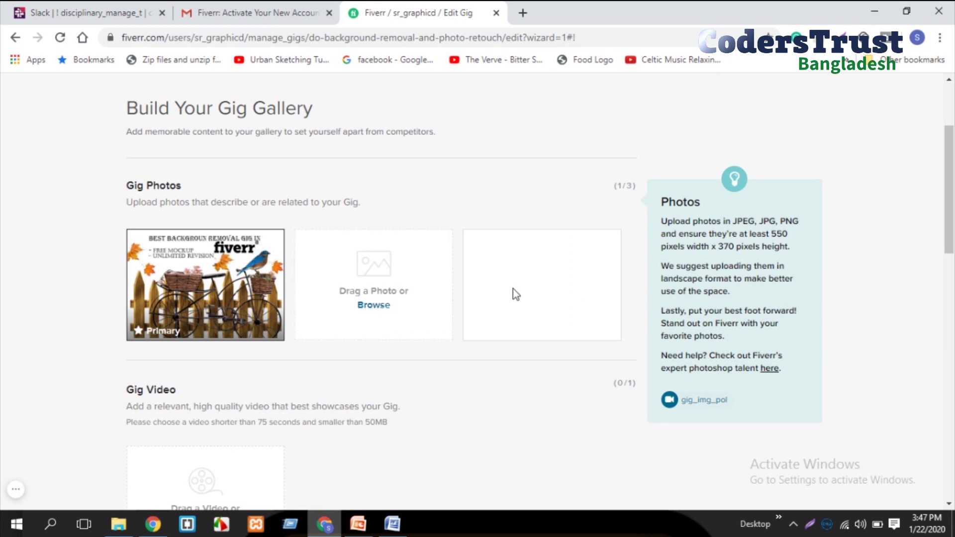
{"action": "left_click", "coordinate": [382, 306]}
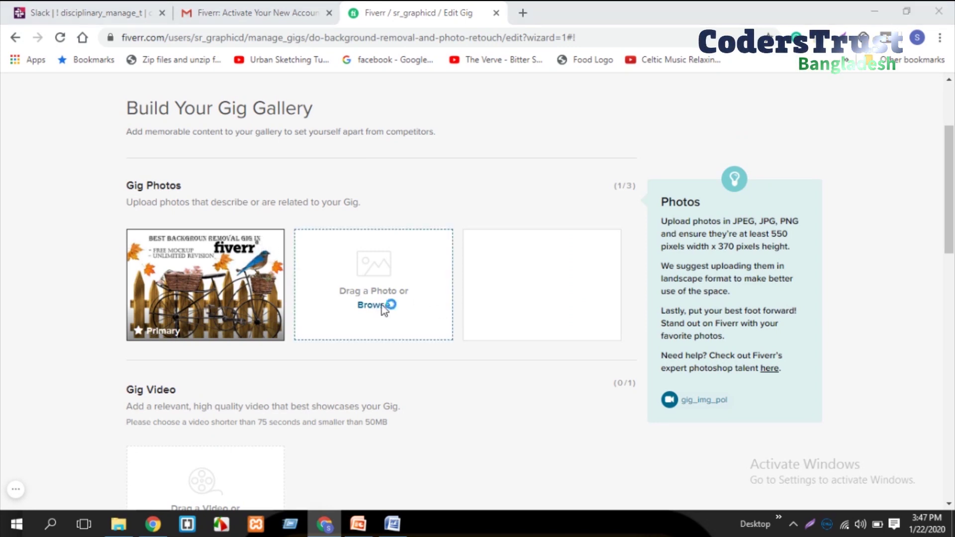
{"action": "left_click_drag", "start_coordinate": [708, 177], "coordinate": [708, 199]}
{"action": "double_click", "coordinate": [355, 355]}
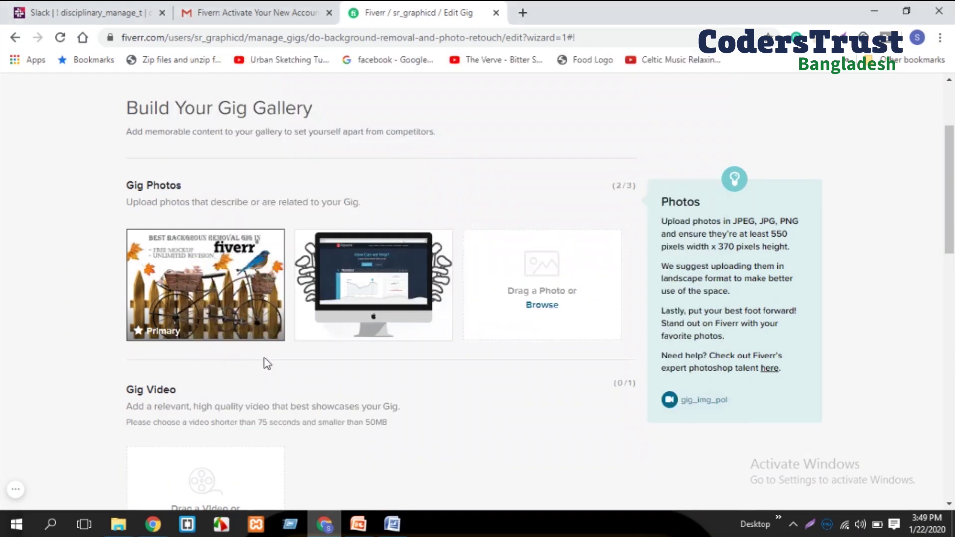
Review the gallery's photo, video and PDF sections, then save the gallery and continue to publishing.
{"action": "scroll", "coordinate": [267, 363], "scroll_direction": "down", "scroll_amount": 3}
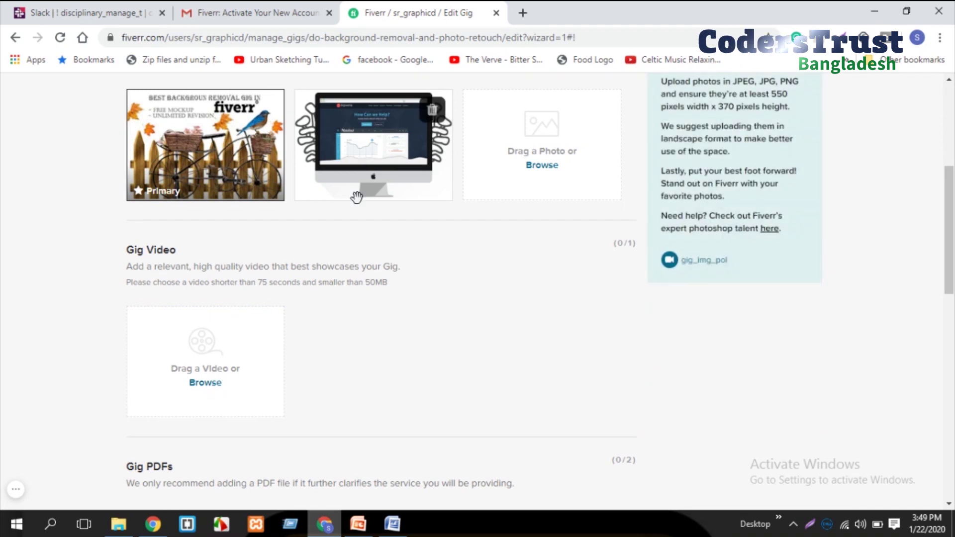
{"action": "scroll", "coordinate": [358, 196], "scroll_direction": "up", "scroll_amount": 3}
{"action": "scroll", "coordinate": [408, 304], "scroll_direction": "down", "scroll_amount": 3}
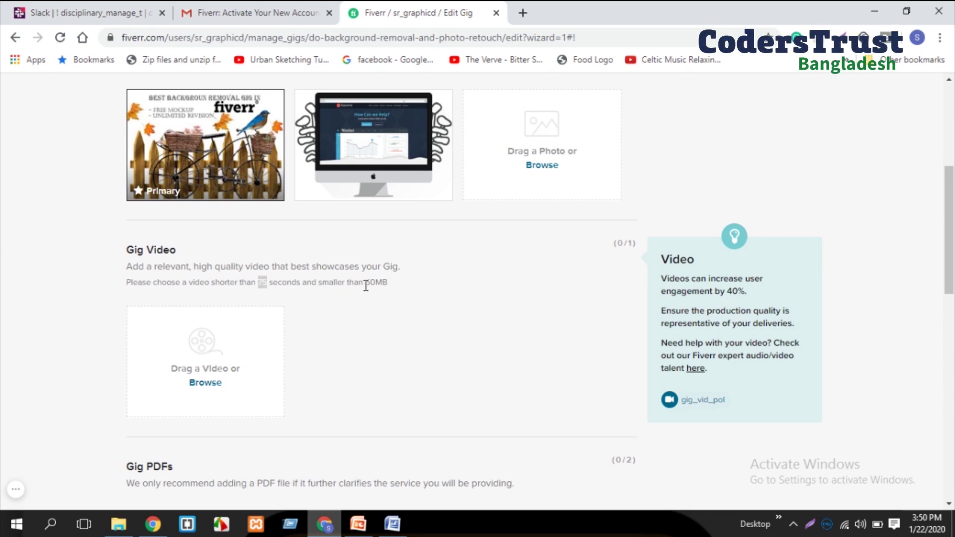
{"action": "scroll", "coordinate": [309, 379], "scroll_direction": "down", "scroll_amount": 5}
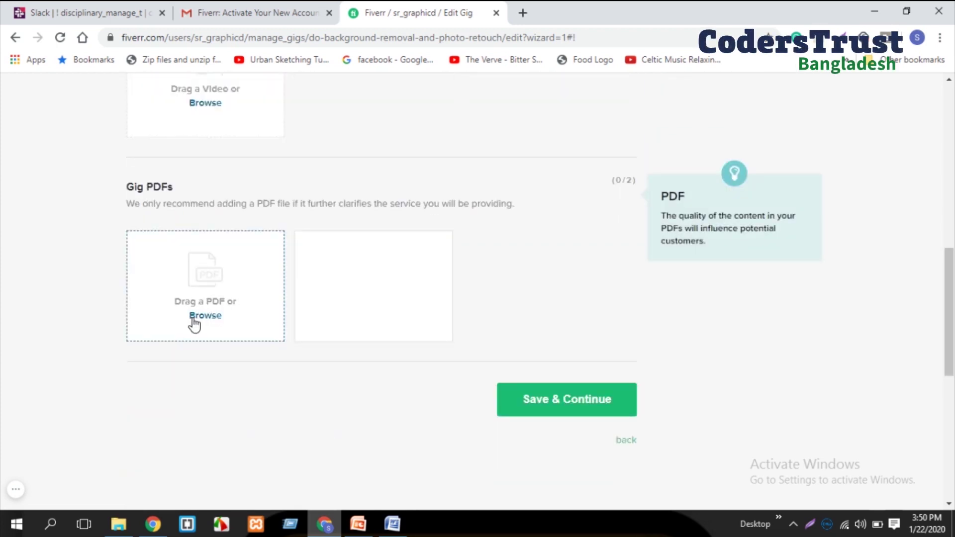
{"action": "scroll", "coordinate": [531, 373], "scroll_direction": "up", "scroll_amount": 8}
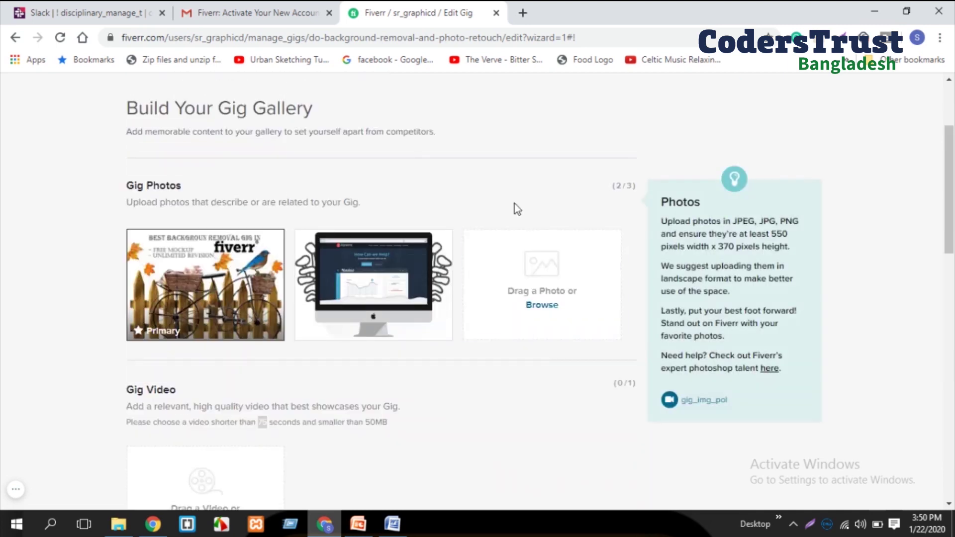
{"action": "scroll", "coordinate": [592, 398], "scroll_direction": "down", "scroll_amount": 10}
{"action": "left_click", "coordinate": [560, 260]}
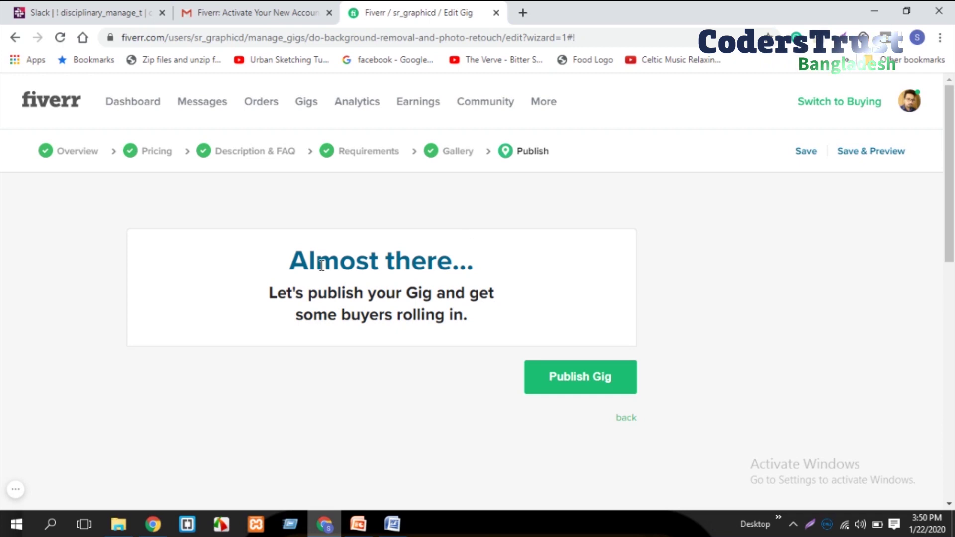
Publish the gig and look through the sharing options and suggested courses on the page that follows.
{"action": "left_click_drag", "start_coordinate": [293, 260], "coordinate": [461, 273]}
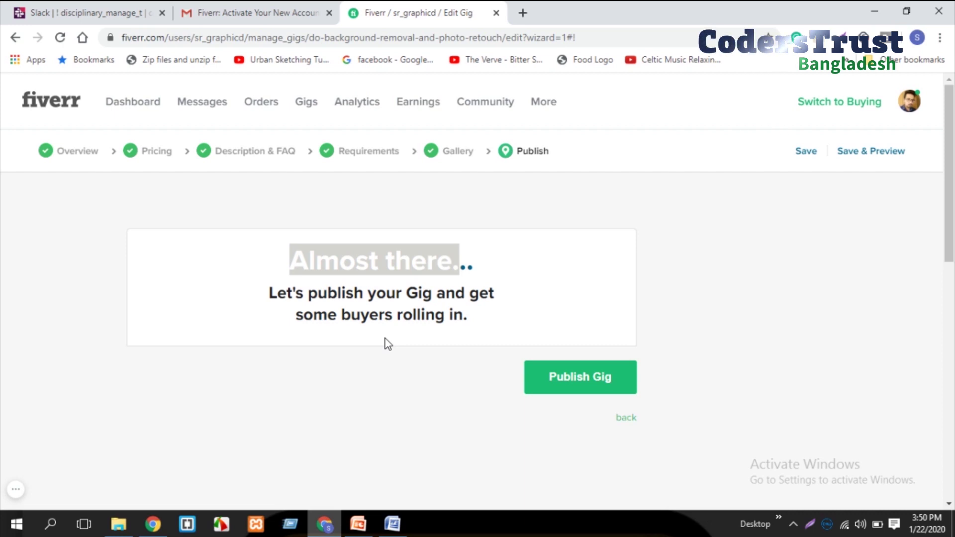
{"action": "left_click", "coordinate": [558, 381]}
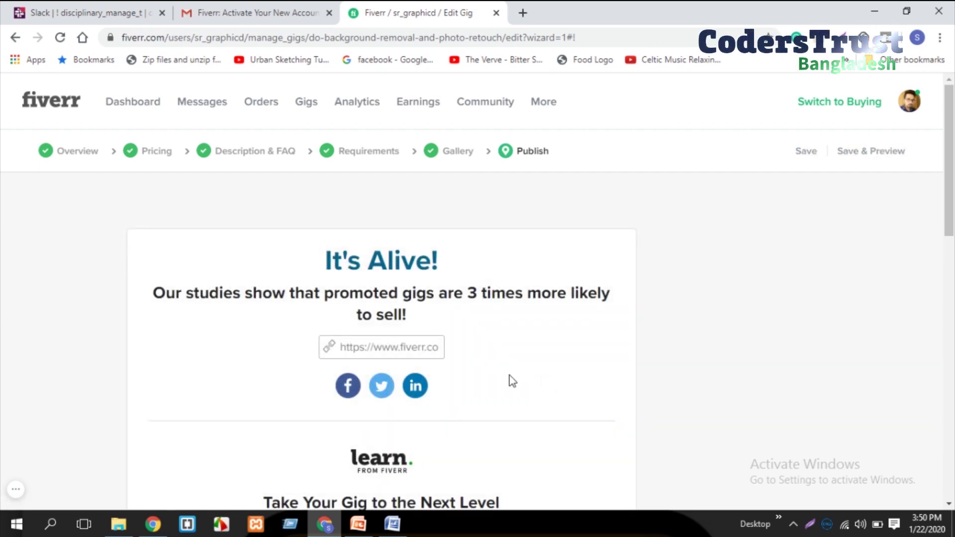
{"action": "scroll", "coordinate": [508, 380], "scroll_direction": "down", "scroll_amount": 2}
{"action": "scroll", "coordinate": [413, 378], "scroll_direction": "up", "scroll_amount": 2}
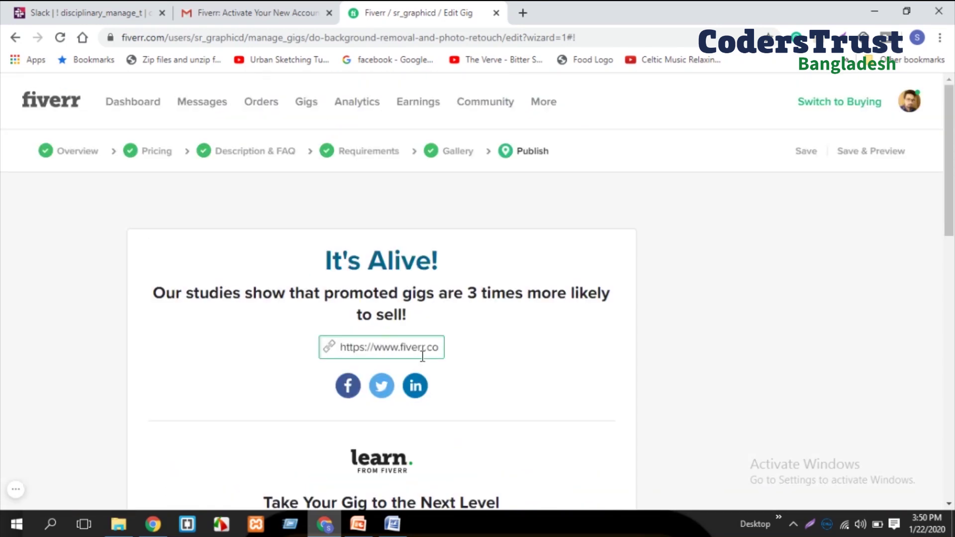
{"action": "scroll", "coordinate": [620, 390], "scroll_direction": "down", "scroll_amount": 7}
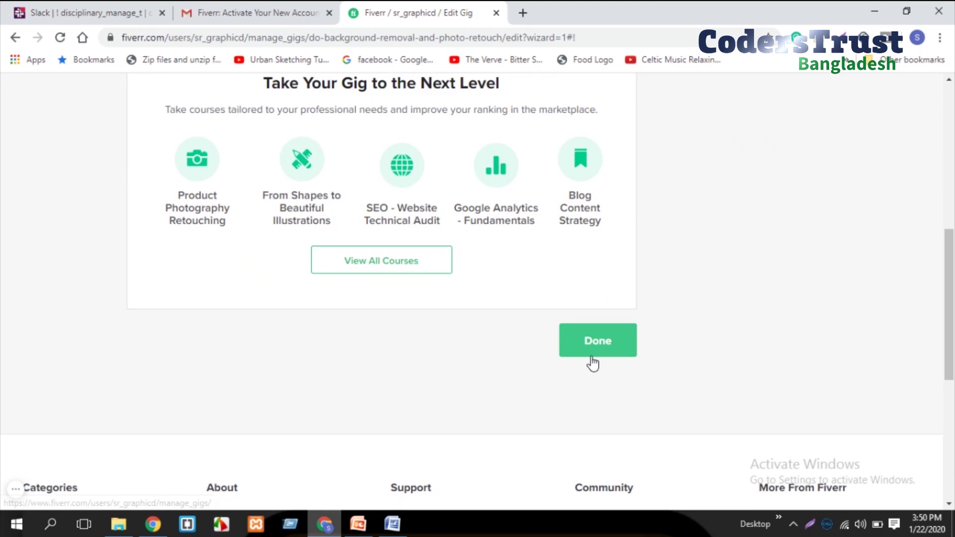
{"action": "scroll", "coordinate": [592, 364], "scroll_direction": "up", "scroll_amount": 3}
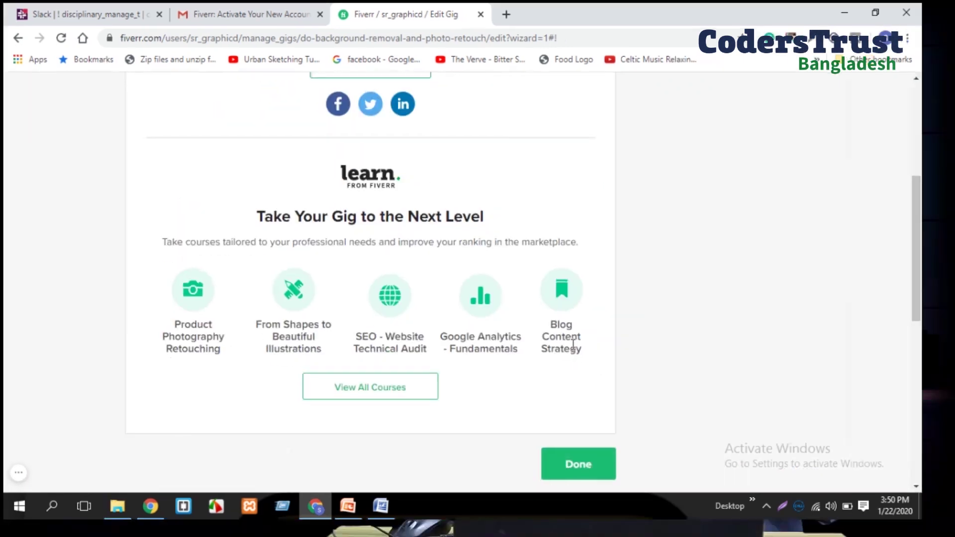